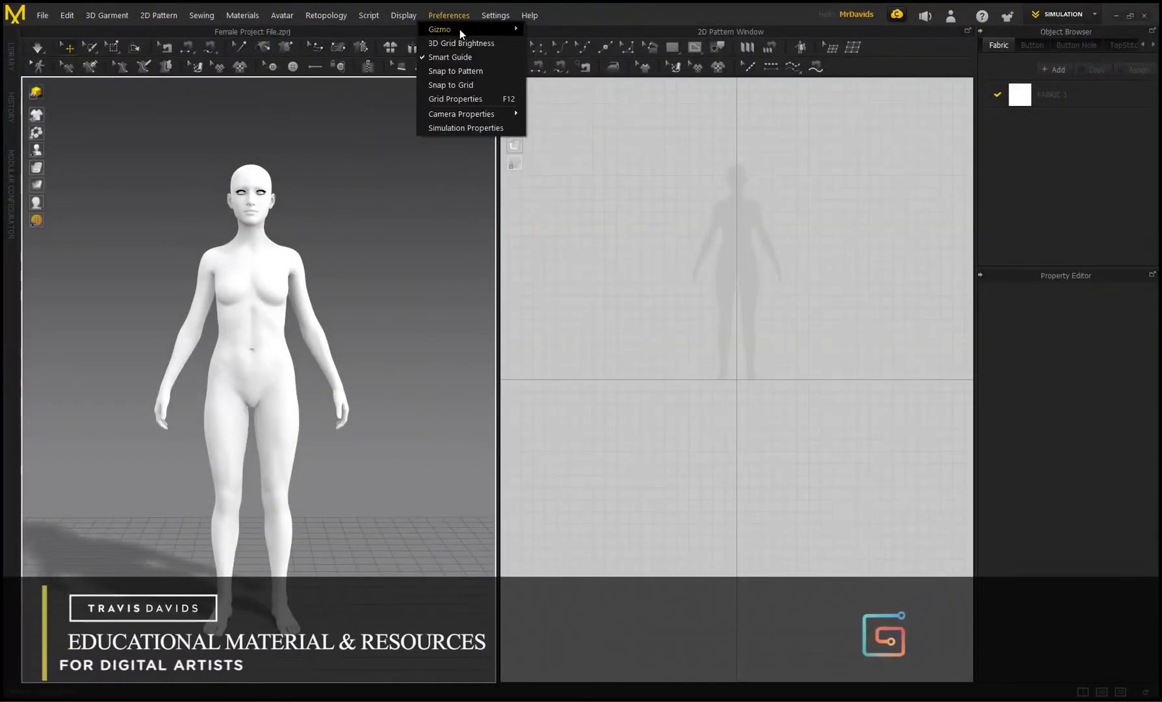
{"action": "mouse_move", "coordinate": [476, 29]}
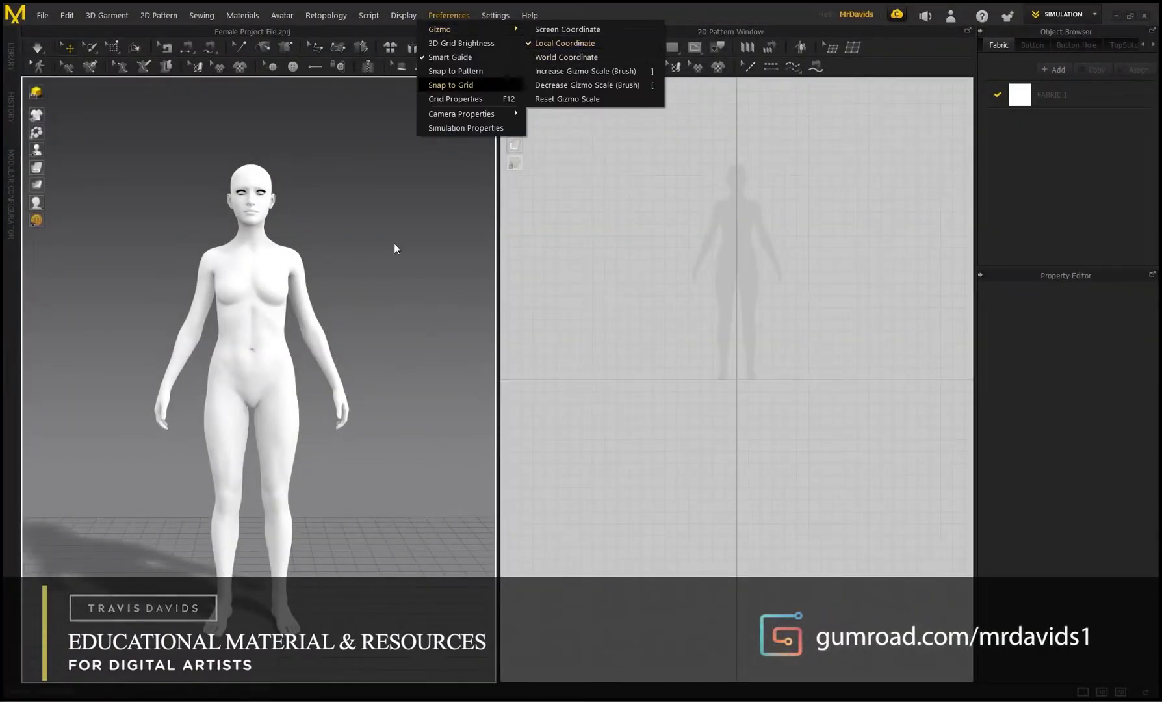
{"action": "right_click_drag", "start_coordinate": [410, 247], "coordinate": [382, 247]}
{"action": "middle_click_drag", "start_coordinate": [284, 321], "coordinate": [301, 321]}
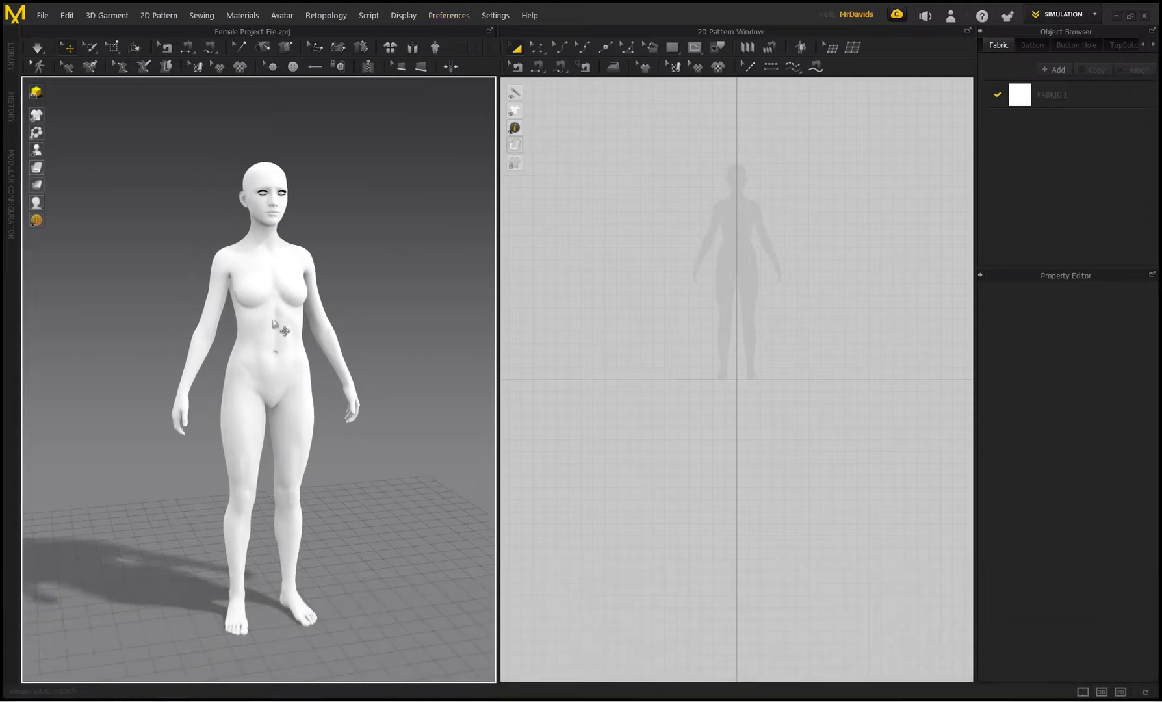
{"action": "middle_click_drag", "start_coordinate": [254, 380], "coordinate": [272, 373]}
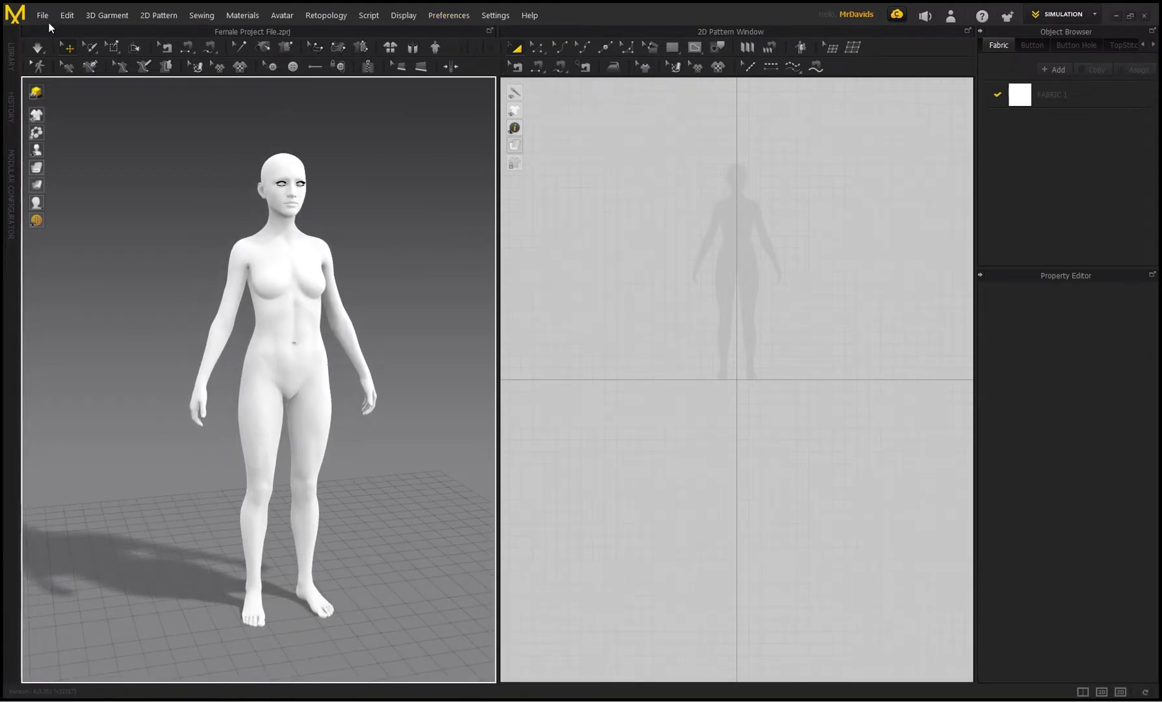
Step: Open the project file Female Project File.zprj
{"action": "left_click", "coordinate": [44, 18]}
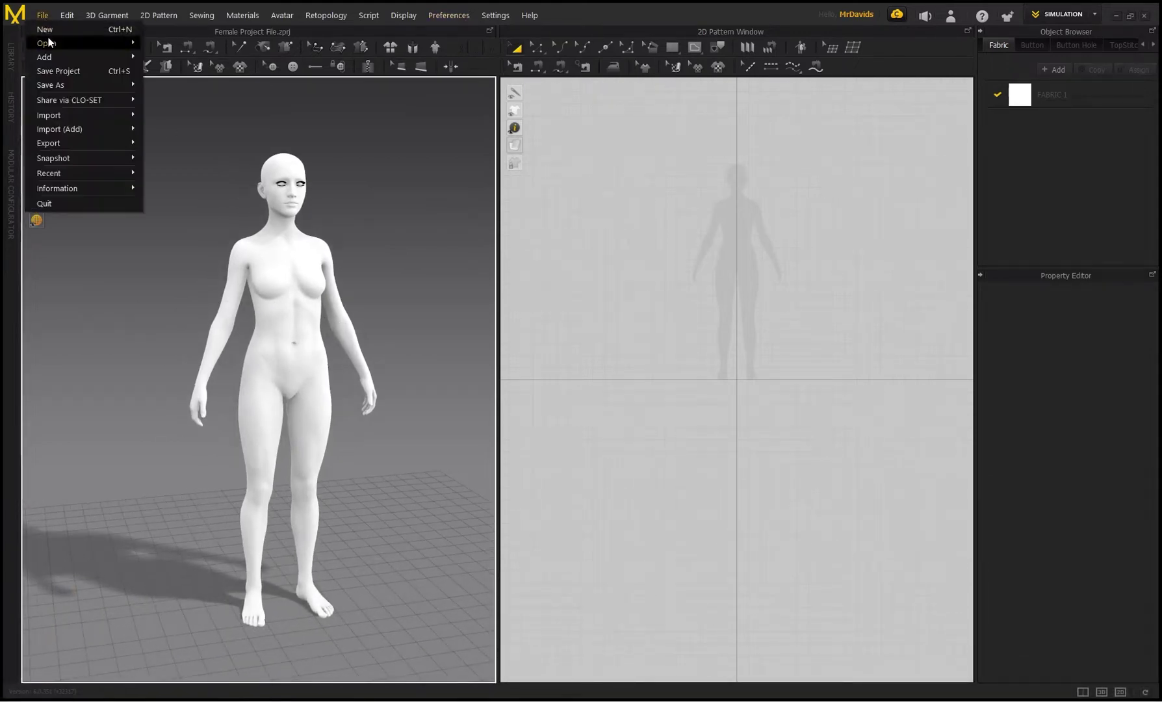
{"action": "mouse_move", "coordinate": [49, 46]}
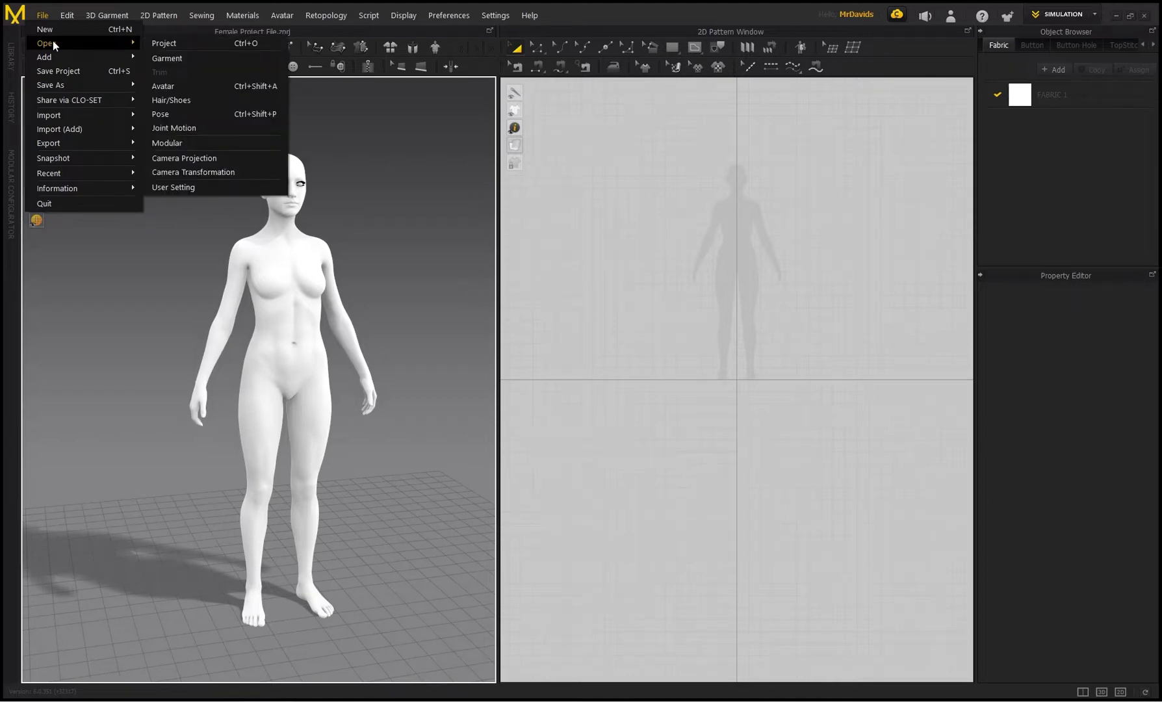
{"action": "left_click", "coordinate": [167, 44]}
{"action": "left_click", "coordinate": [215, 138]}
{"action": "left_click", "coordinate": [478, 306]}
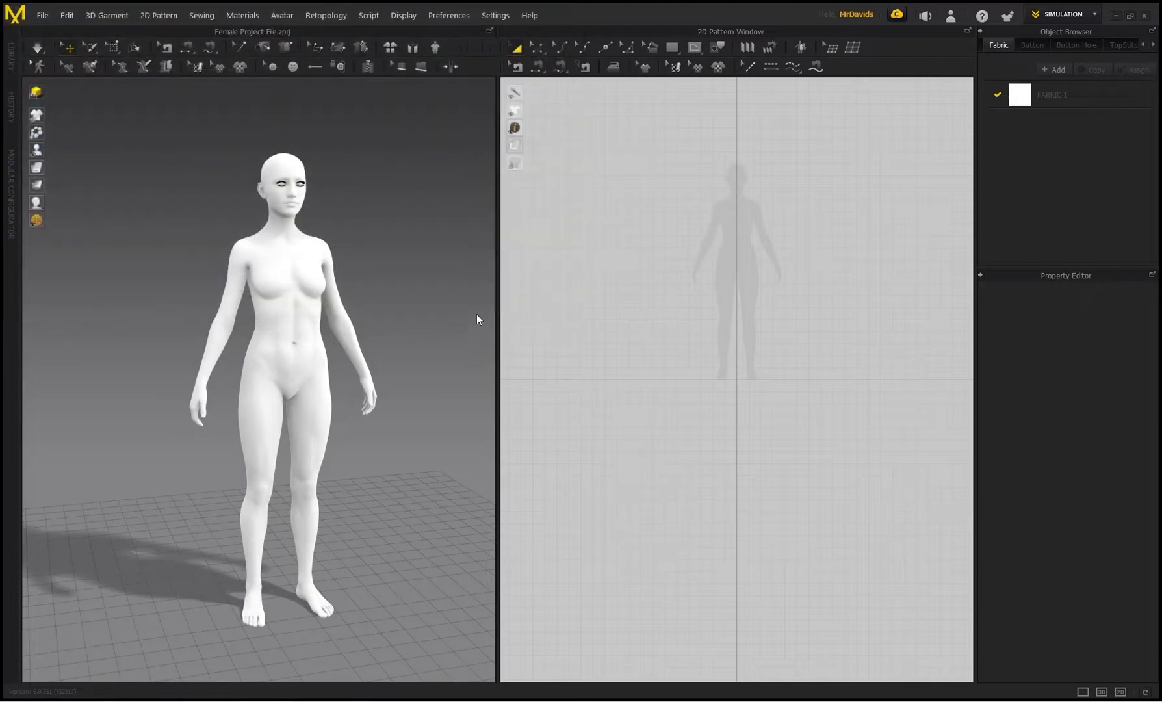
{"action": "left_click", "coordinate": [574, 400]}
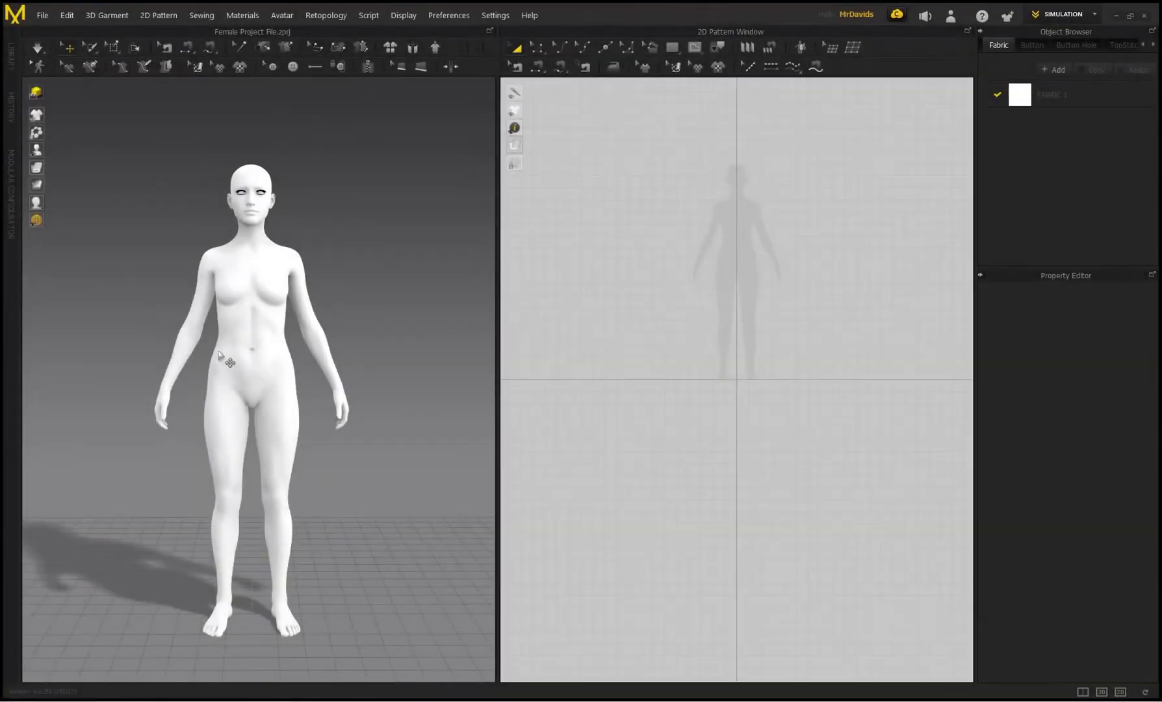
Step: Draw a rectangle pattern of about 273 by 36 mm across the waist of the avatar silhouette
{"action": "scroll", "coordinate": [218, 354], "scroll_direction": "up", "scroll_amount": 5}
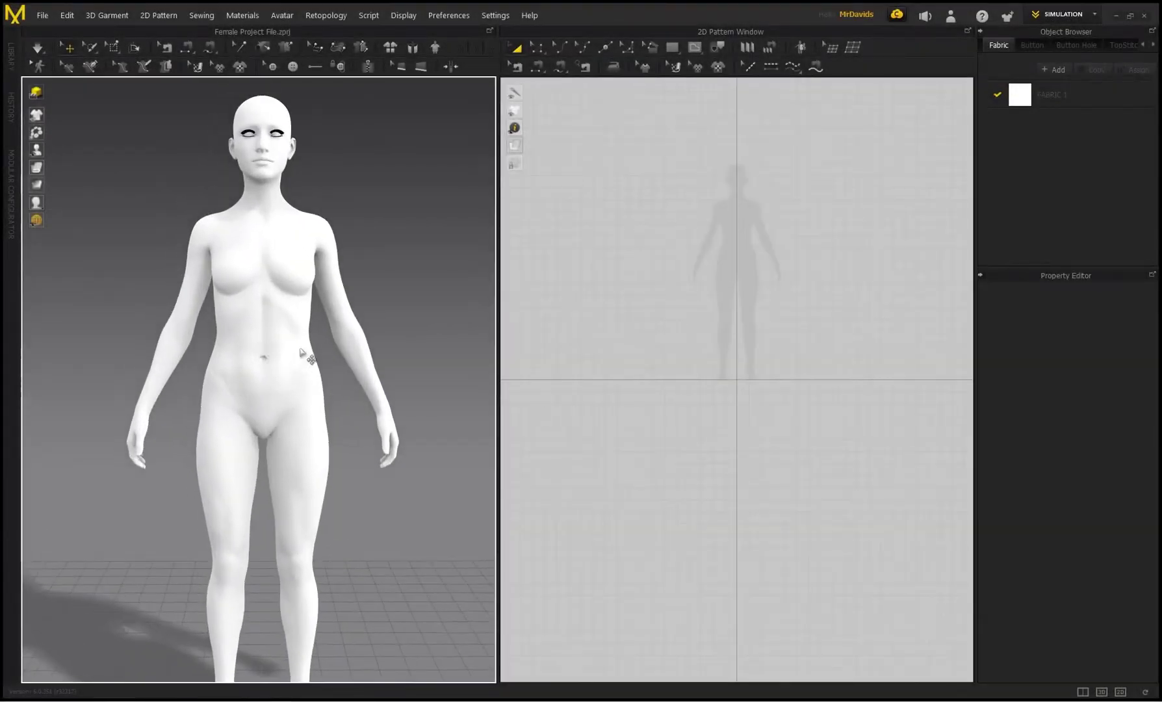
{"action": "left_click", "coordinate": [673, 48]}
{"action": "left_click", "coordinate": [690, 79]}
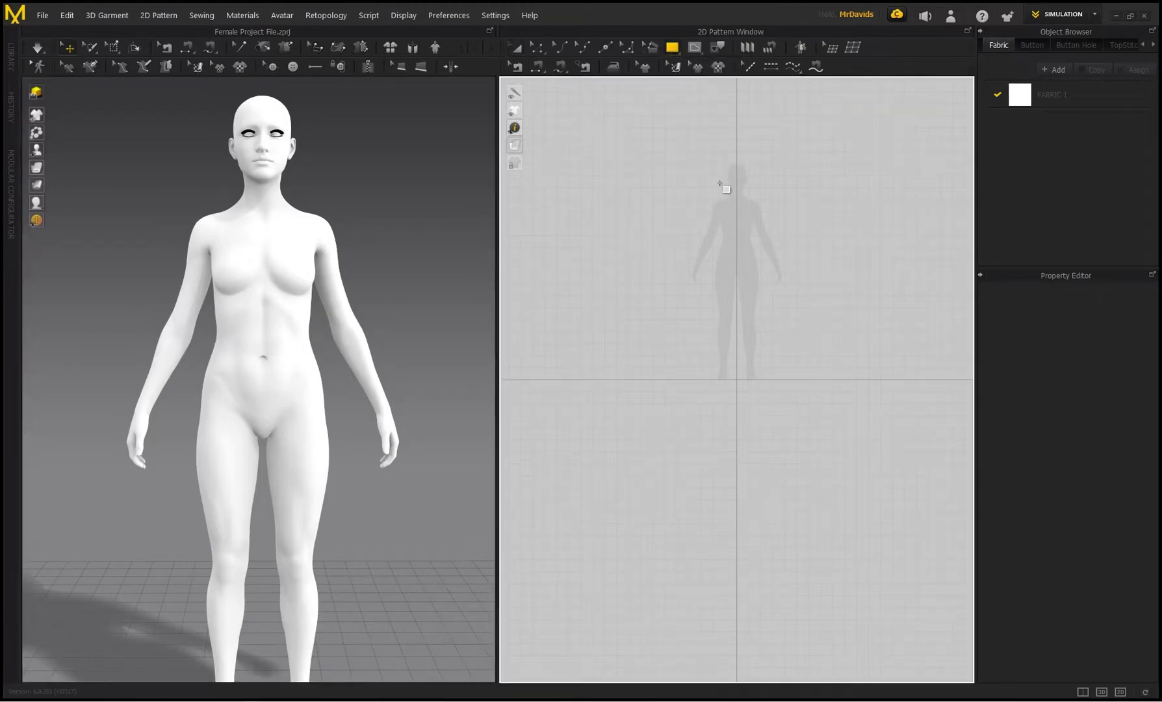
{"action": "scroll", "coordinate": [723, 241], "scroll_direction": "up", "scroll_amount": 5}
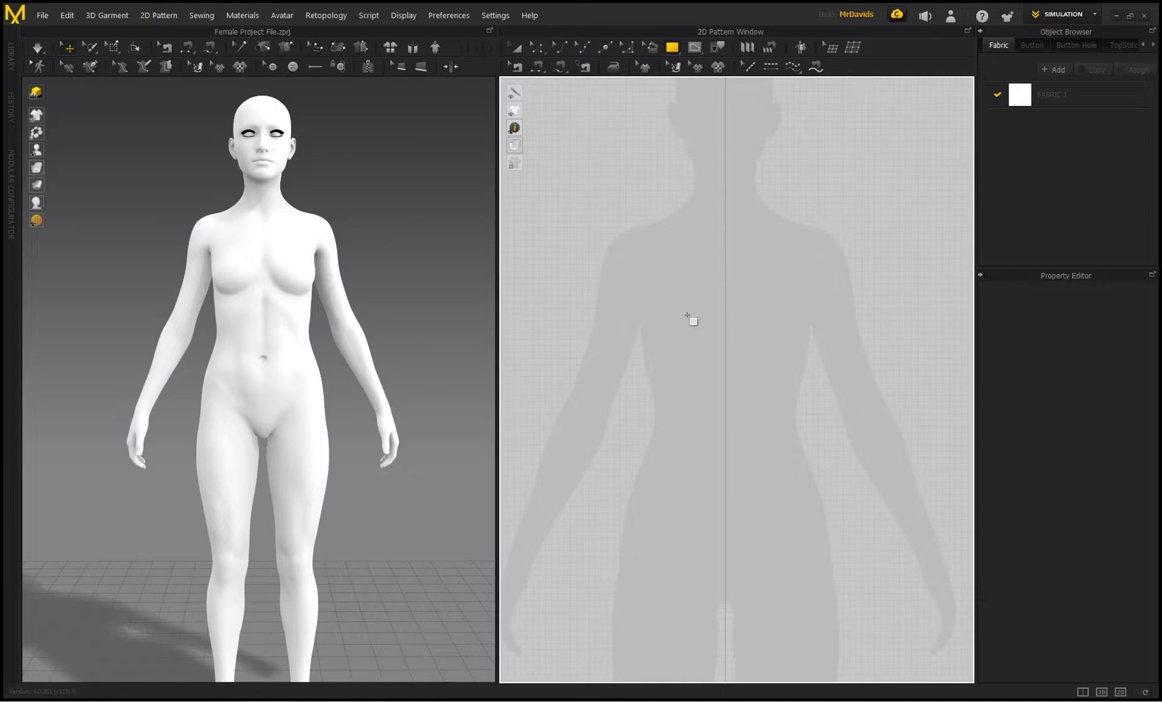
{"action": "scroll", "coordinate": [696, 384], "scroll_direction": "down", "scroll_amount": 2}
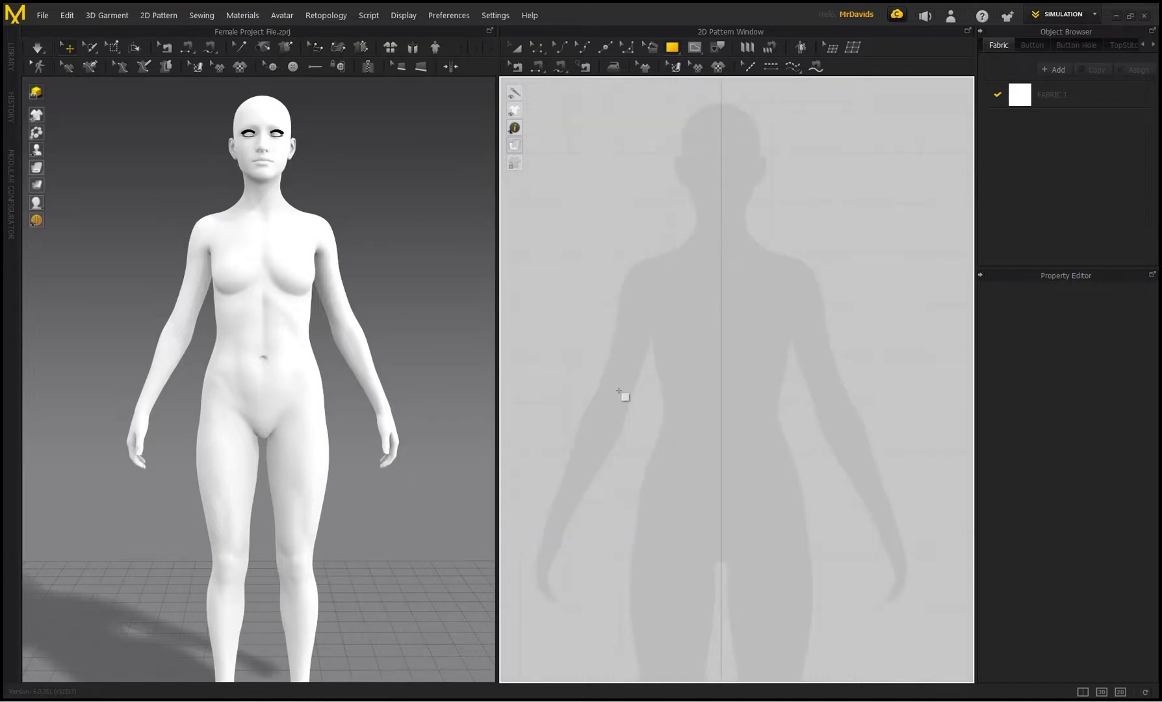
{"action": "middle_click_drag", "start_coordinate": [692, 413], "coordinate": [684, 399]}
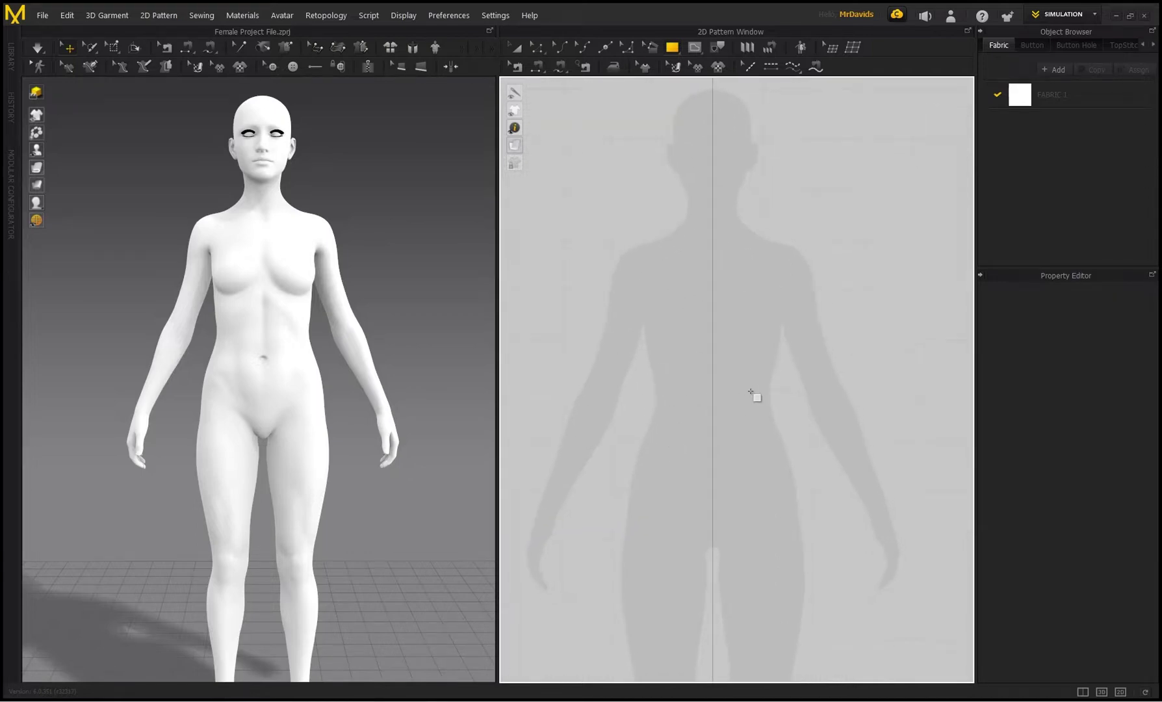
{"action": "scroll", "coordinate": [659, 393], "scroll_direction": "up", "scroll_amount": 3}
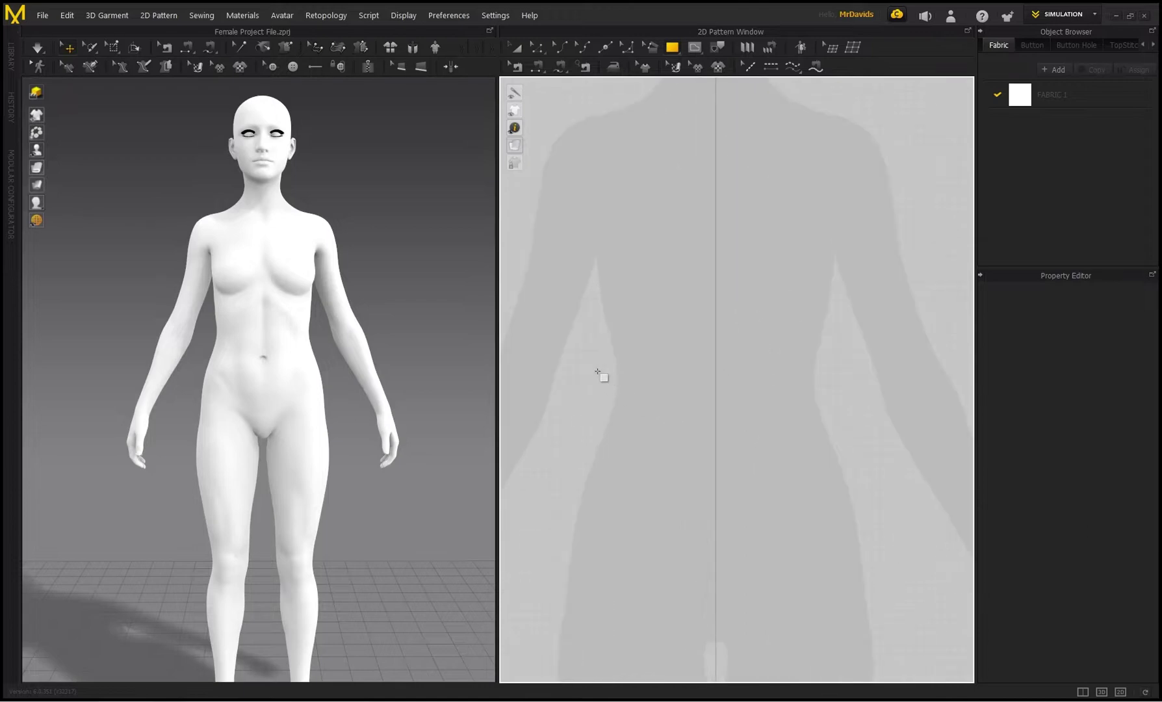
{"action": "left_click_drag", "start_coordinate": [597, 371], "coordinate": [834, 401]}
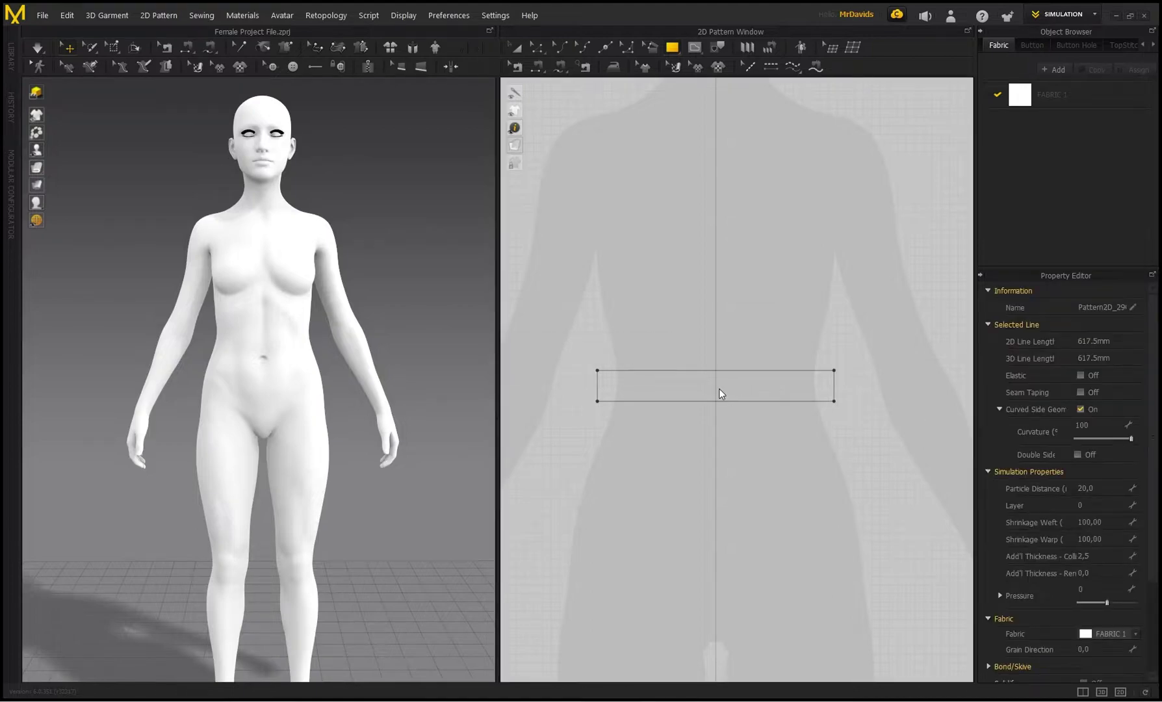
{"action": "scroll", "coordinate": [719, 388], "scroll_direction": "down", "scroll_amount": 1}
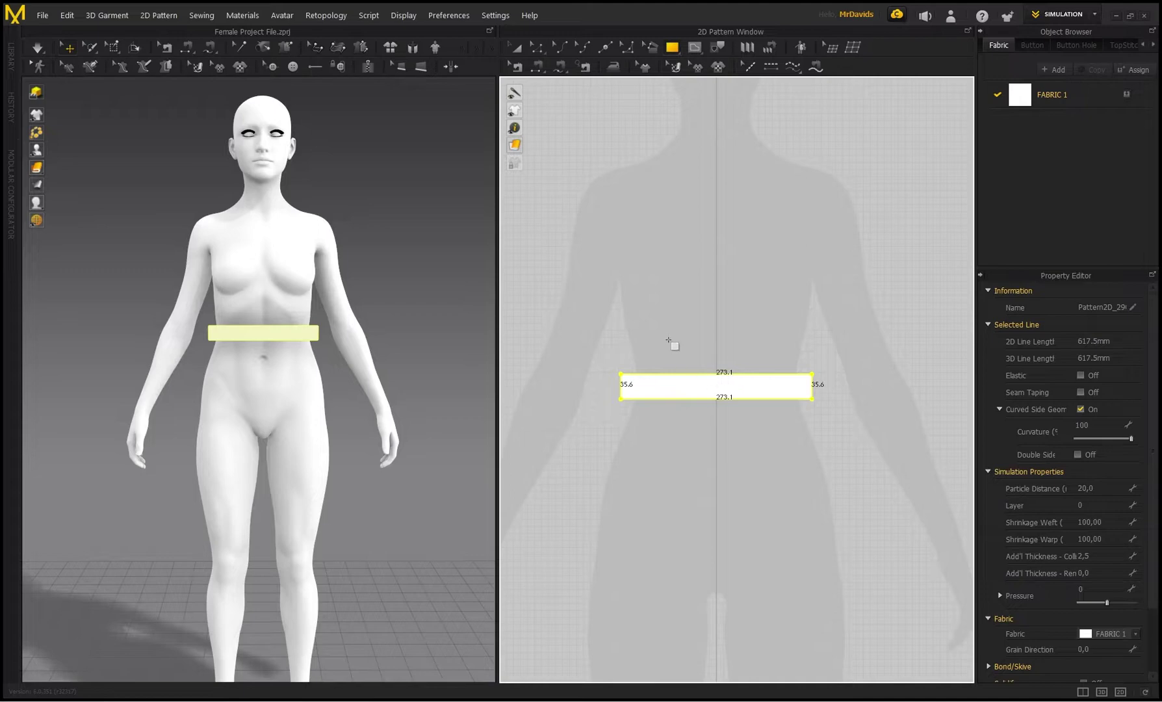
{"action": "middle_click_drag", "start_coordinate": [671, 339], "coordinate": [704, 324]}
{"action": "right_click", "coordinate": [587, 366]}
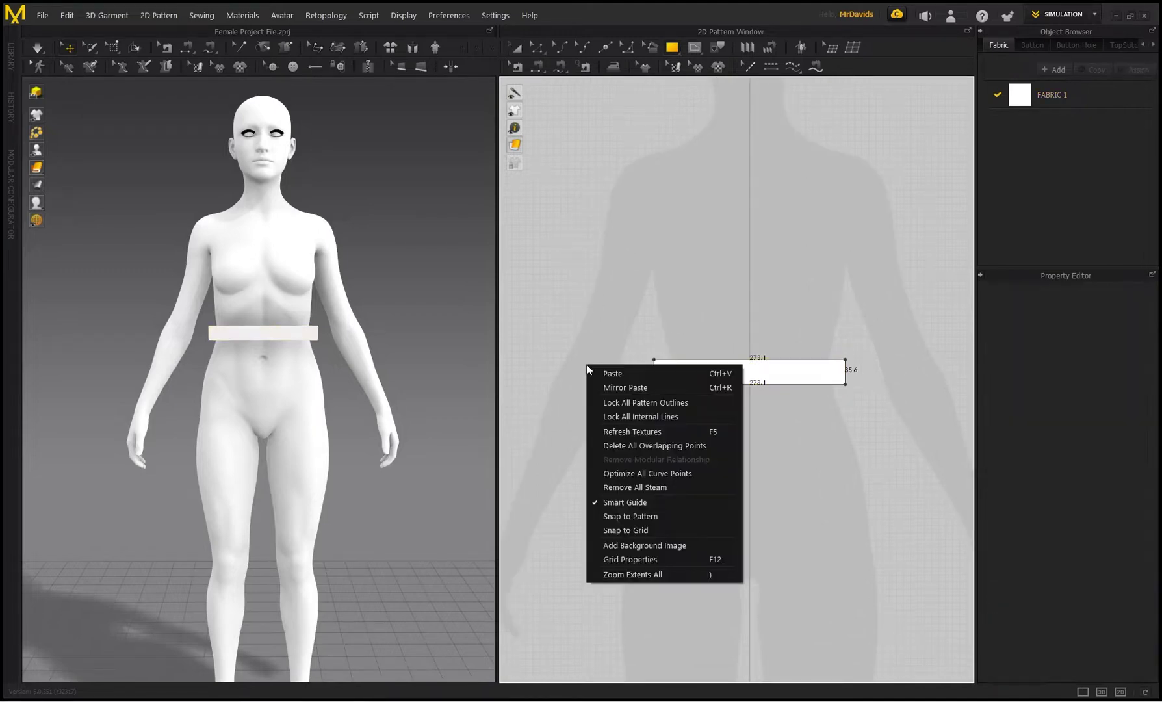
{"action": "left_click", "coordinate": [624, 546]}
{"action": "mouse_move", "coordinate": [515, 129]}
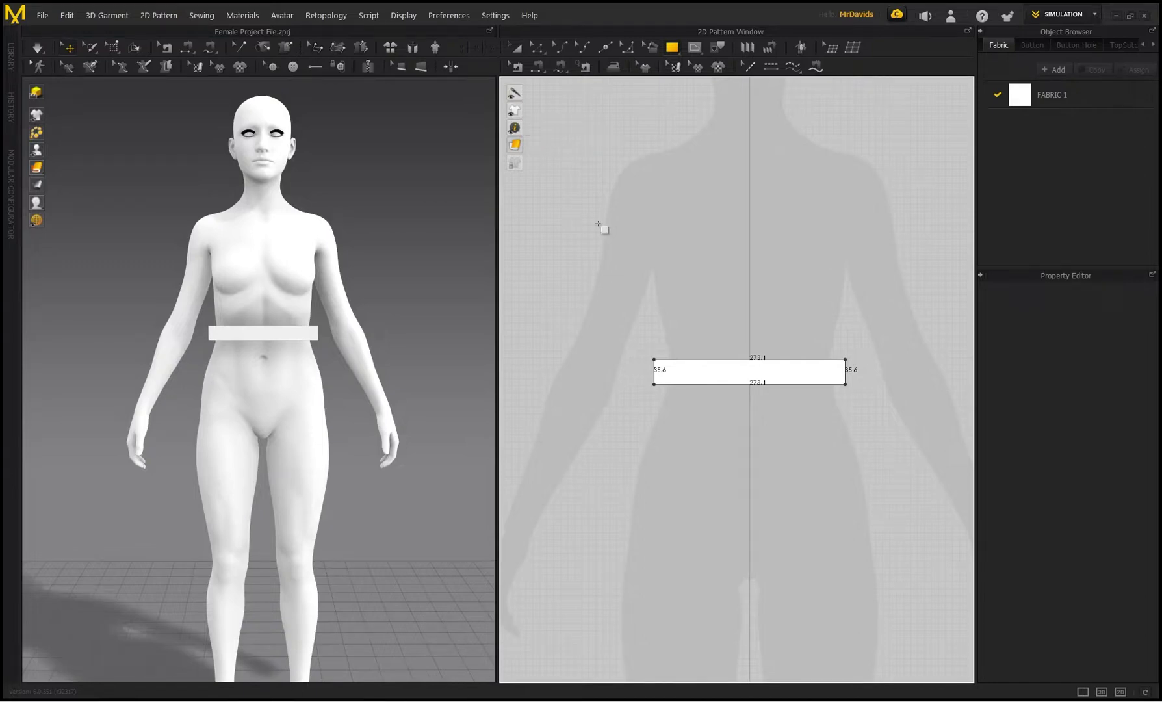
Step: Unfold the waist rectangle about the short edge on the avatar's left side to double its length
{"action": "scroll", "coordinate": [751, 348], "scroll_direction": "down", "scroll_amount": 2}
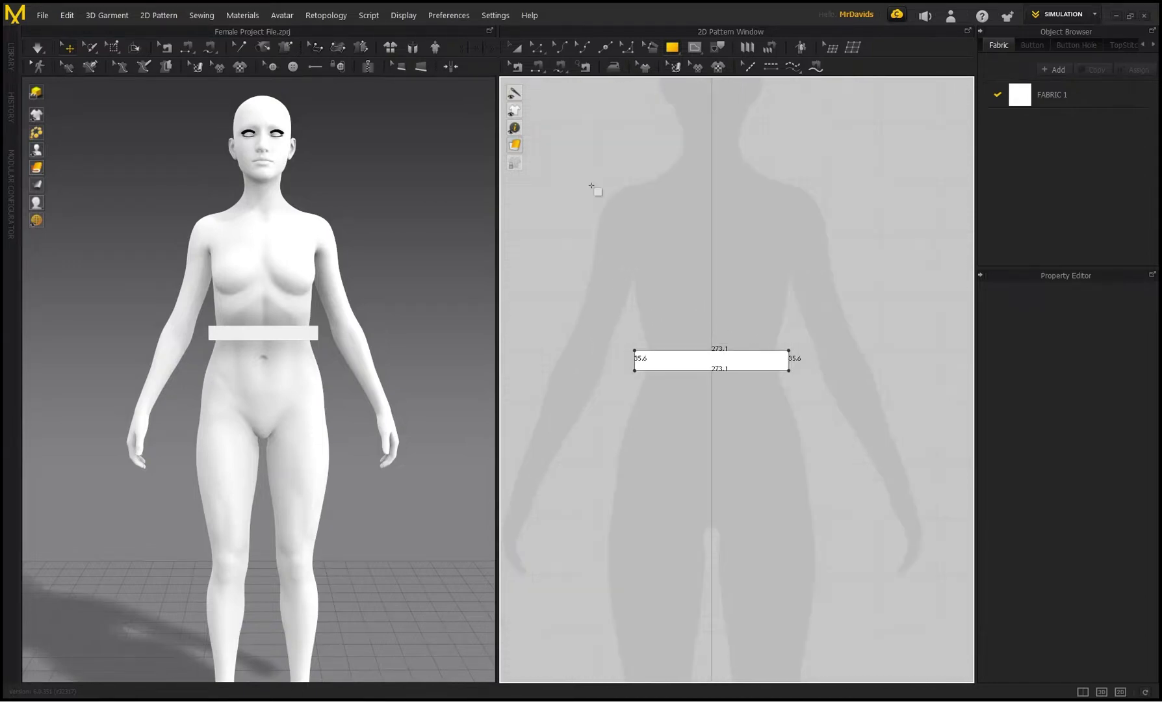
{"action": "scroll", "coordinate": [718, 327], "scroll_direction": "up", "scroll_amount": 2}
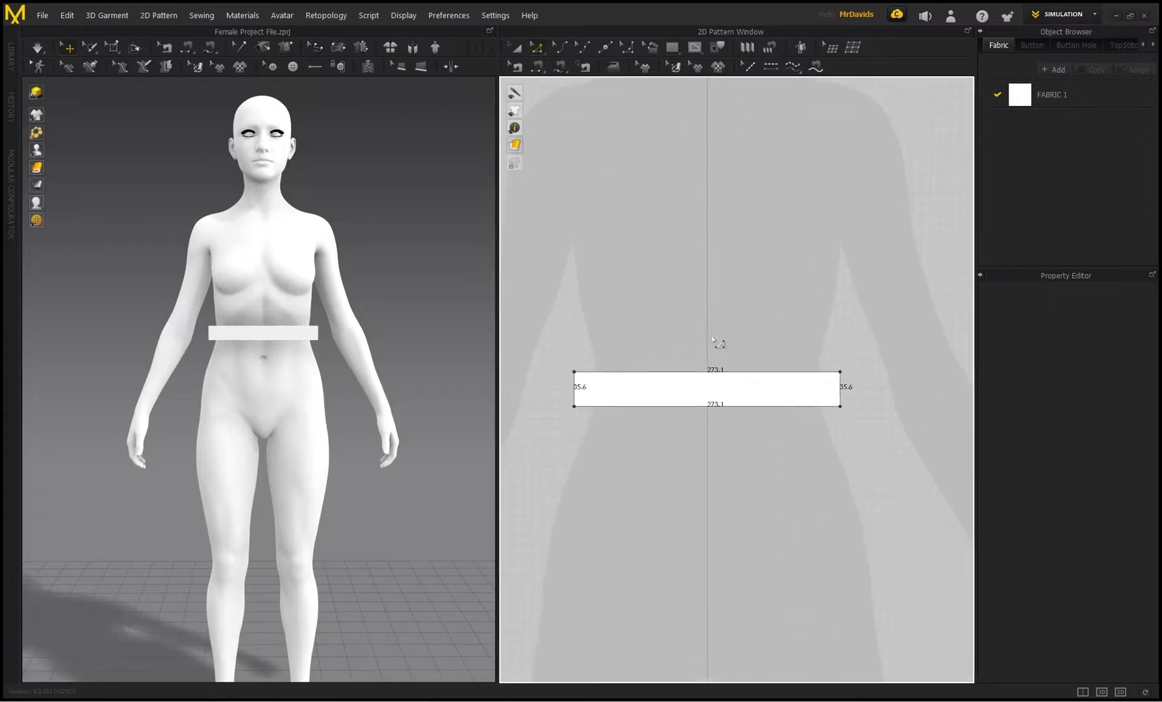
{"action": "scroll", "coordinate": [690, 331], "scroll_direction": "down", "scroll_amount": 1}
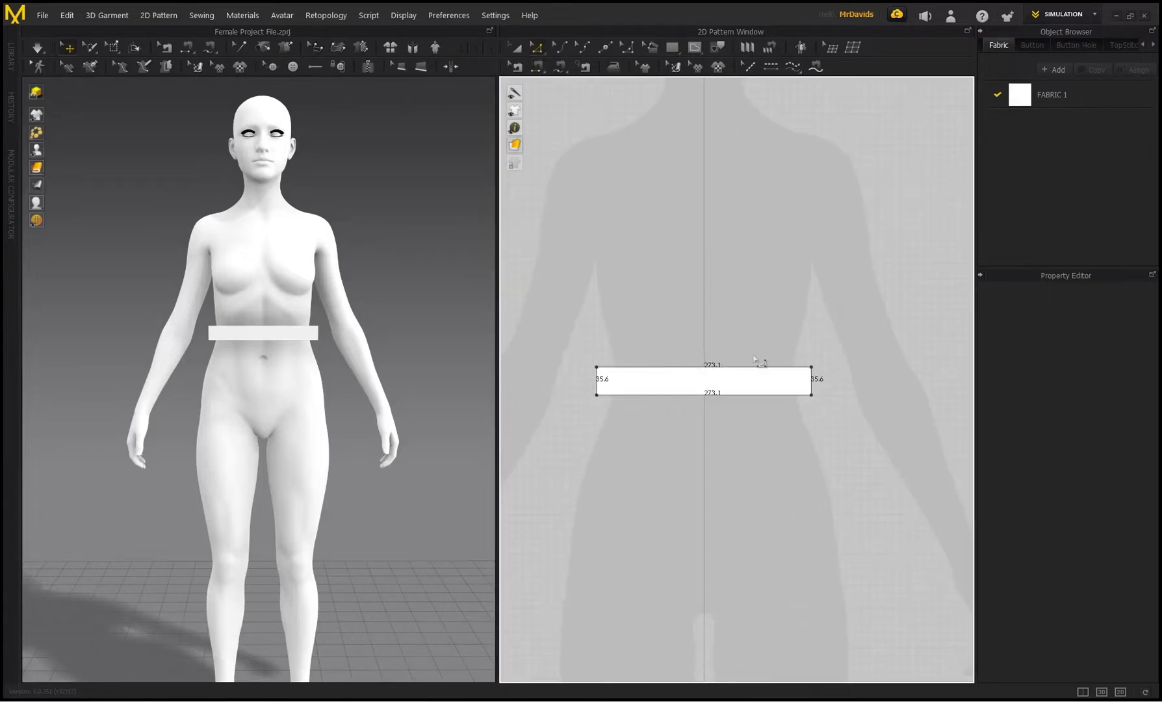
{"action": "scroll", "coordinate": [759, 351], "scroll_direction": "down", "scroll_amount": 1}
{"action": "middle_click_drag", "start_coordinate": [762, 314], "coordinate": [724, 311]}
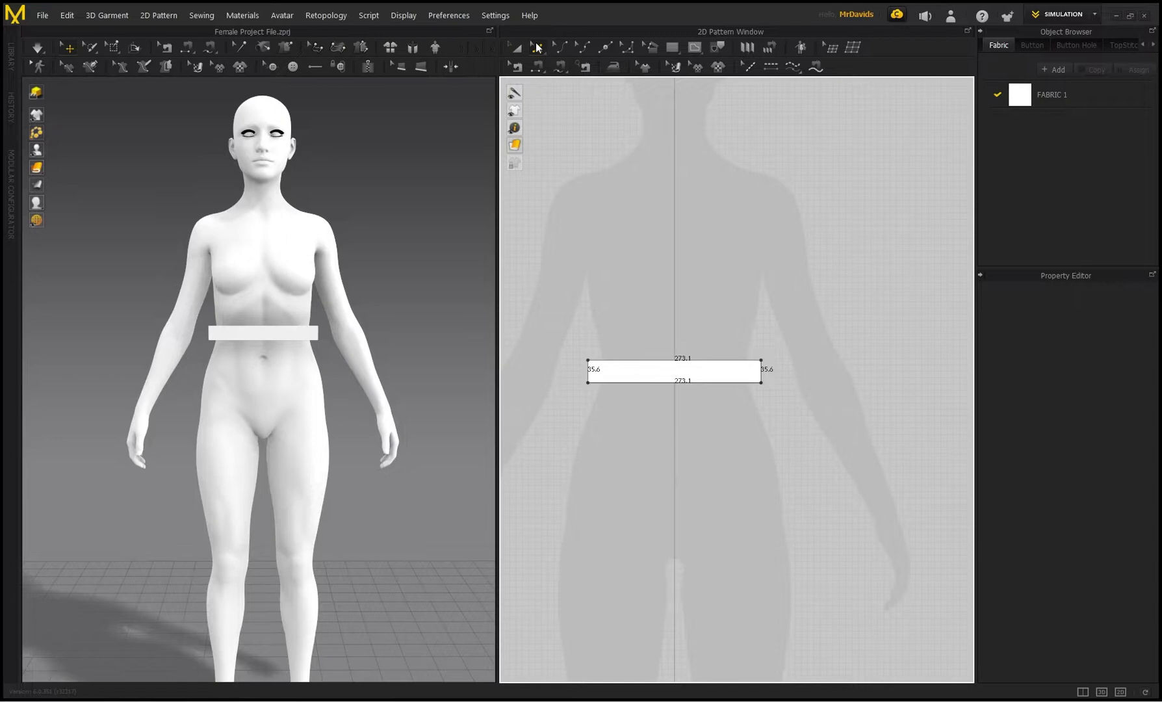
{"action": "left_click", "coordinate": [537, 47]}
{"action": "left_click", "coordinate": [762, 375]}
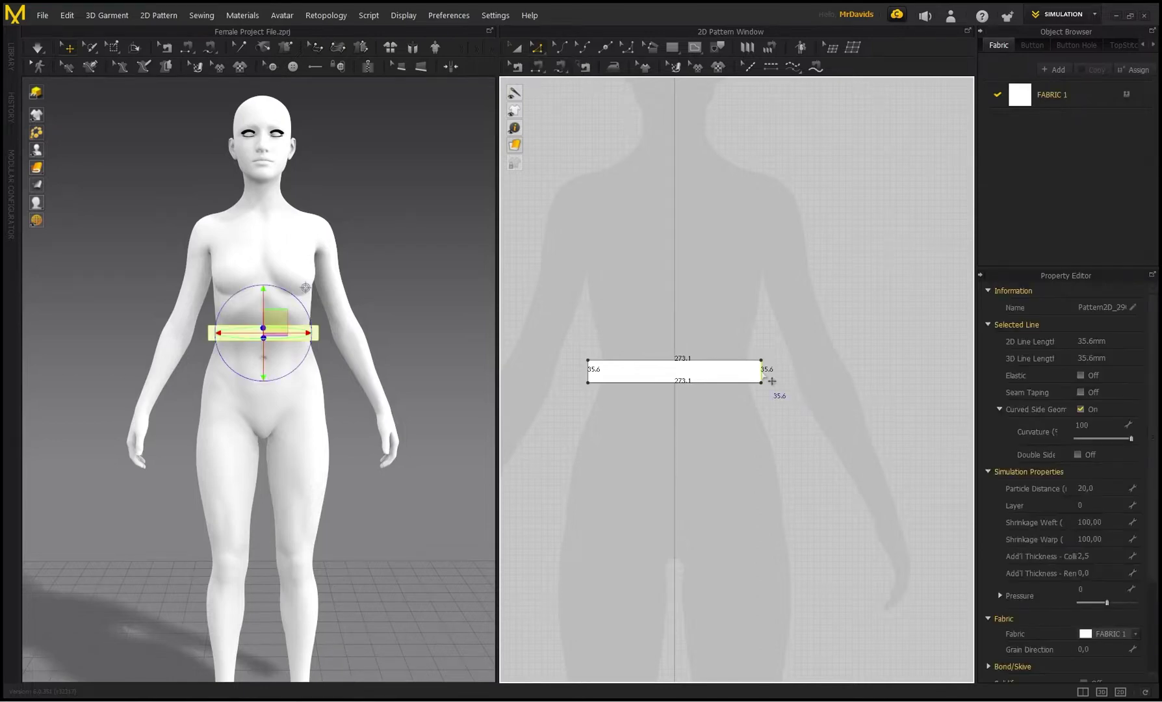
{"action": "right_click", "coordinate": [762, 375]}
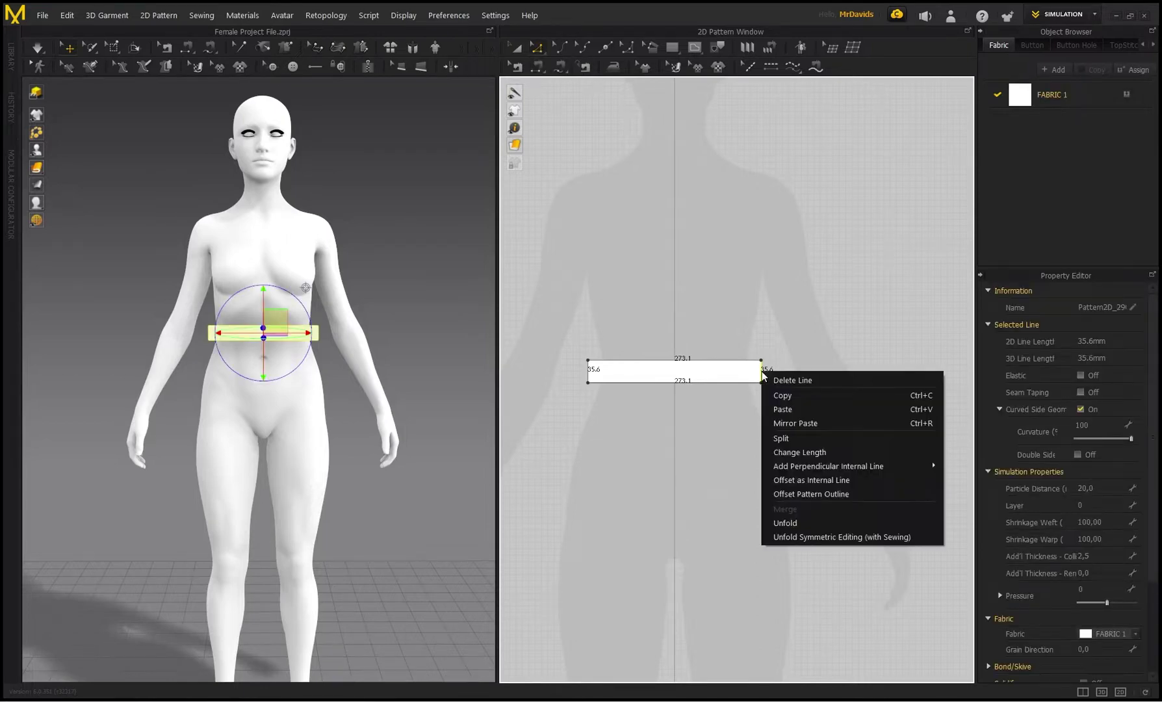
{"action": "left_click", "coordinate": [786, 523]}
{"action": "scroll", "coordinate": [635, 454], "scroll_direction": "down", "scroll_amount": 2}
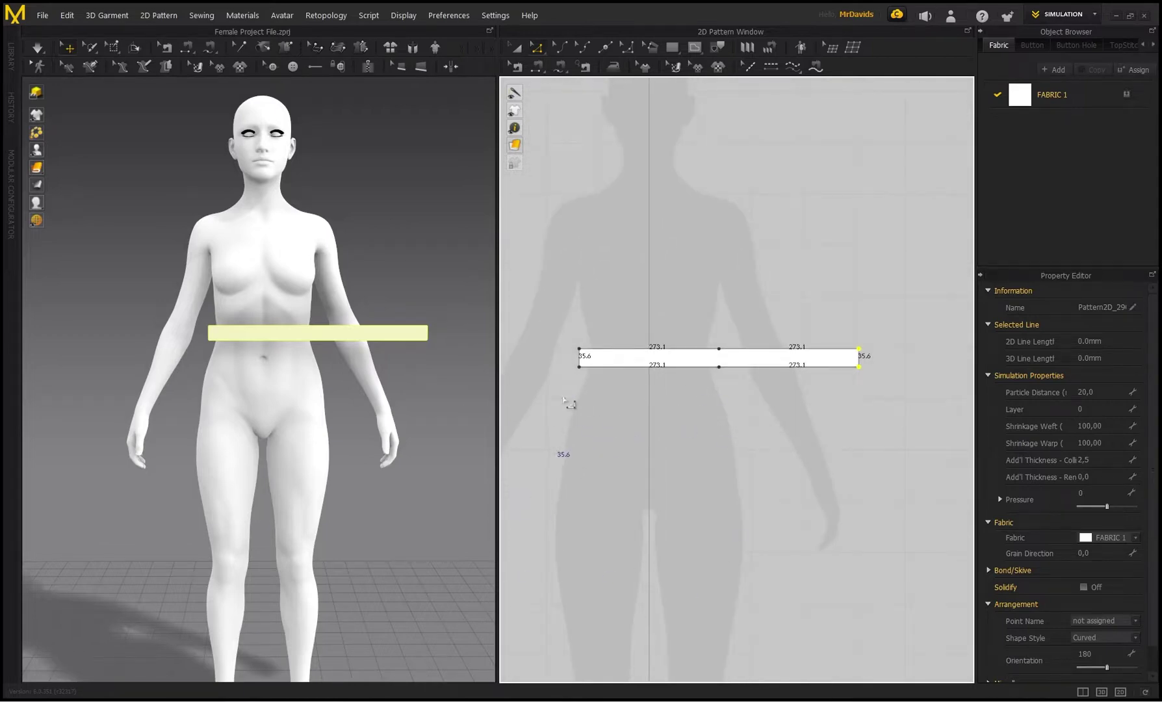
{"action": "left_click", "coordinate": [606, 368]}
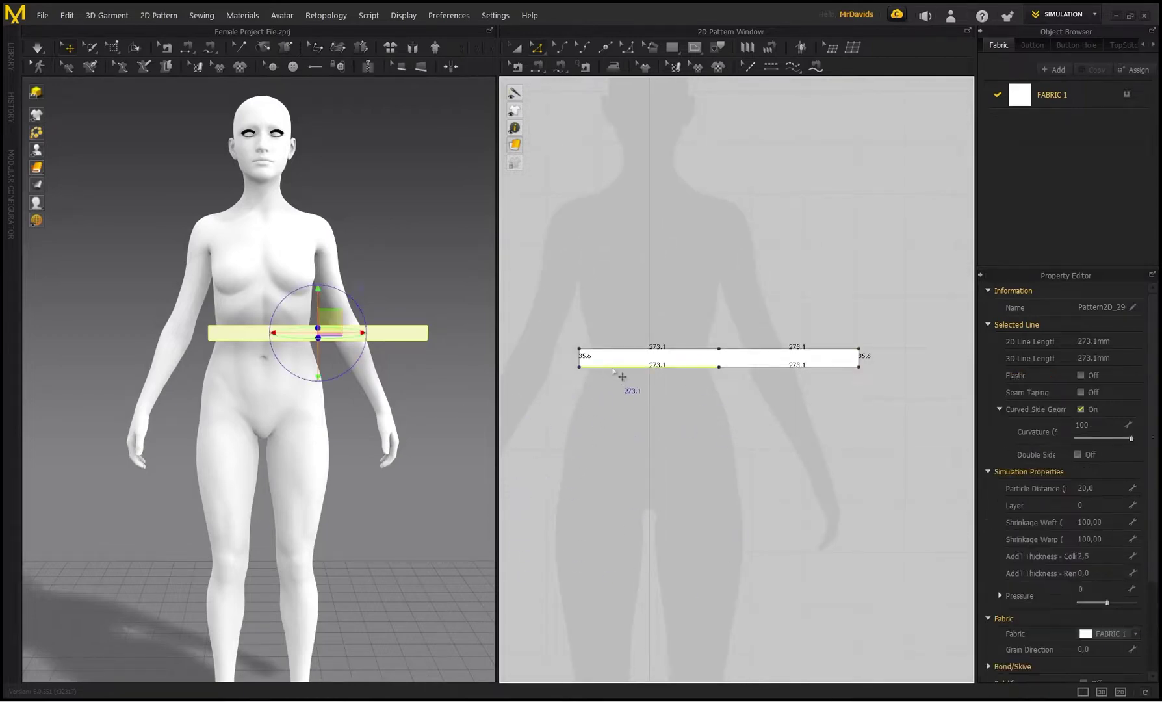
{"action": "left_click", "coordinate": [851, 458]}
{"action": "left_click", "coordinate": [764, 367]}
{"action": "left_click", "coordinate": [748, 434]}
Step: Draw a vertical internal line across the middle of the strip, joining its upper and lower midpoints
{"action": "scroll", "coordinate": [712, 371], "scroll_direction": "up", "scroll_amount": 1}
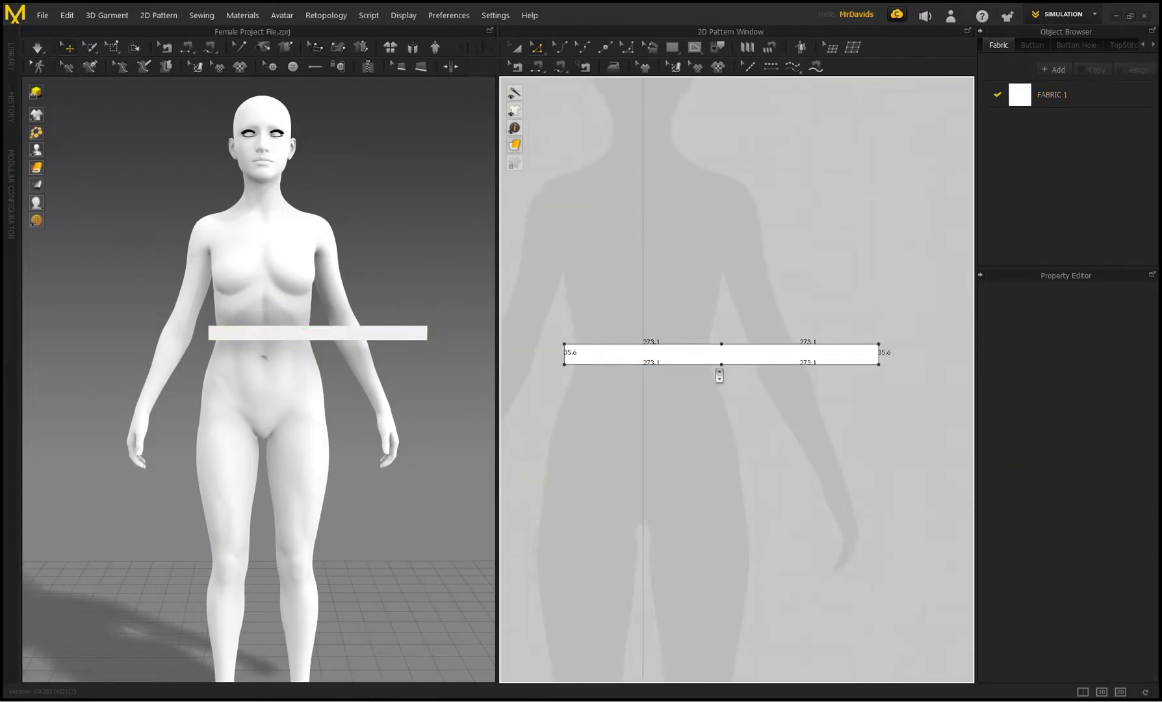
{"action": "left_click", "coordinate": [692, 48]}
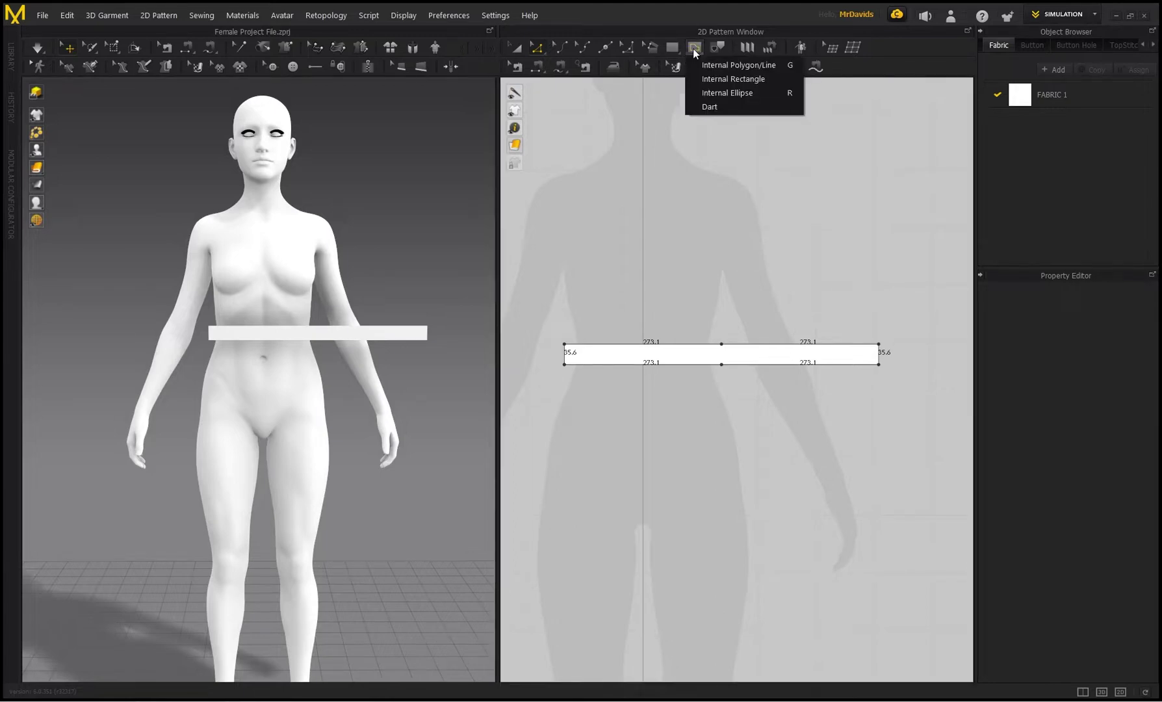
{"action": "left_click", "coordinate": [727, 65]}
{"action": "scroll", "coordinate": [721, 344], "scroll_direction": "up", "scroll_amount": 1}
{"action": "scroll", "coordinate": [720, 343], "scroll_direction": "up", "scroll_amount": 2}
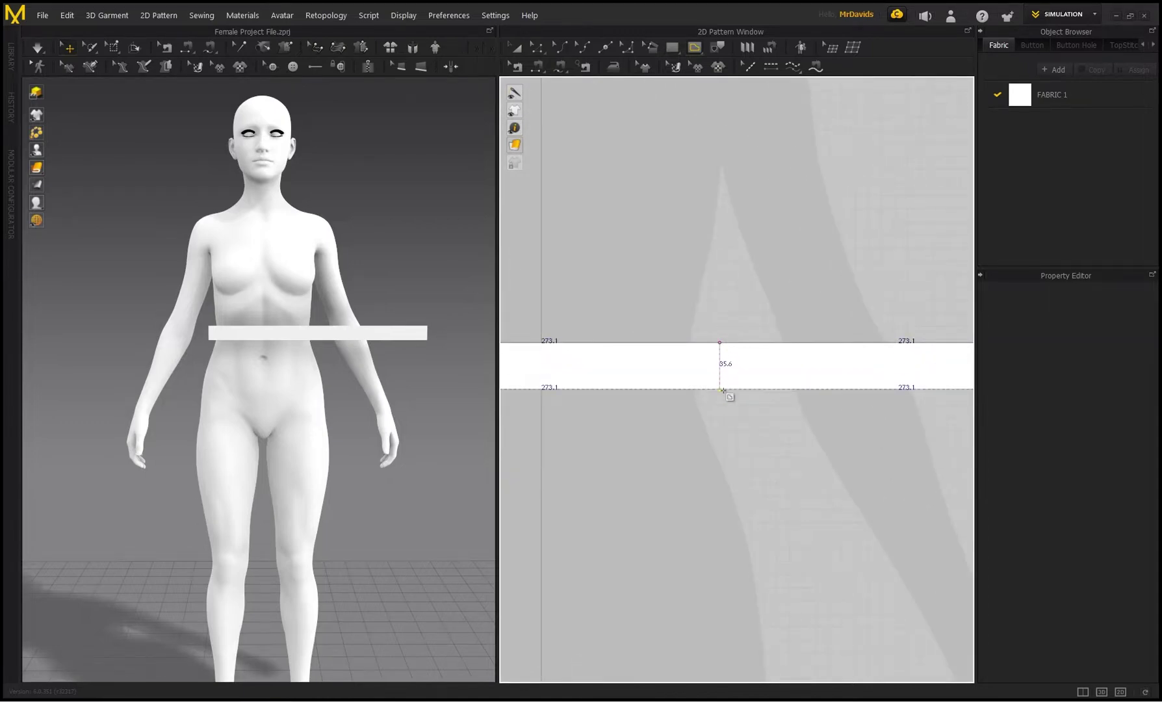
{"action": "left_click", "coordinate": [720, 388]}
{"action": "left_click", "coordinate": [720, 389]}
{"action": "scroll", "coordinate": [693, 291], "scroll_direction": "down", "scroll_amount": 3}
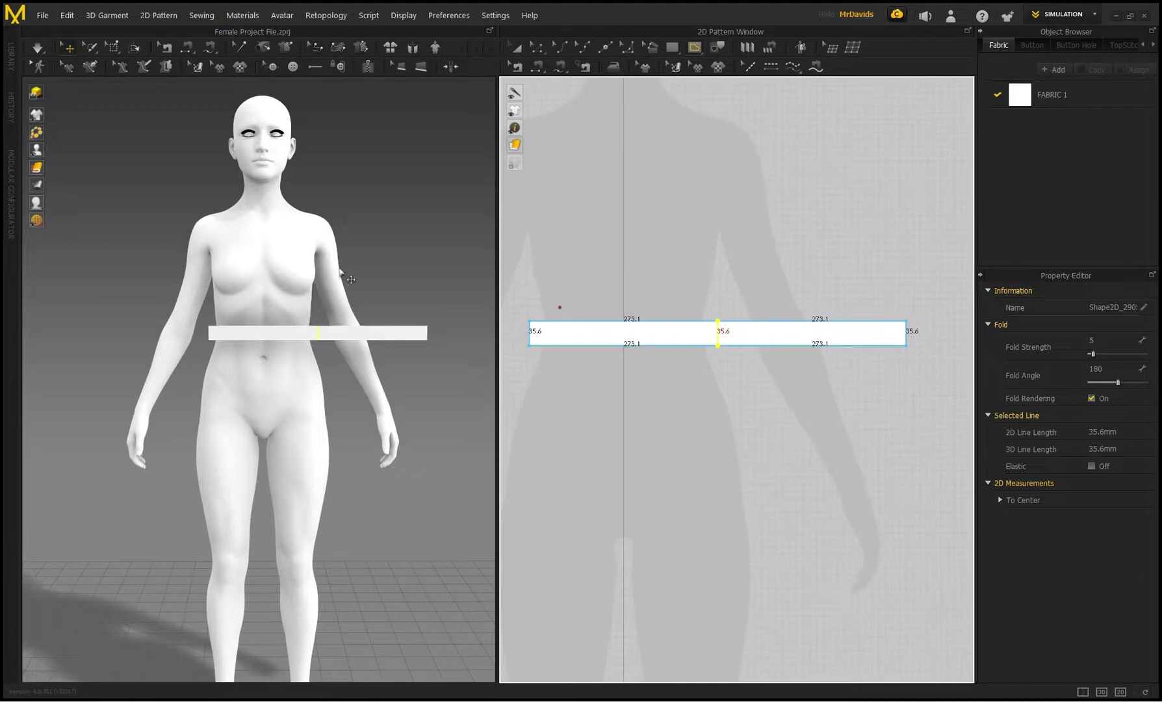
Step: Set the colour of FABRIC 1 to dark grey
{"action": "right_click_drag", "start_coordinate": [345, 270], "coordinate": [342, 340]}
{"action": "scroll", "coordinate": [342, 340], "scroll_direction": "up", "scroll_amount": 3}
{"action": "middle_click_drag", "start_coordinate": [386, 246], "coordinate": [353, 274]}
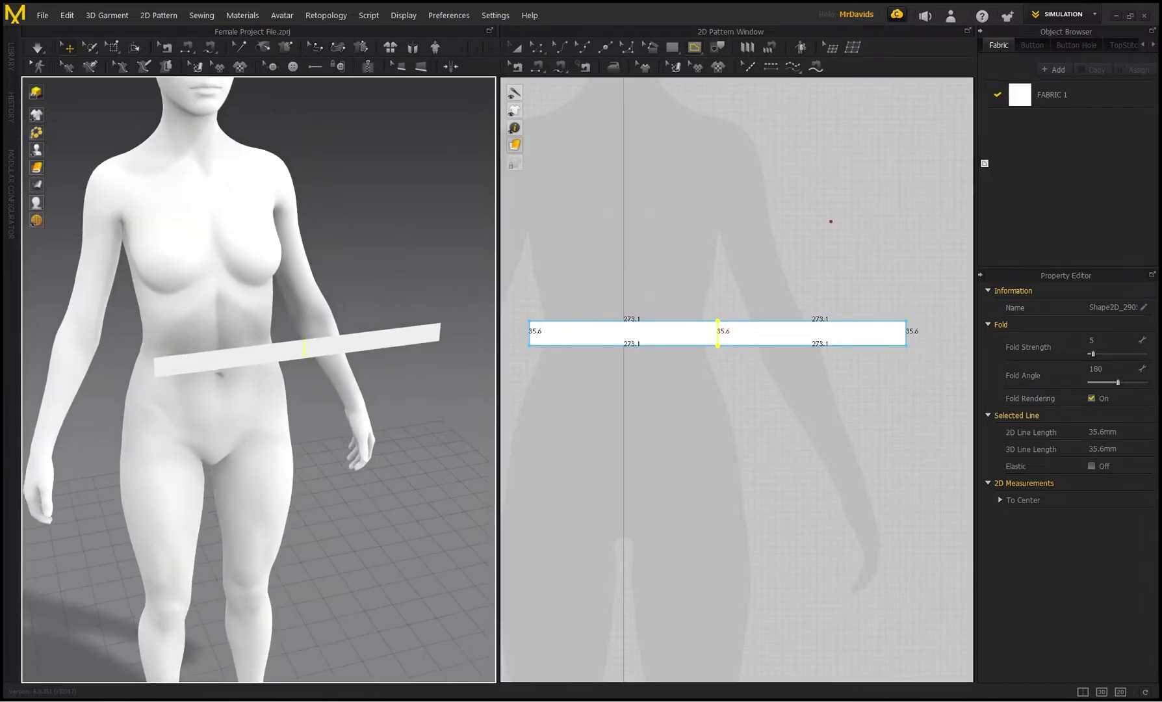
{"action": "left_click", "coordinate": [1051, 95]}
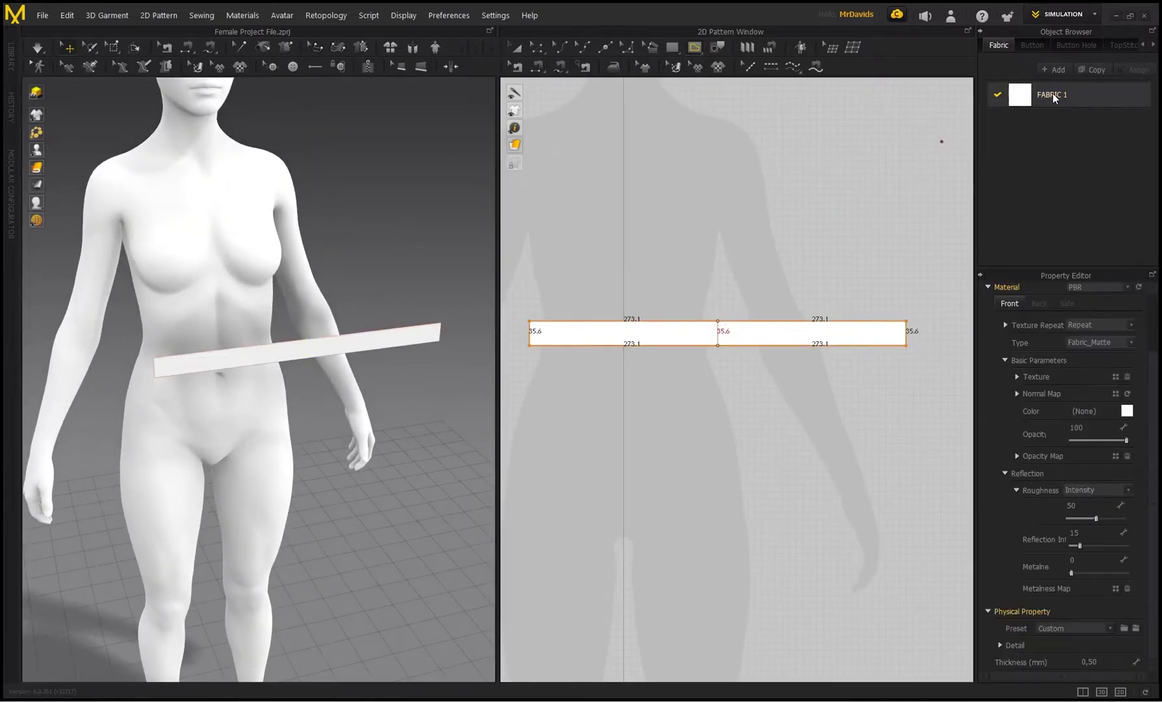
{"action": "left_click", "coordinate": [1126, 411]}
{"action": "left_click_drag", "start_coordinate": [340, 221], "coordinate": [337, 212]}
{"action": "left_click", "coordinate": [549, 502]}
Step: Move the strip in the 3D view so that it sits centred in front of the avatar's waist
{"action": "middle_click_drag", "start_coordinate": [318, 303], "coordinate": [340, 351]}
{"action": "right_click_drag", "start_coordinate": [340, 351], "coordinate": [368, 259]}
{"action": "middle_click_drag", "start_coordinate": [368, 260], "coordinate": [331, 257]}
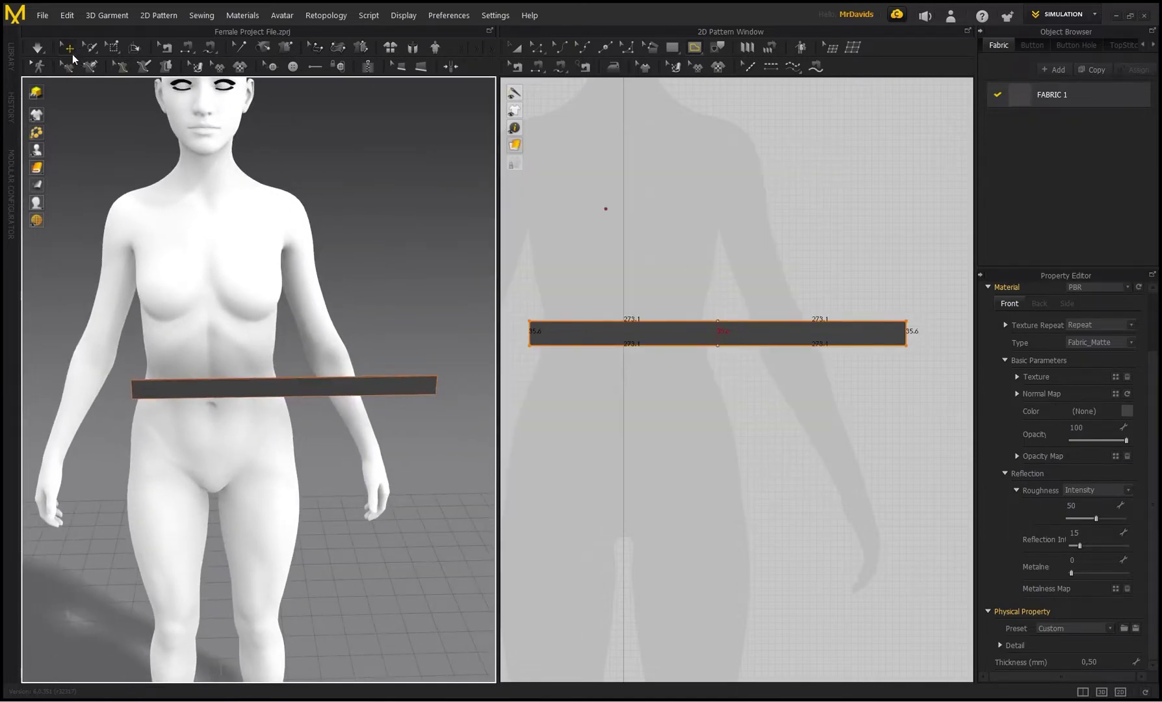
{"action": "left_click", "coordinate": [269, 393]}
{"action": "left_click_drag", "start_coordinate": [269, 393], "coordinate": [227, 348]}
{"action": "right_click_drag", "start_coordinate": [226, 345], "coordinate": [198, 371]}
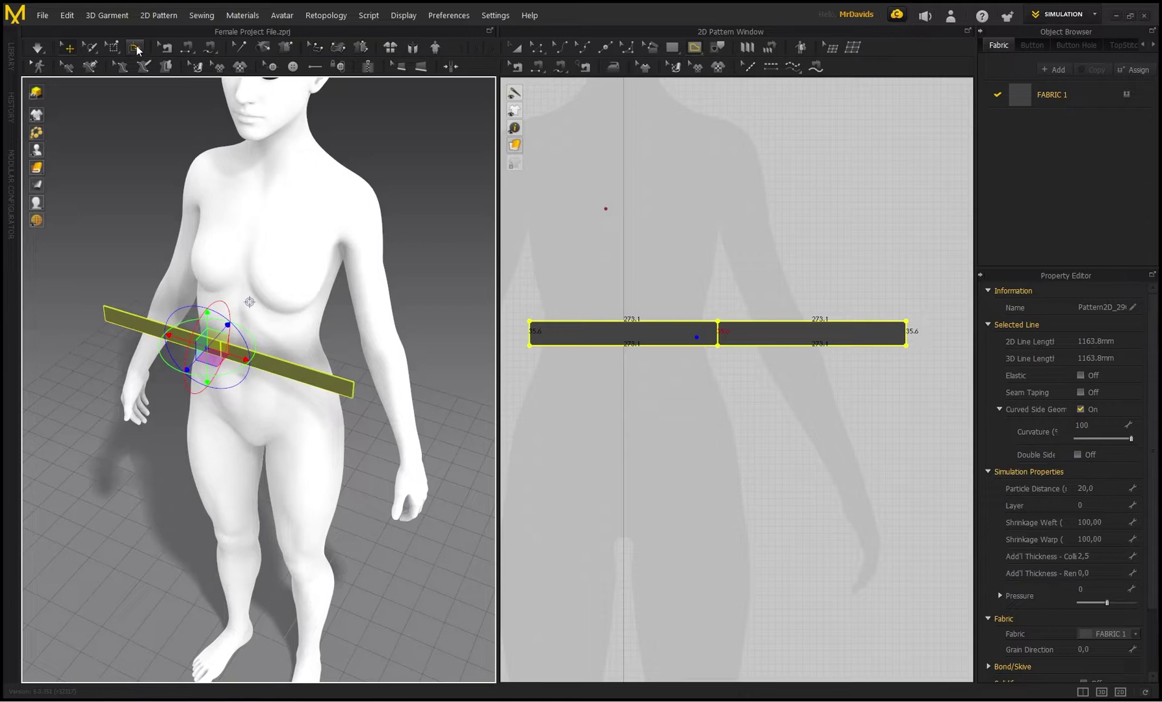
Step: Fold the waist strip along its vertical centre line with Fold Arrangement so that its halves angle back around the avatar
{"action": "left_click", "coordinate": [136, 48]}
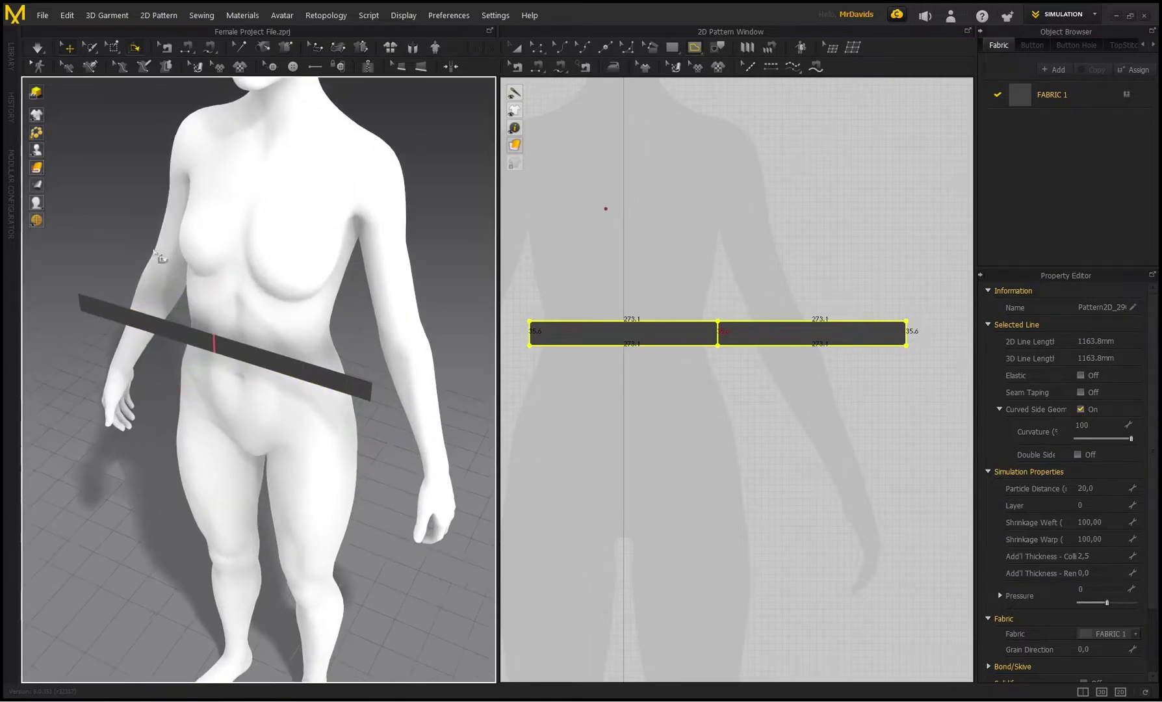
{"action": "middle_click_drag", "start_coordinate": [275, 345], "coordinate": [307, 367]}
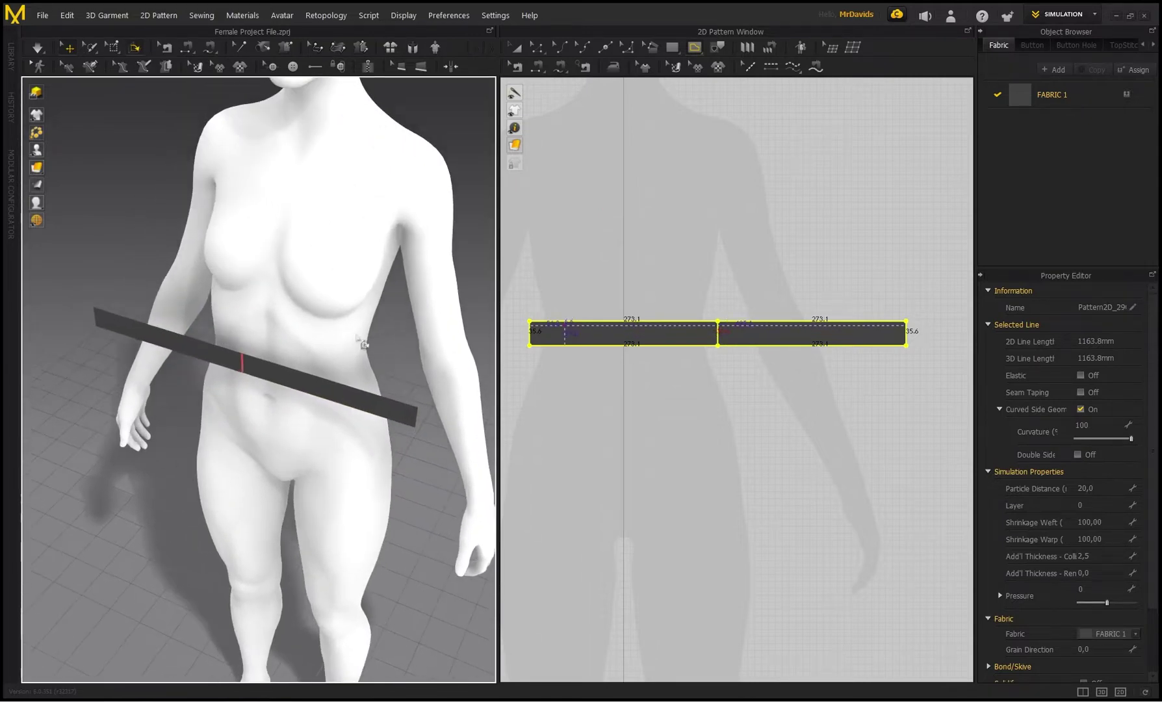
{"action": "left_click", "coordinate": [242, 367]}
{"action": "left_click_drag", "start_coordinate": [252, 393], "coordinate": [295, 337]}
Step: Move the folded strip back onto the avatar so that its two ends pass either side of the waist
{"action": "middle_click_drag", "start_coordinate": [218, 273], "coordinate": [222, 319]}
{"action": "left_click", "coordinate": [70, 48]}
{"action": "left_click_drag", "start_coordinate": [224, 428], "coordinate": [276, 417]}
{"action": "key", "text": "2"}
{"action": "right_click_drag", "start_coordinate": [331, 359], "coordinate": [182, 379]}
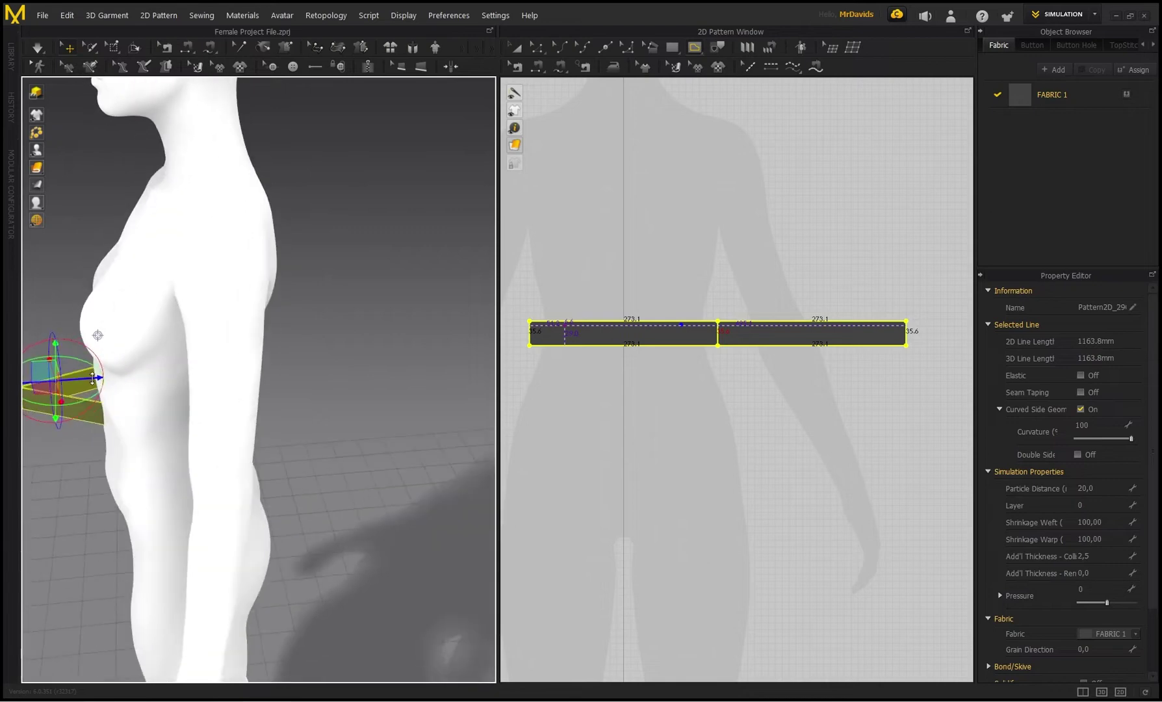
{"action": "left_click_drag", "start_coordinate": [92, 377], "coordinate": [133, 377]}
Step: Sew the strip's two short end edges together behind the avatar's back
{"action": "right_click_drag", "start_coordinate": [273, 368], "coordinate": [208, 383]}
{"action": "middle_click_drag", "start_coordinate": [208, 383], "coordinate": [292, 403]}
{"action": "right_click_drag", "start_coordinate": [217, 361], "coordinate": [256, 356]}
{"action": "middle_click_drag", "start_coordinate": [255, 297], "coordinate": [283, 285]}
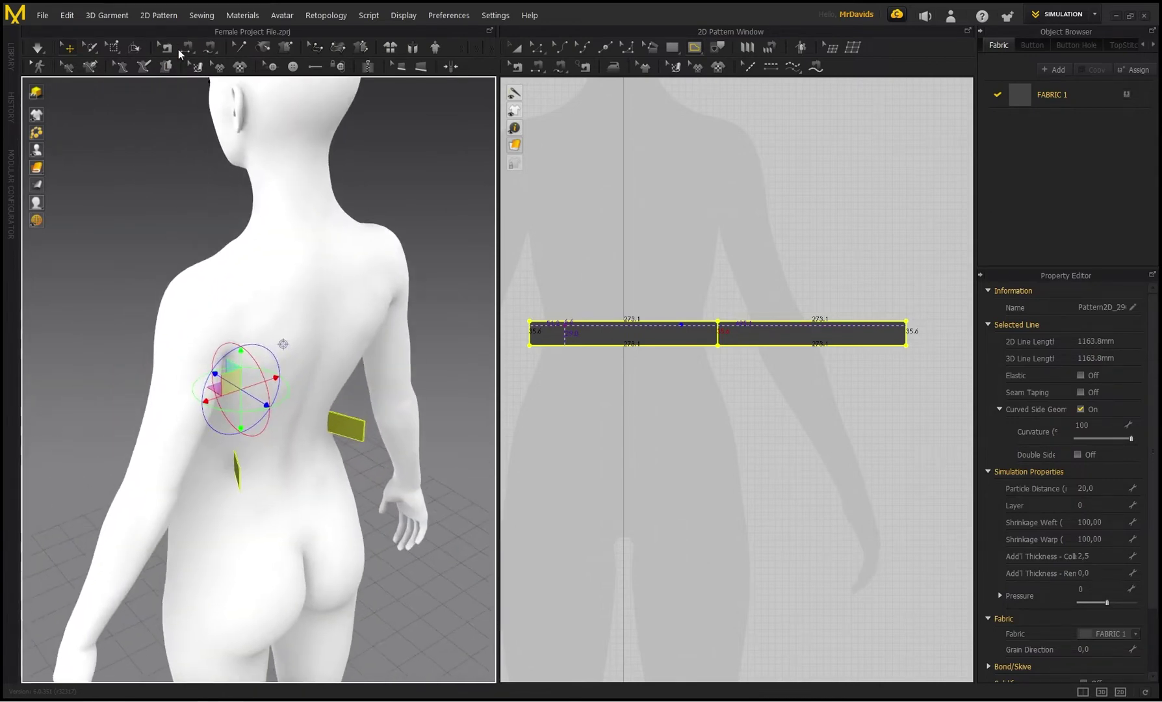
{"action": "left_click", "coordinate": [187, 50]}
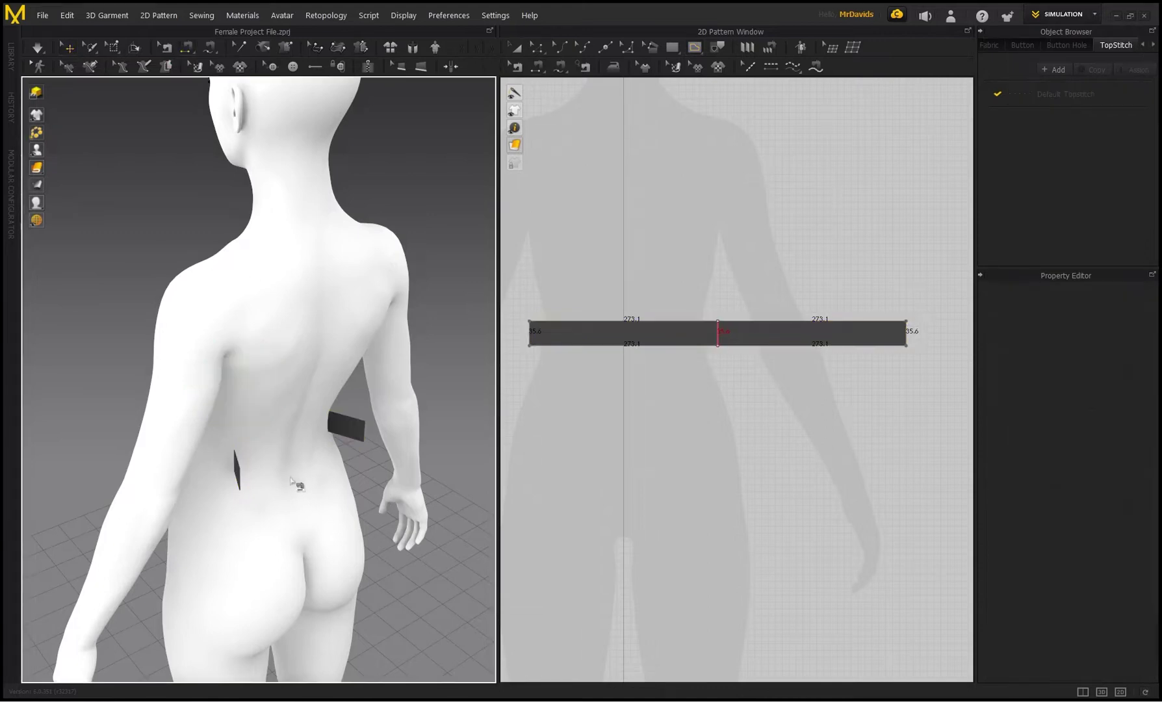
{"action": "left_click", "coordinate": [239, 481]}
{"action": "left_click", "coordinate": [366, 429]}
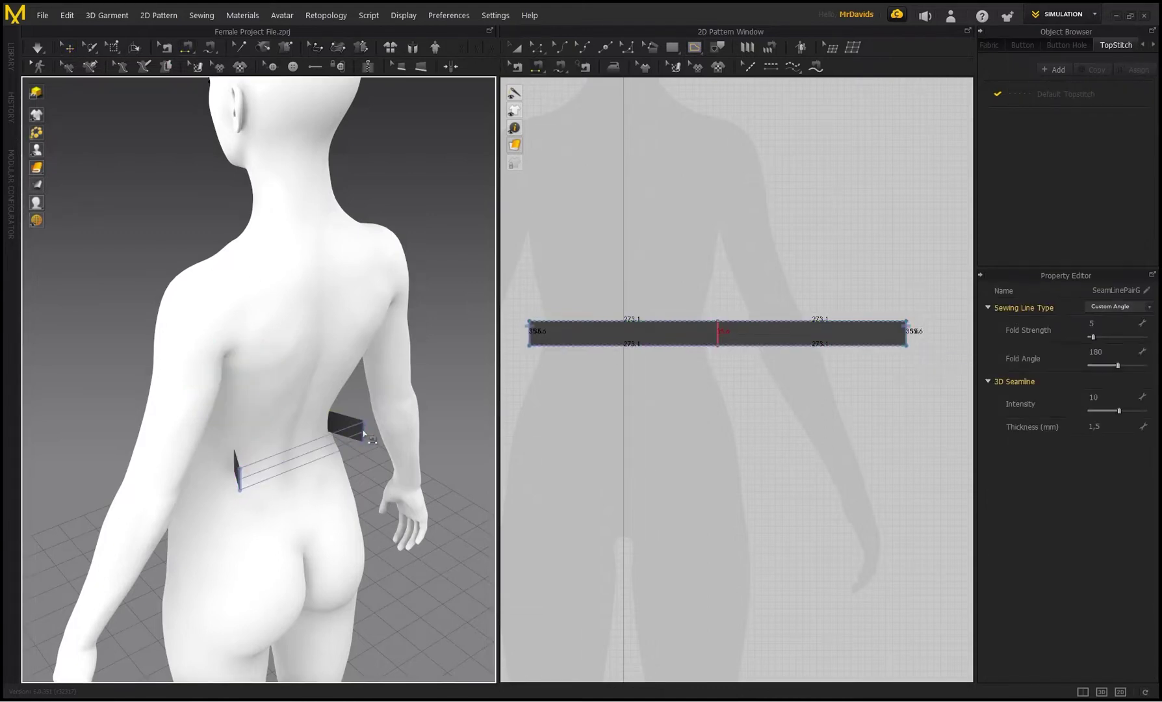
{"action": "left_click", "coordinate": [566, 320]}
Step: Simulate the strip and pull it around the avatar's waist until it sits level with its centre line at the front
{"action": "right_click_drag", "start_coordinate": [364, 354], "coordinate": [235, 343]}
{"action": "key", "text": "space"}
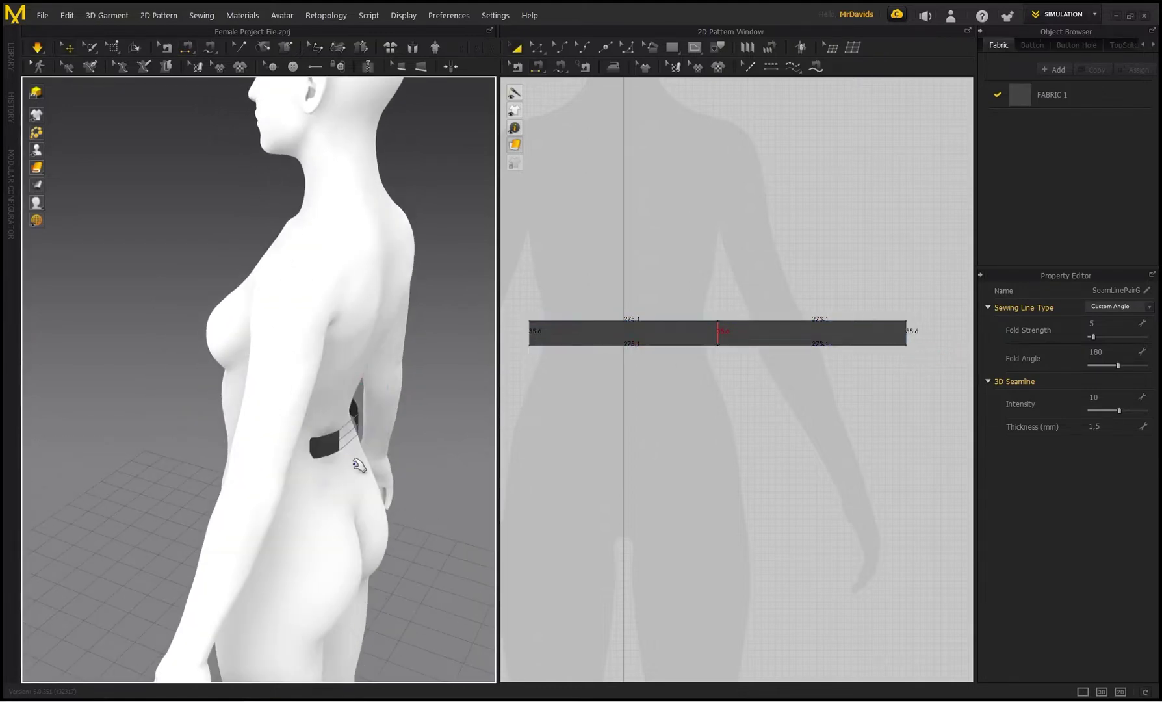
{"action": "left_click_drag", "start_coordinate": [338, 460], "coordinate": [234, 403]}
{"action": "right_click_drag", "start_coordinate": [189, 358], "coordinate": [358, 362]}
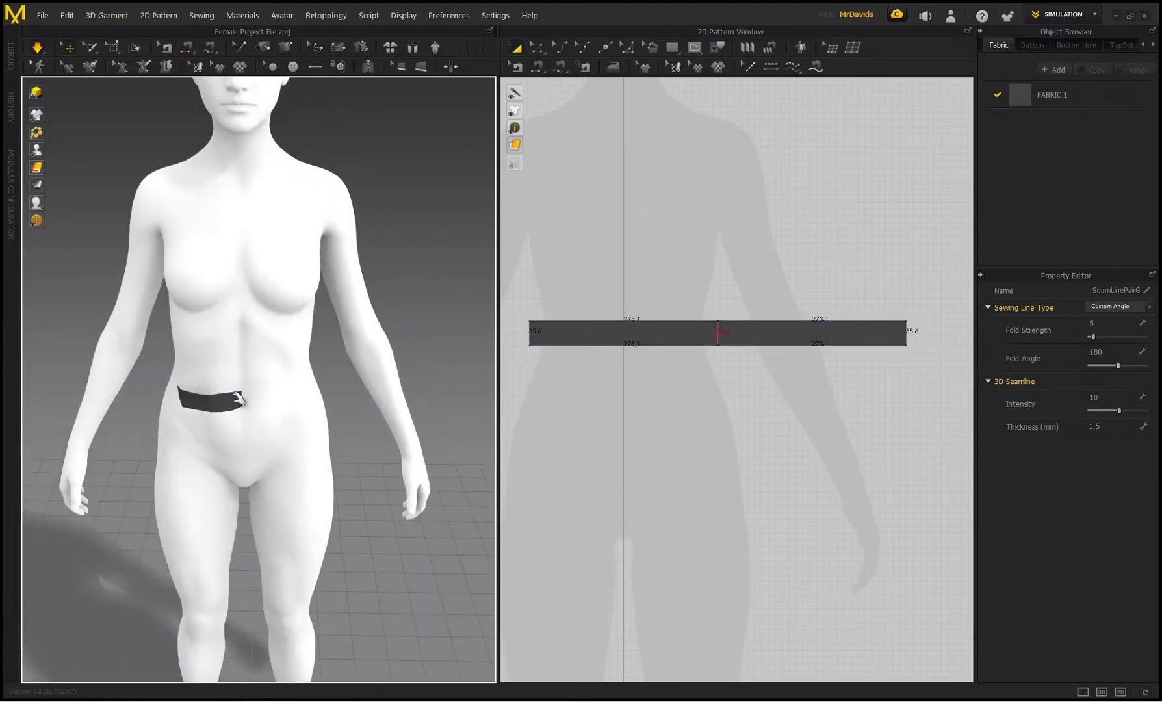
{"action": "left_click_drag", "start_coordinate": [239, 397], "coordinate": [330, 382]}
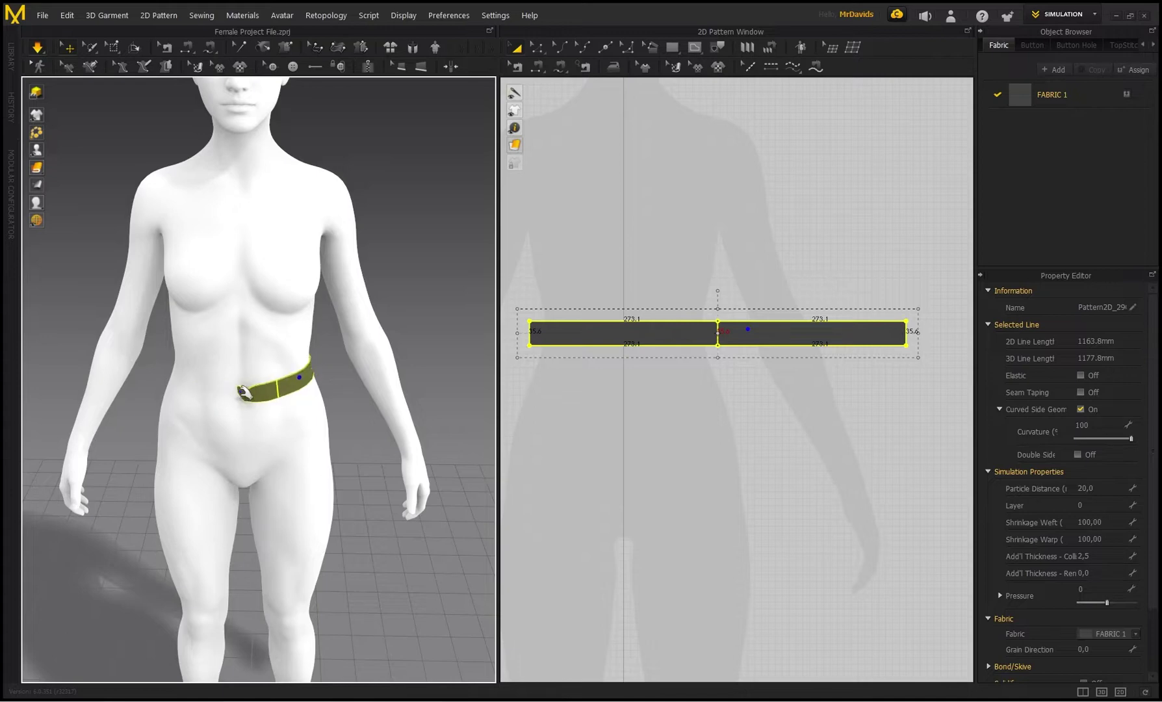
{"action": "left_click_drag", "start_coordinate": [243, 392], "coordinate": [332, 384]}
{"action": "right_click_drag", "start_coordinate": [345, 363], "coordinate": [158, 349]}
{"action": "left_click_drag", "start_coordinate": [339, 403], "coordinate": [456, 415]}
{"action": "right_click_drag", "start_coordinate": [343, 365], "coordinate": [316, 381]}
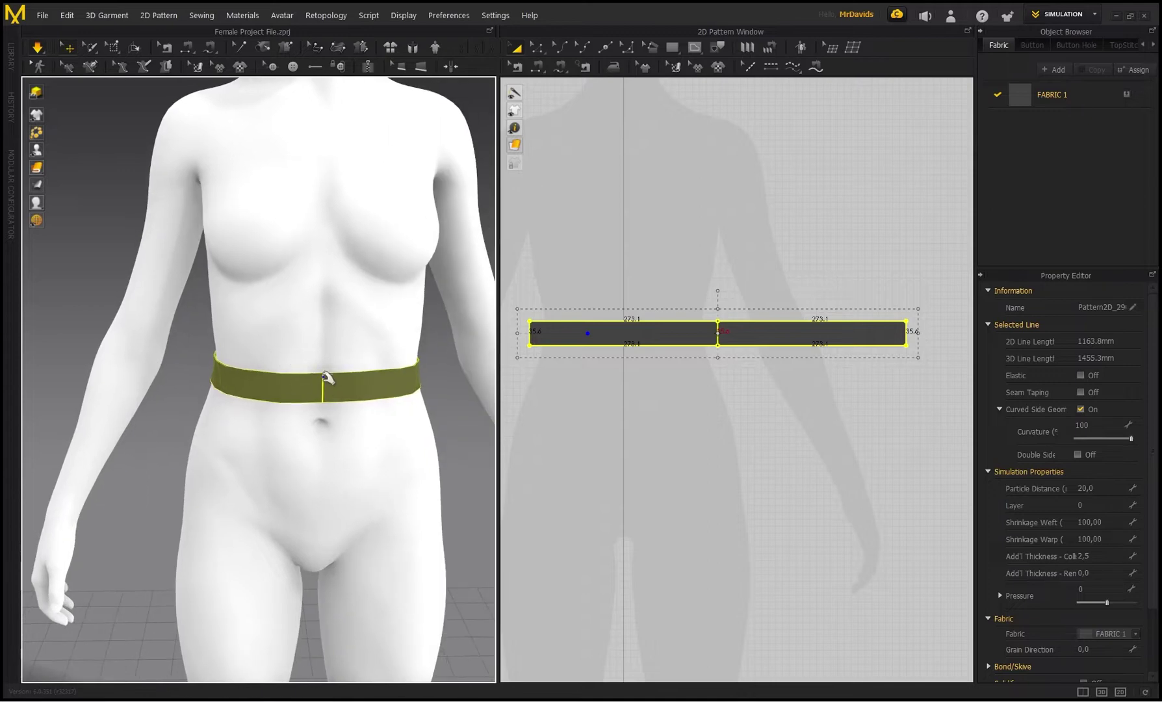
{"action": "left_click_drag", "start_coordinate": [225, 371], "coordinate": [254, 403]}
{"action": "left_click", "coordinate": [409, 386]}
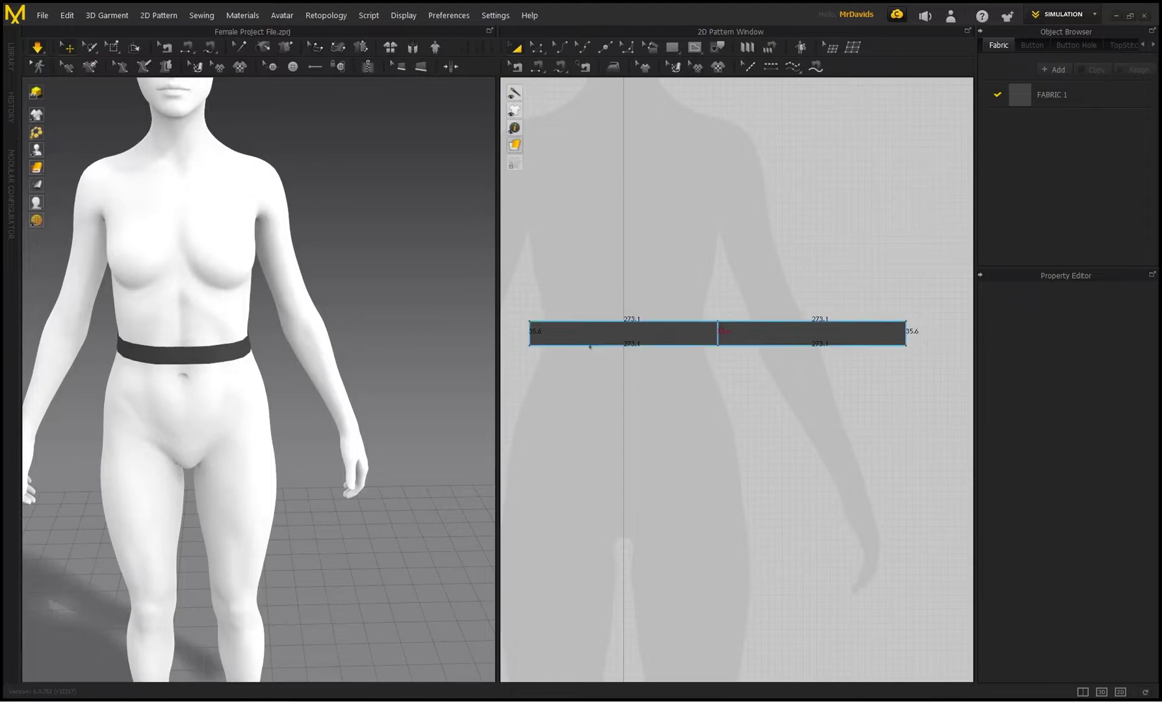
{"action": "scroll", "coordinate": [288, 303], "scroll_direction": "up", "scroll_amount": 2}
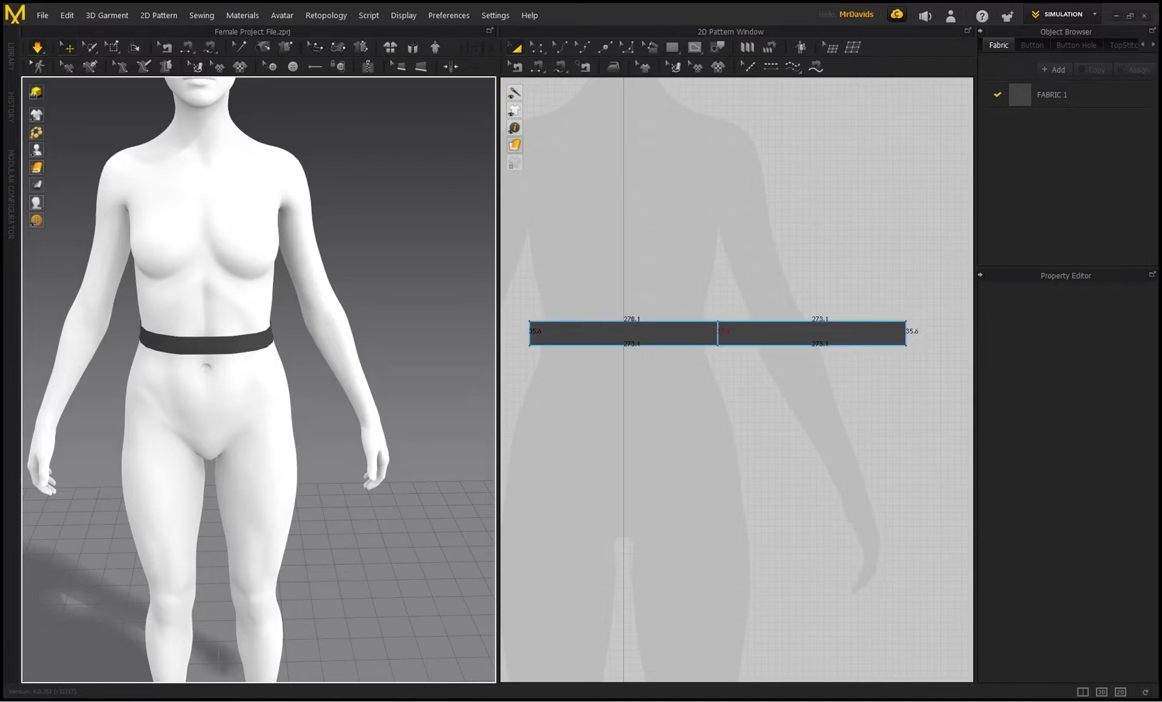
{"action": "middle_click_drag", "start_coordinate": [624, 290], "coordinate": [708, 290]}
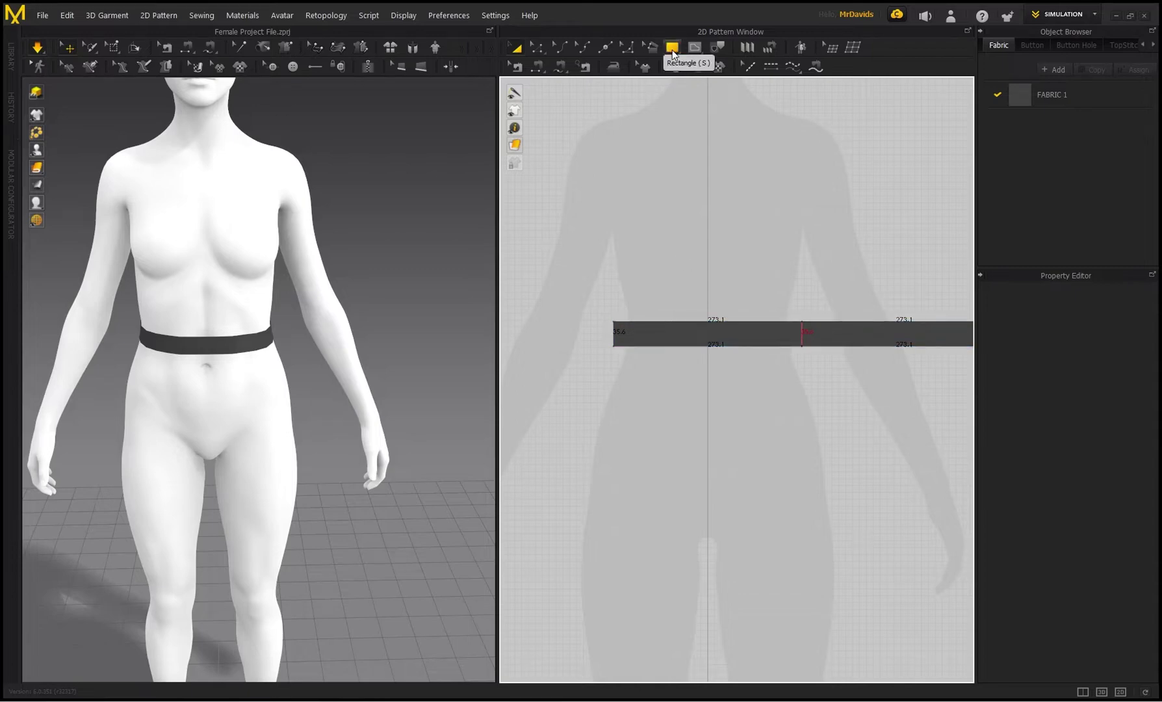
{"action": "left_click", "coordinate": [713, 323]}
{"action": "left_click", "coordinate": [726, 304]}
{"action": "left_click", "coordinate": [648, 343]}
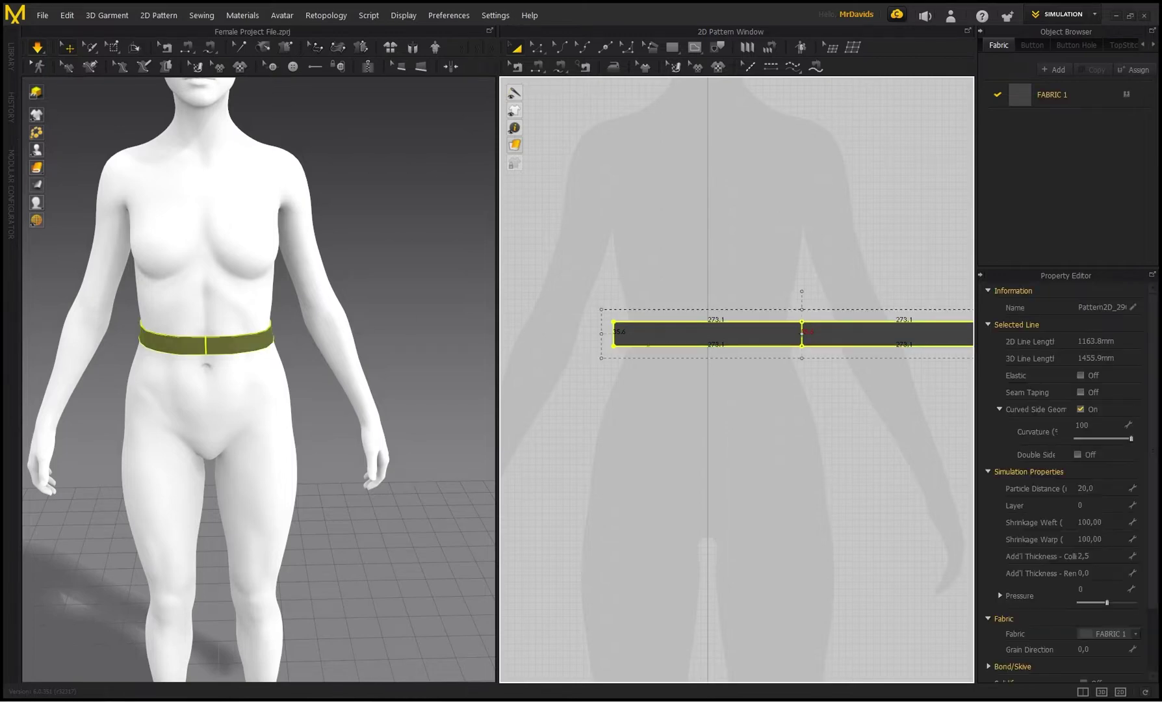
{"action": "left_click", "coordinate": [648, 234]}
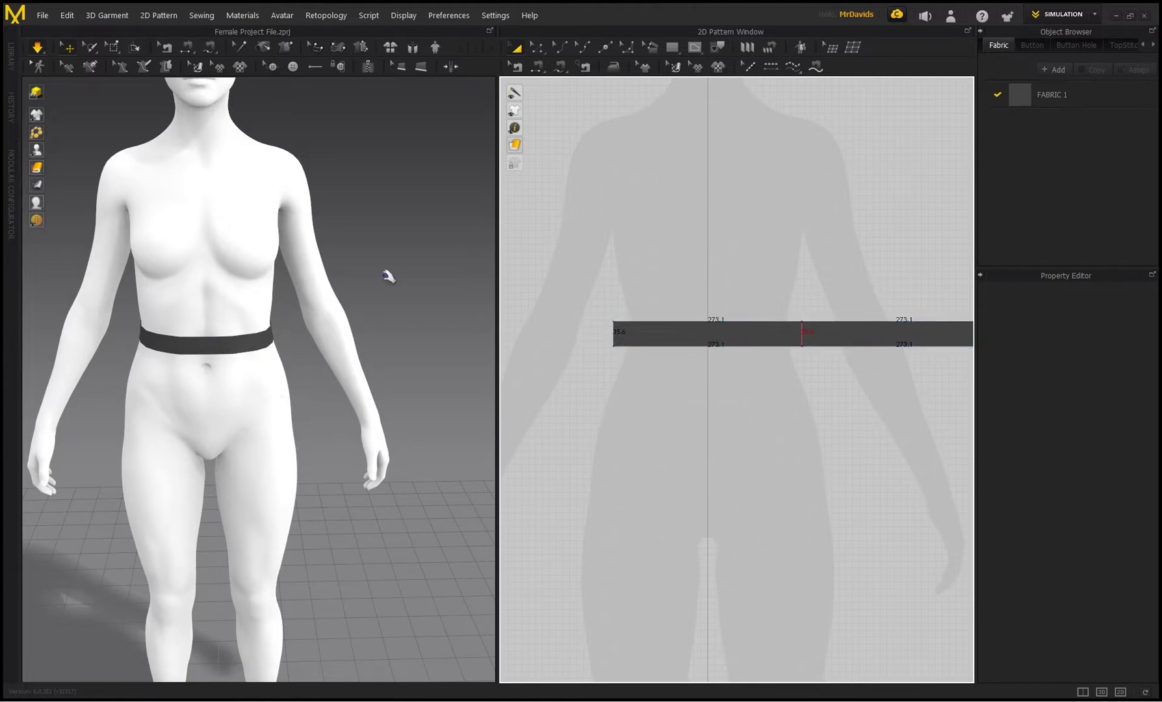
{"action": "right_click_drag", "start_coordinate": [384, 274], "coordinate": [472, 260]}
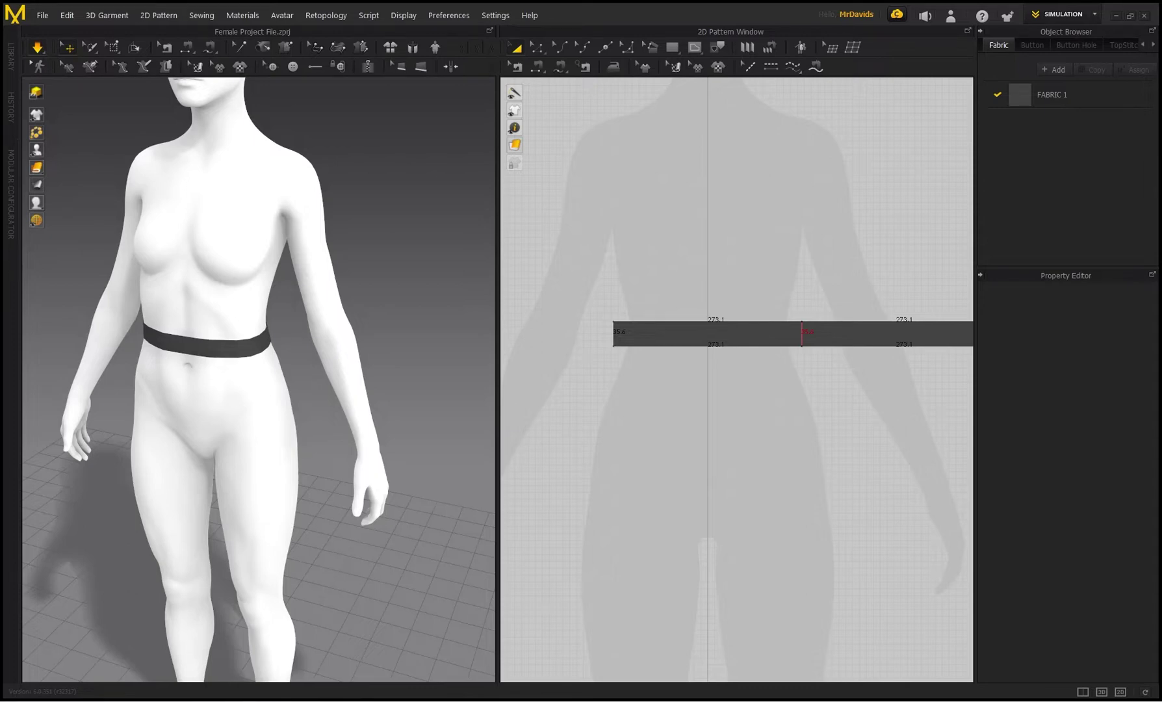
Step: Create a rectangle pattern 819.3 mm wide and 300 mm high in the 2D pattern area
{"action": "left_click", "coordinate": [672, 47]}
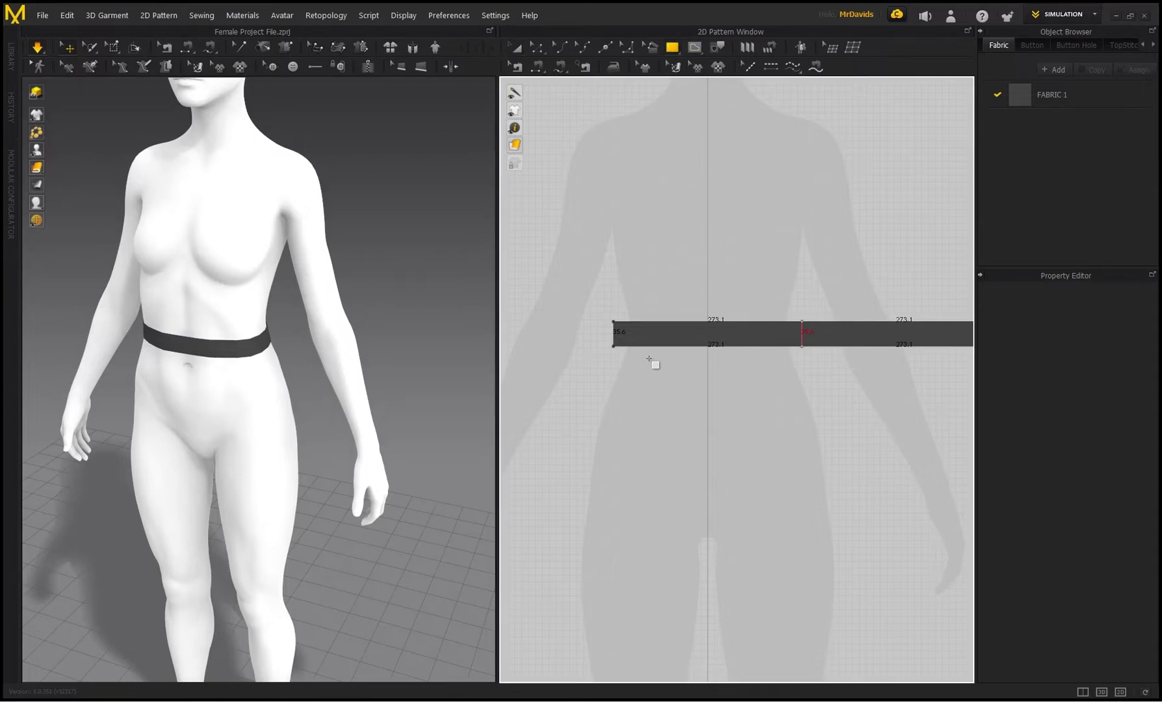
{"action": "left_click", "coordinate": [680, 51]}
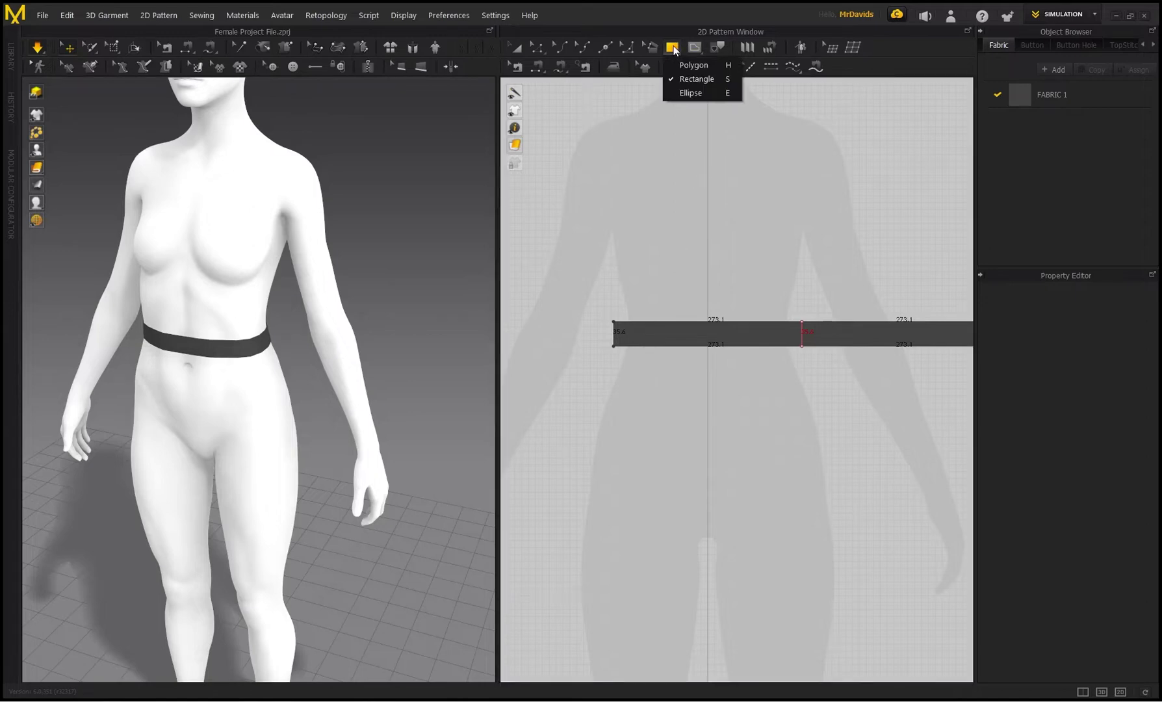
{"action": "left_click", "coordinate": [693, 80]}
{"action": "scroll", "coordinate": [688, 228], "scroll_direction": "down", "scroll_amount": 3}
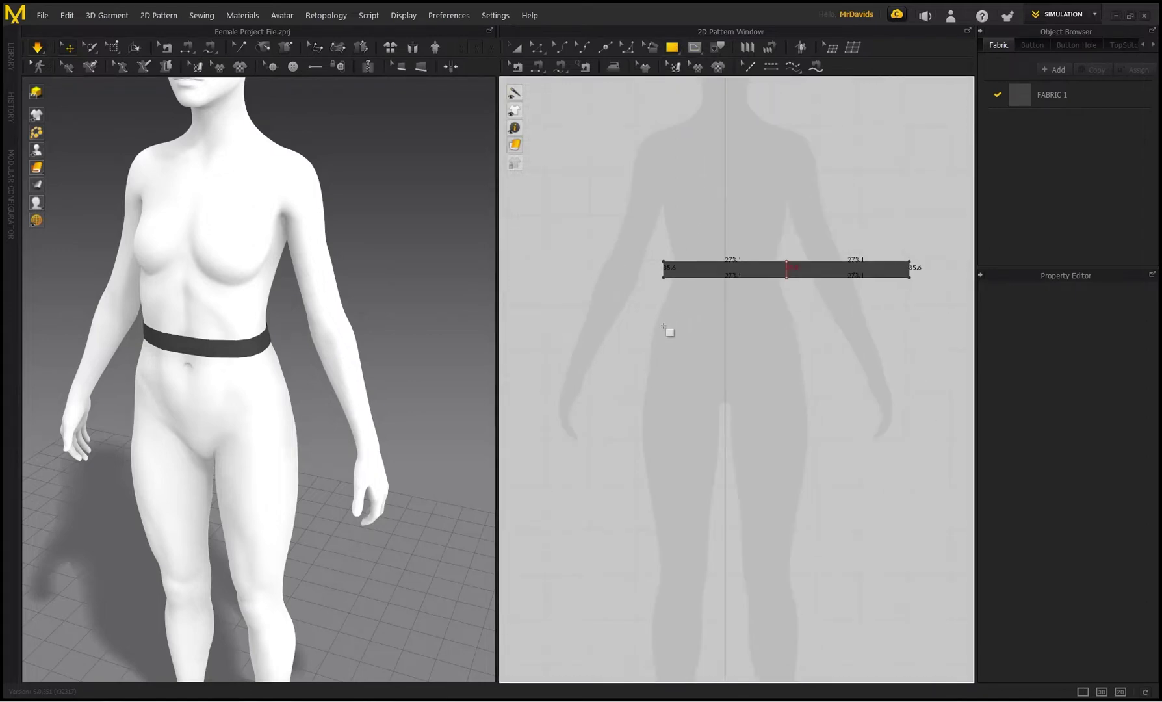
{"action": "left_click", "coordinate": [657, 336]}
{"action": "left_click_drag", "start_coordinate": [550, 223], "coordinate": [350, 214]}
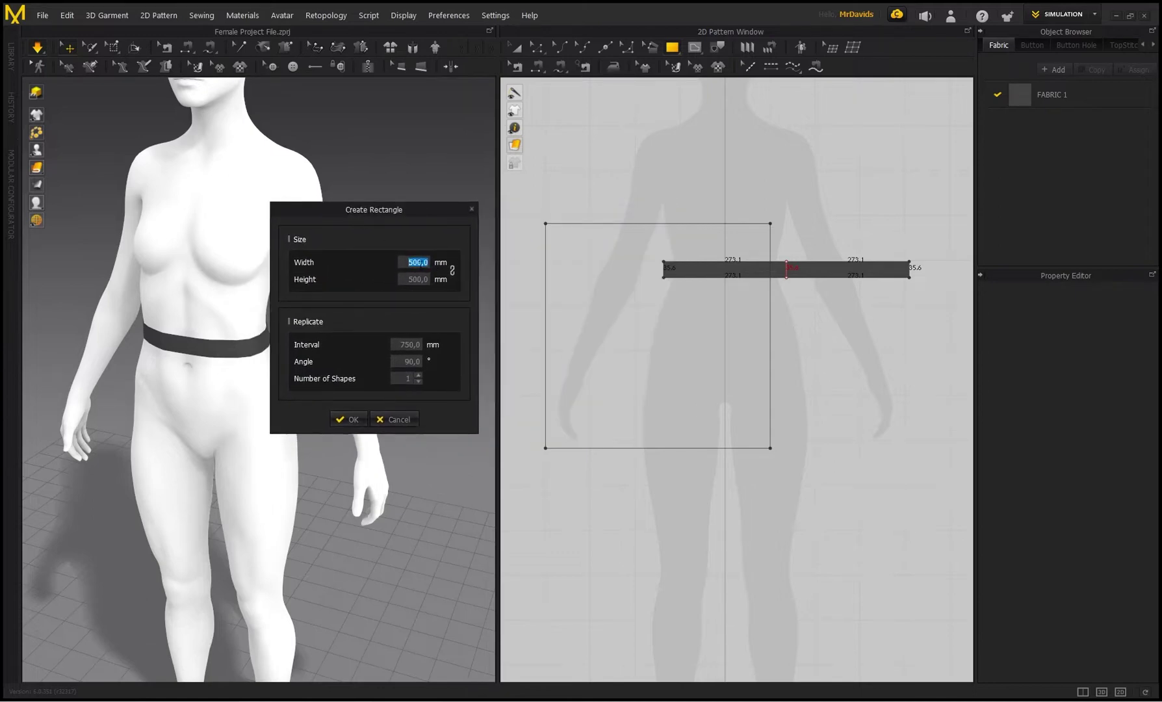
{"action": "type", "text": "81"}
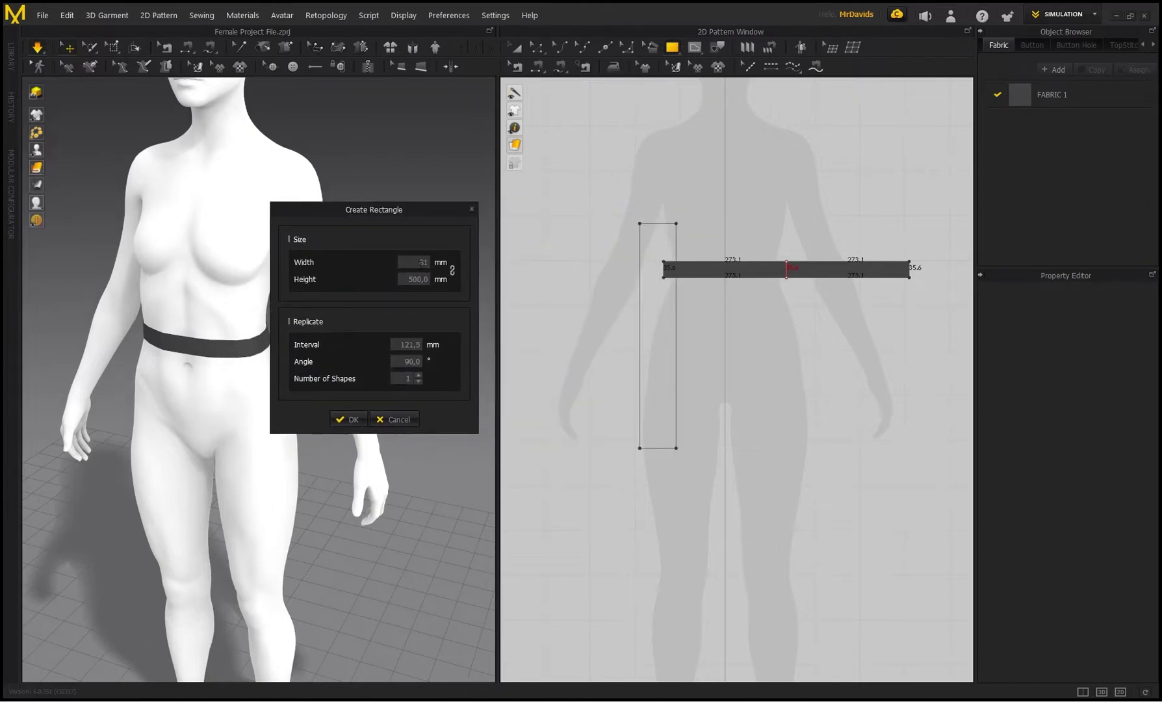
{"action": "type", "text": "9"}
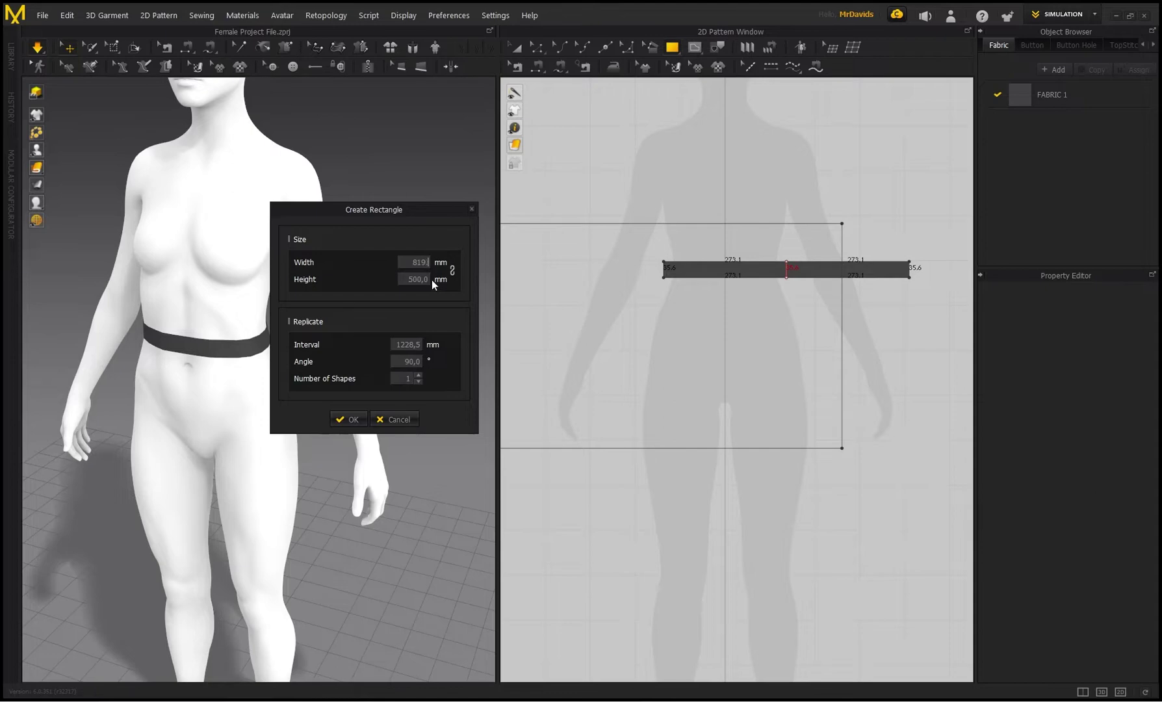
{"action": "type", "text": ",3"}
{"action": "key", "text": "Tab"}
{"action": "type", "text": "300"}
{"action": "left_click", "coordinate": [337, 419]}
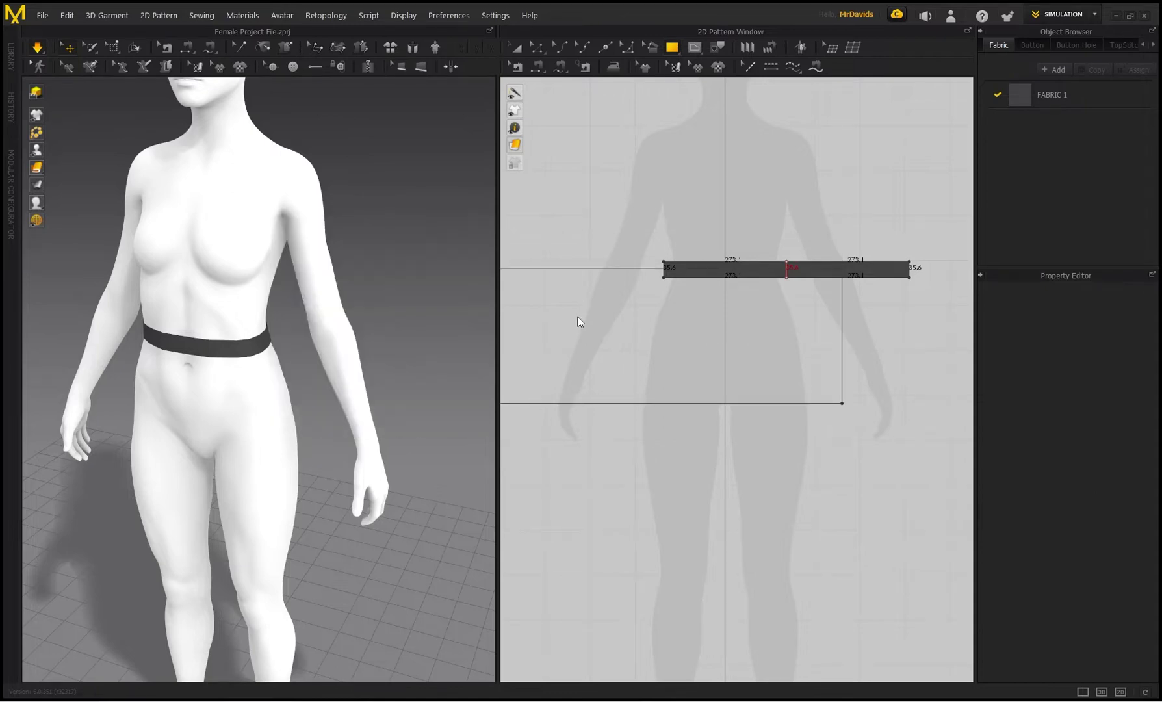
{"action": "left_click", "coordinate": [637, 403]}
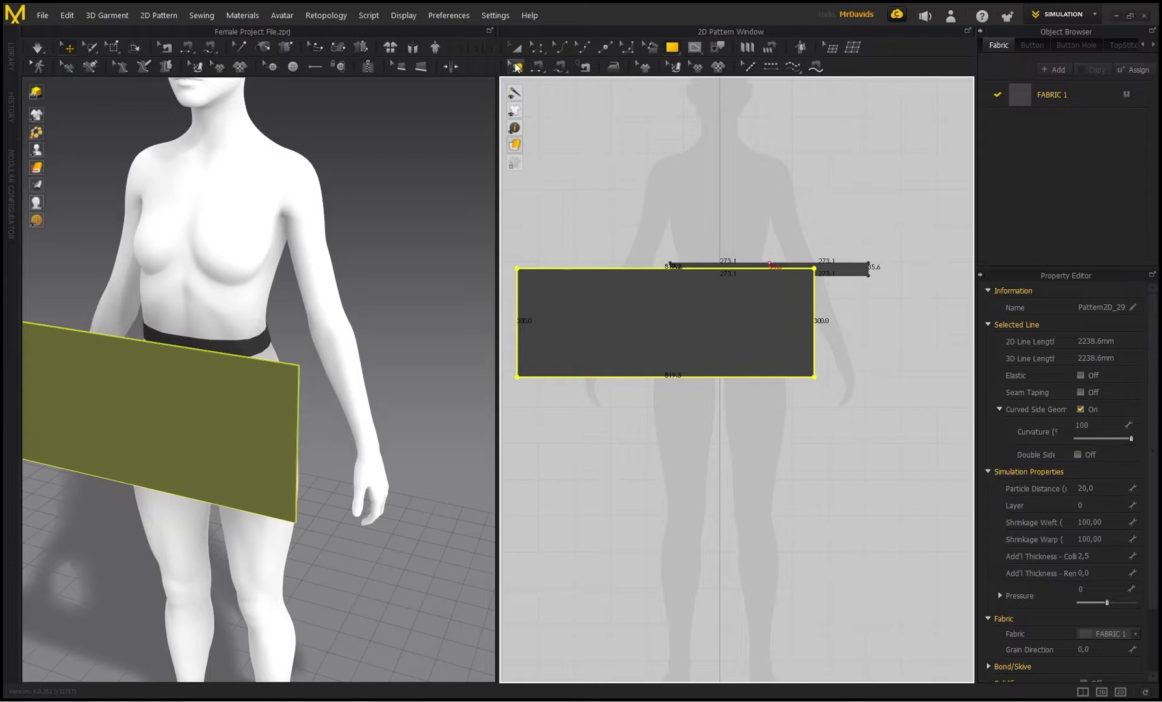
Step: Move the new rectangle just below the waist strip, with its right edge lined up with the strip's centre line
{"action": "left_click", "coordinate": [516, 48]}
{"action": "left_click_drag", "start_coordinate": [665, 322], "coordinate": [590, 349]}
{"action": "scroll", "coordinate": [716, 319], "scroll_direction": "down", "scroll_amount": 2}
{"action": "middle_click_drag", "start_coordinate": [661, 158], "coordinate": [749, 179]}
{"action": "scroll", "coordinate": [739, 243], "scroll_direction": "down", "scroll_amount": 3}
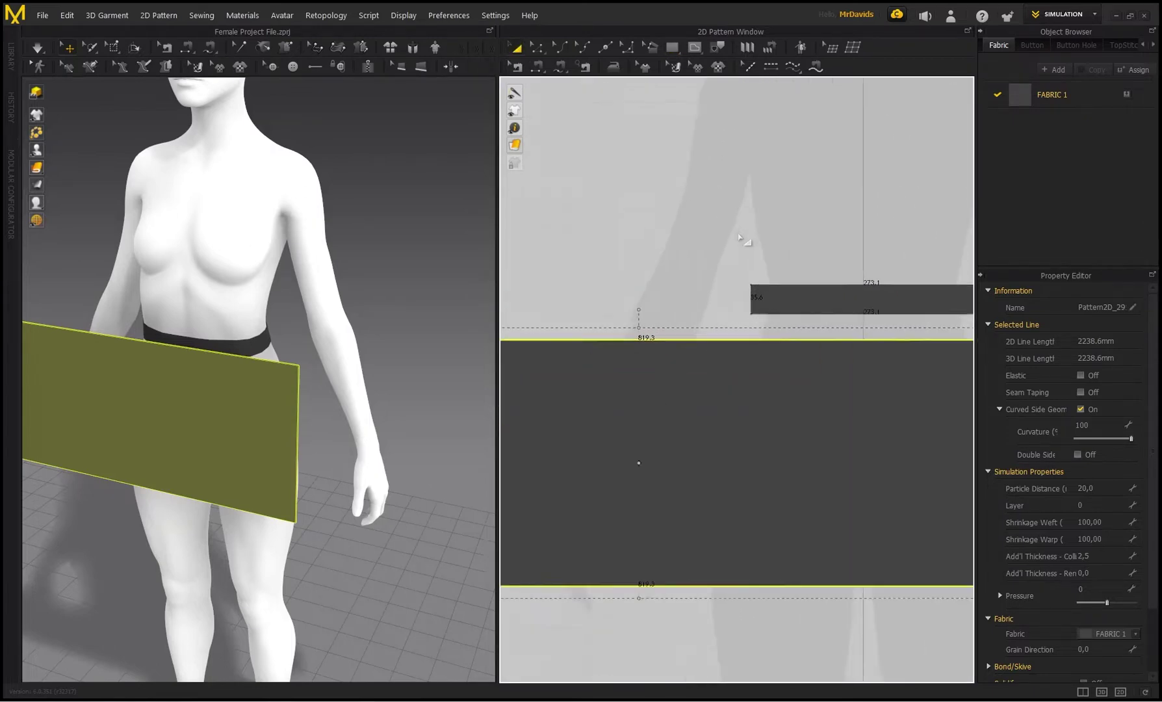
{"action": "scroll", "coordinate": [738, 241], "scroll_direction": "up", "scroll_amount": 2}
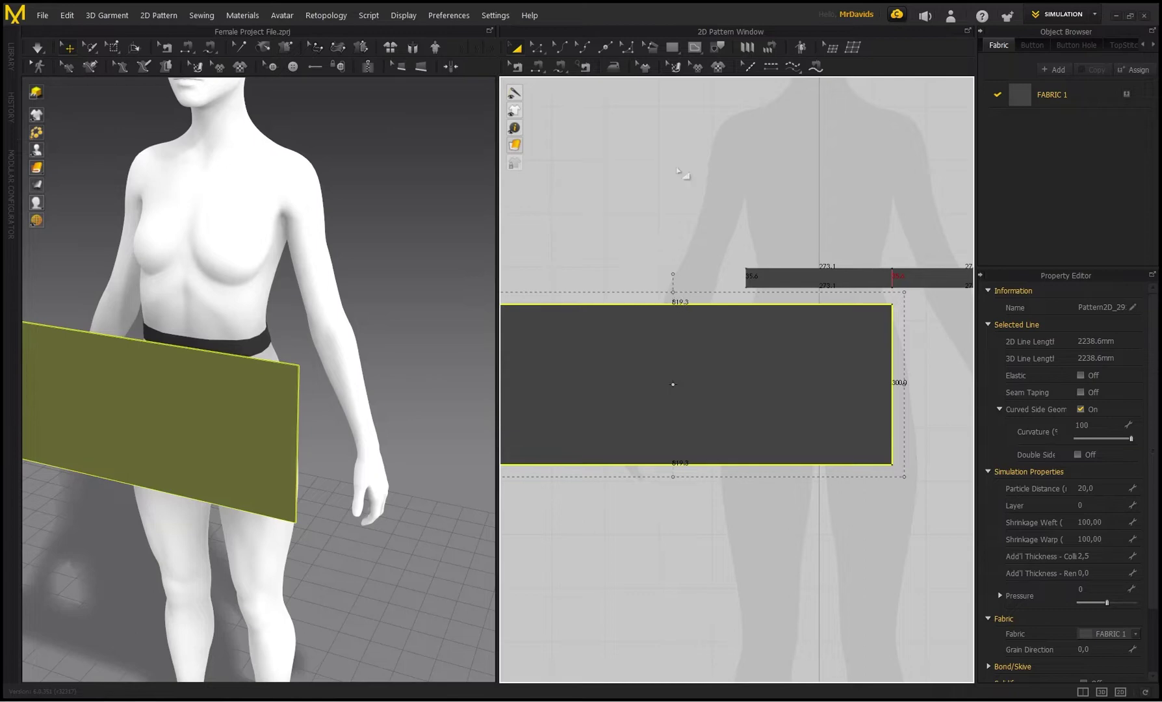
{"action": "left_click", "coordinate": [542, 50]}
{"action": "left_click", "coordinate": [604, 47]}
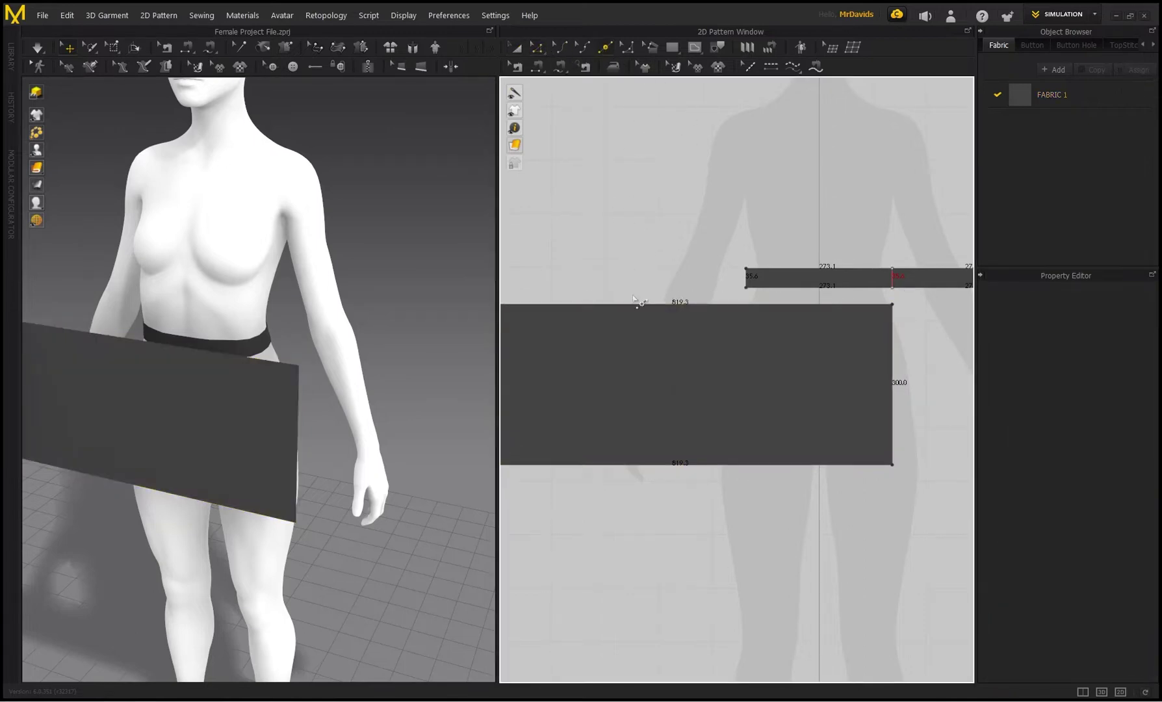
{"action": "right_click", "coordinate": [623, 304]}
{"action": "left_click", "coordinate": [507, 371]}
{"action": "left_click", "coordinate": [640, 390]}
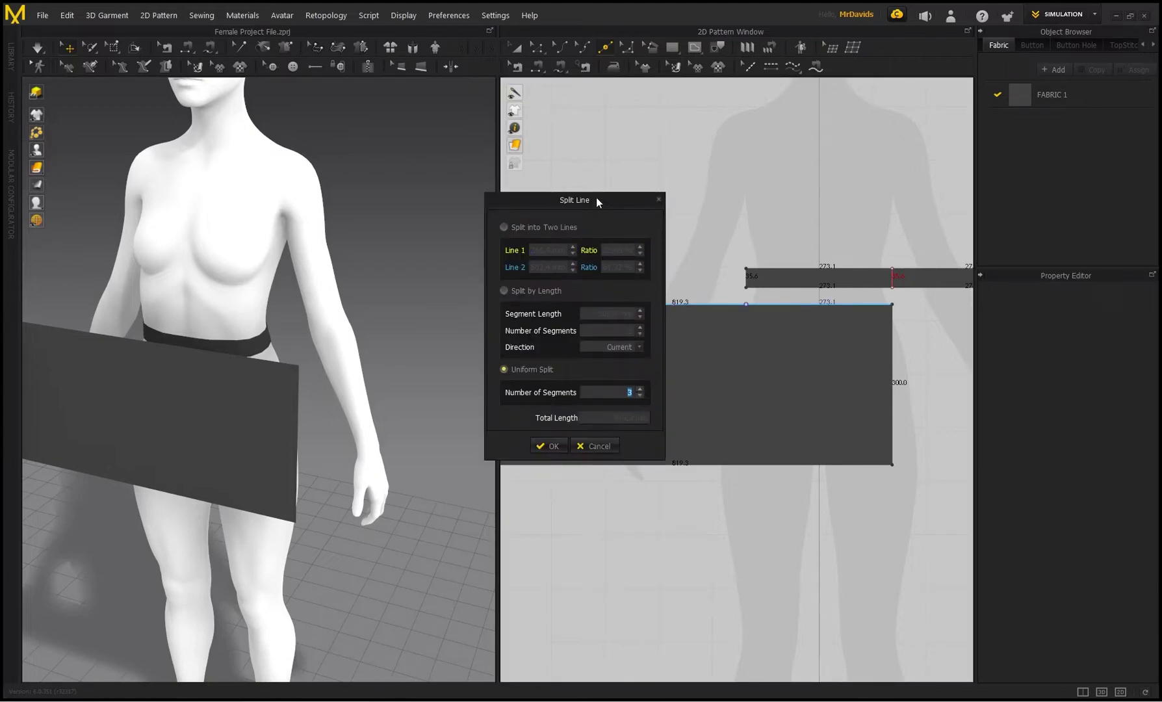
{"action": "left_click_drag", "start_coordinate": [597, 202], "coordinate": [575, 203]}
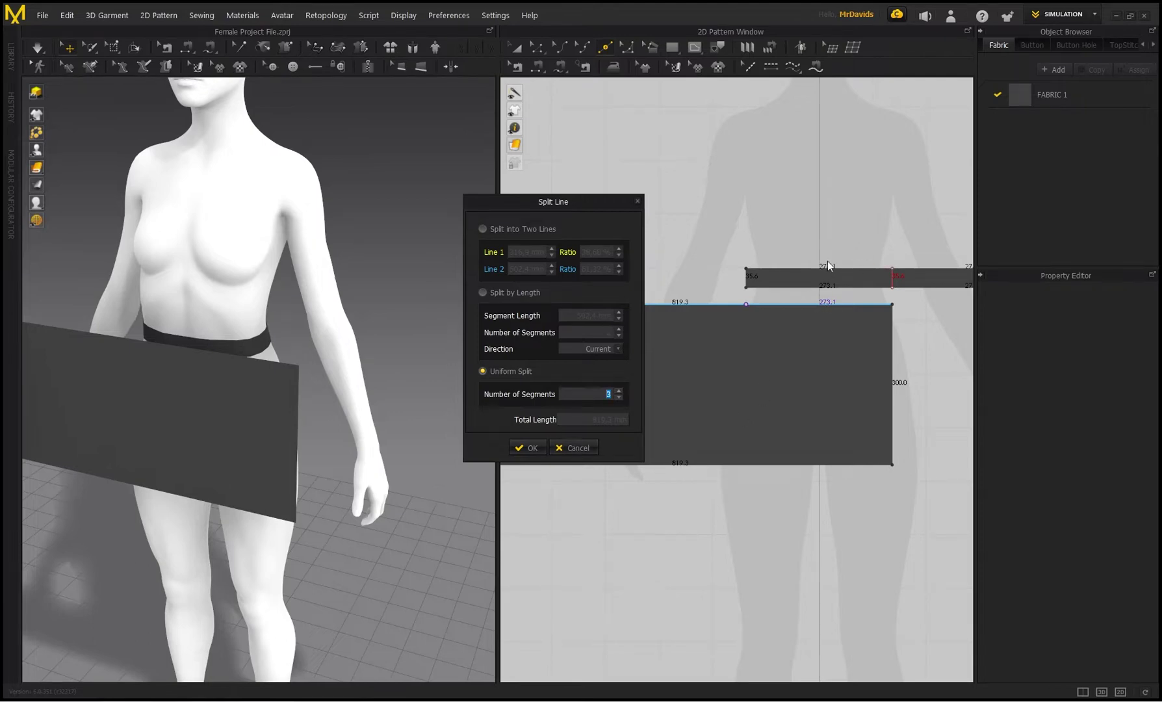
{"action": "left_click", "coordinate": [577, 447]}
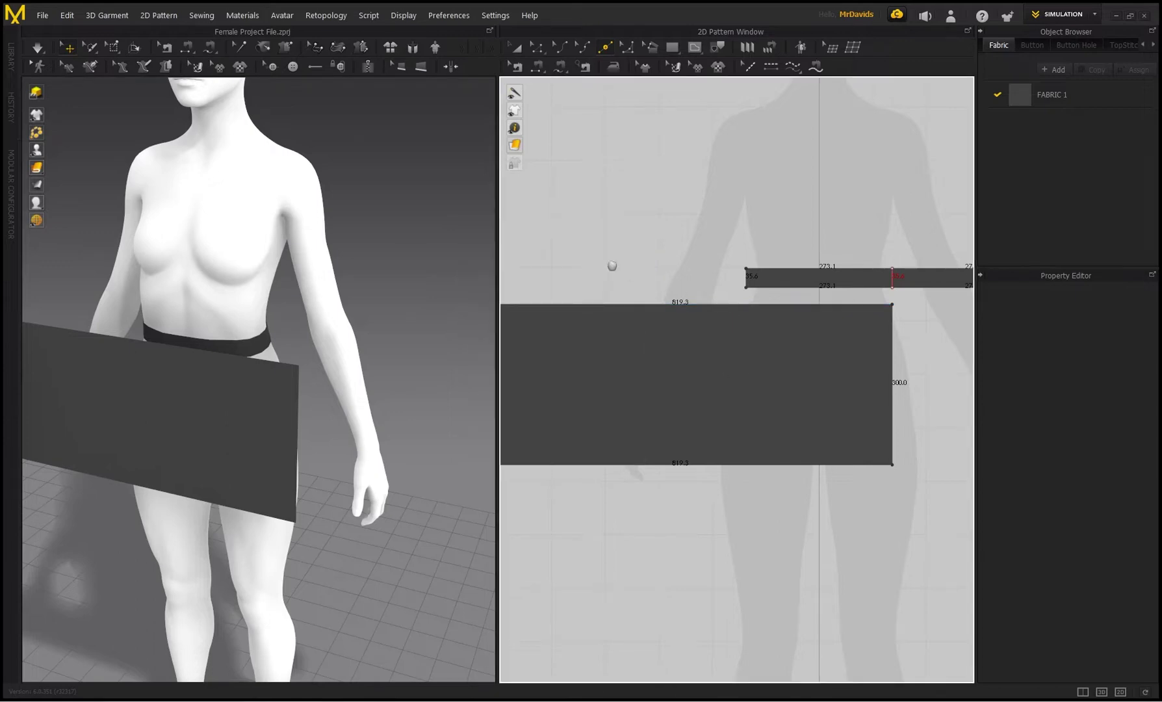
Step: Divide the rectangle with 30 evenly spaced vertical internal lines offset along the curve between its two side edges
{"action": "scroll", "coordinate": [630, 266], "scroll_direction": "down", "scroll_amount": 3}
{"action": "left_click", "coordinate": [537, 47]}
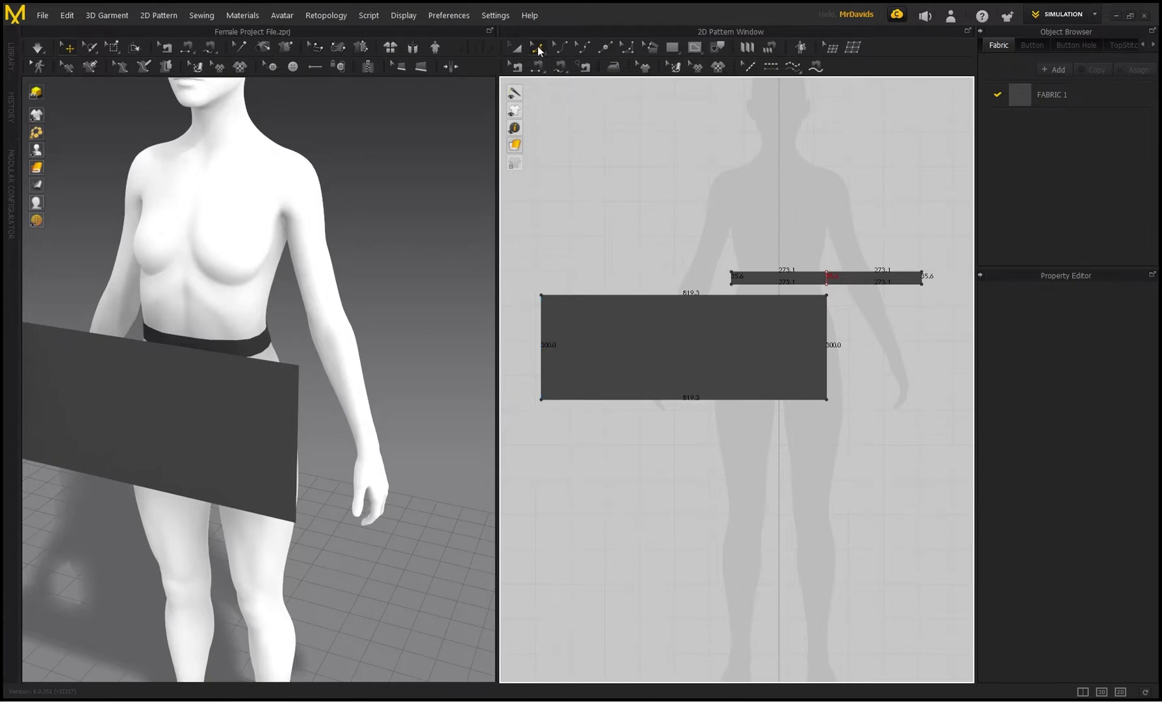
{"action": "left_click", "coordinate": [542, 331]}
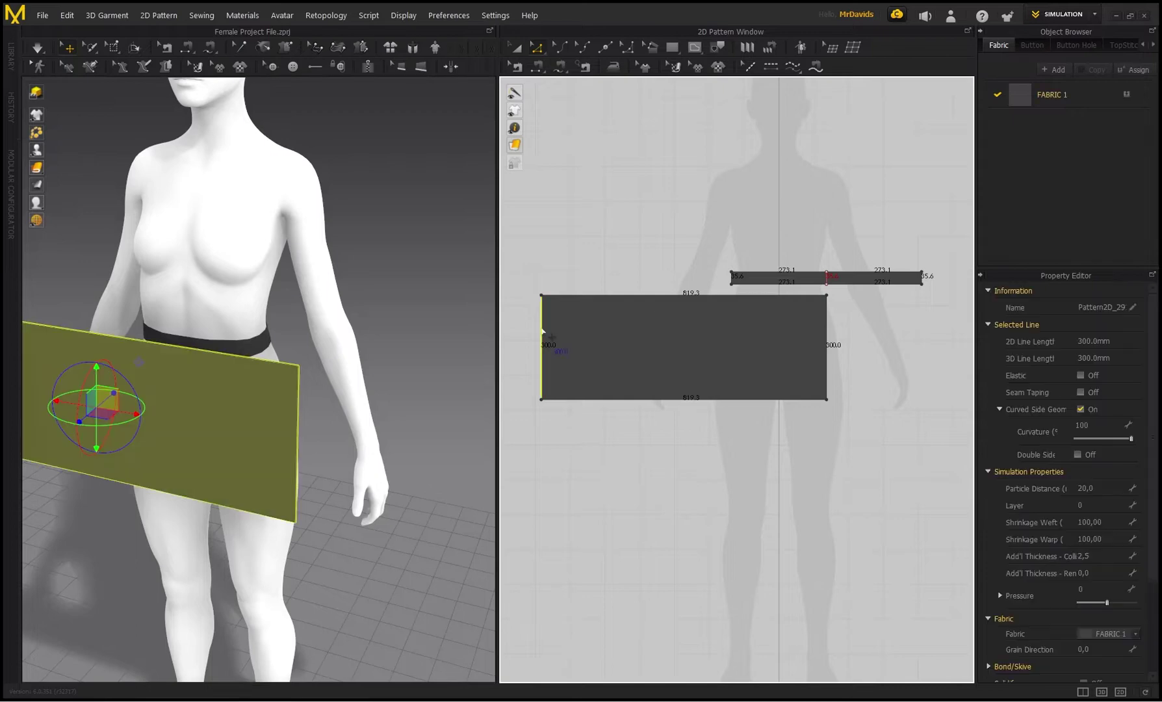
{"action": "left_click", "coordinate": [828, 333], "text": "shift"}
{"action": "right_click", "coordinate": [828, 331]}
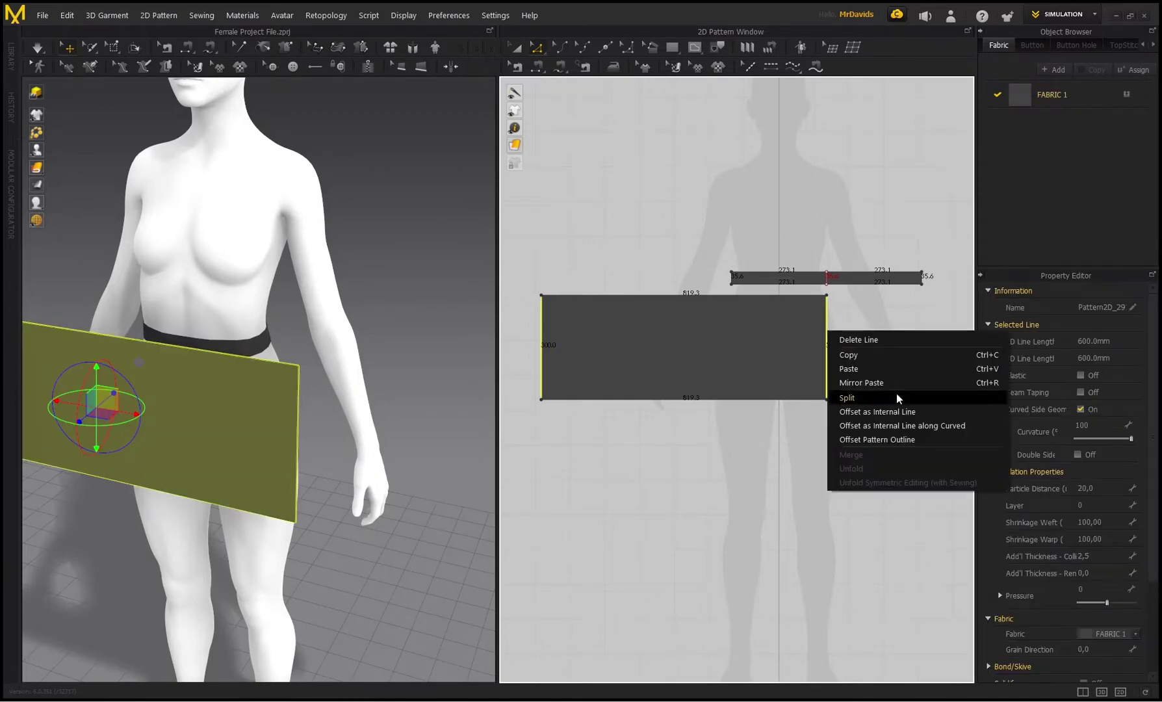
{"action": "left_click", "coordinate": [917, 427]}
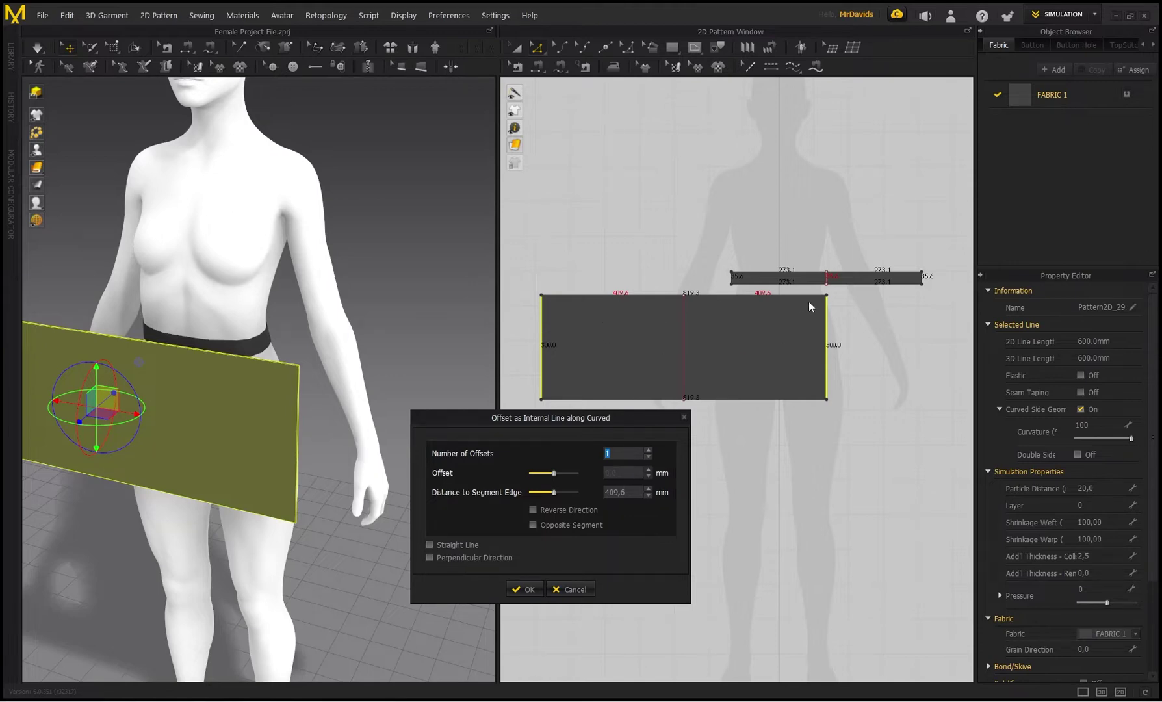
{"action": "left_click_drag", "start_coordinate": [533, 419], "coordinate": [488, 447]}
{"action": "left_click", "coordinate": [603, 479]}
{"action": "left_click", "coordinate": [603, 479]}
{"action": "left_click", "coordinate": [602, 478]}
{"action": "left_click", "coordinate": [603, 478]}
{"action": "left_click", "coordinate": [603, 478]}
{"action": "left_click", "coordinate": [603, 478]}
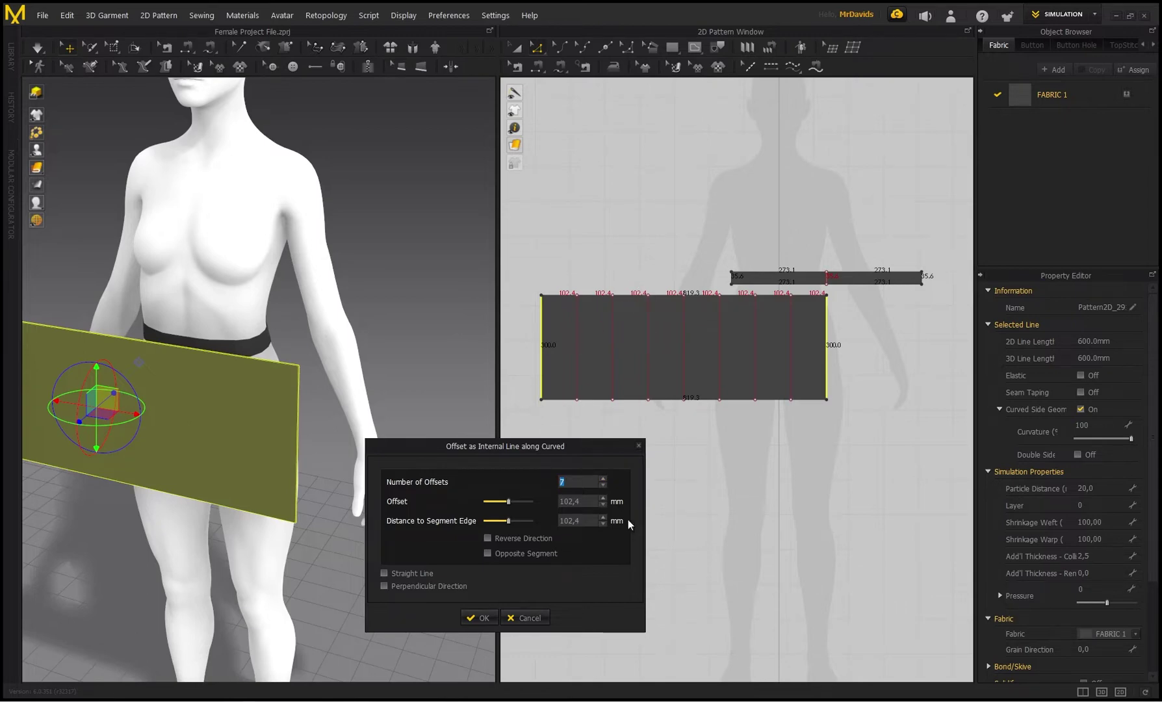
{"action": "left_click", "coordinate": [603, 479]}
{"action": "left_click", "coordinate": [602, 479]}
{"action": "left_click", "coordinate": [603, 479]}
{"action": "left_click", "coordinate": [603, 479]}
{"action": "left_click", "coordinate": [603, 479]}
{"action": "left_click", "coordinate": [603, 479]}
{"action": "left_click", "coordinate": [603, 479]}
{"action": "type", "text": "30"}
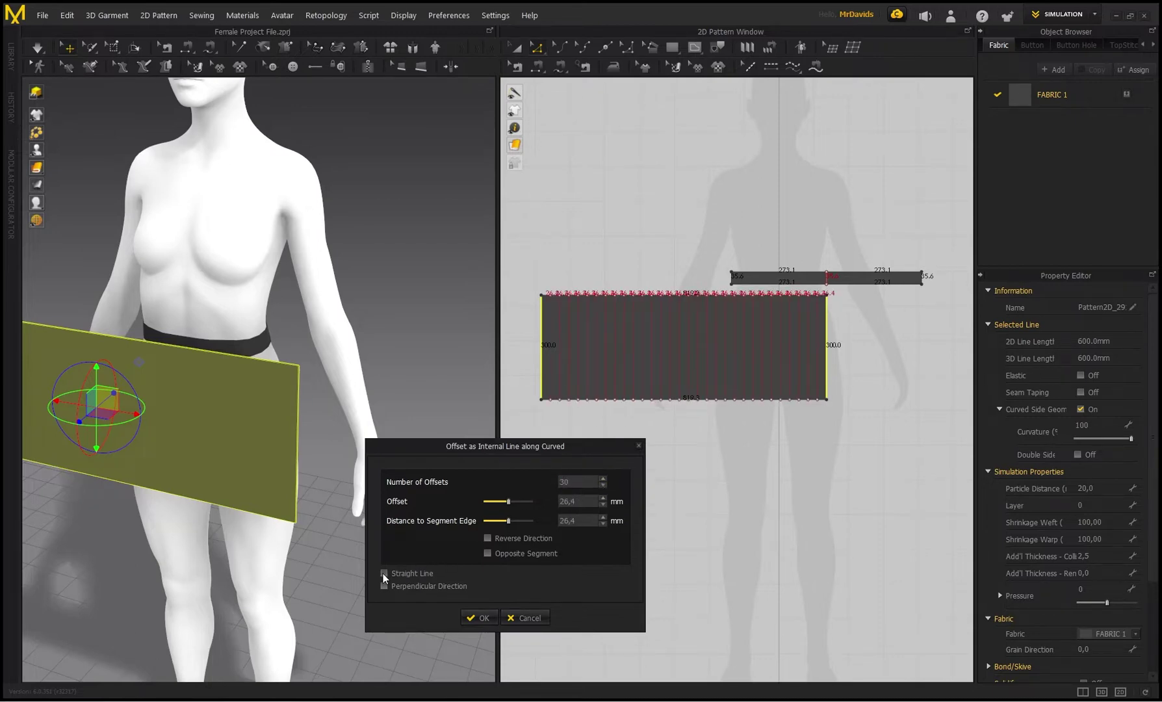
{"action": "left_click", "coordinate": [477, 617]}
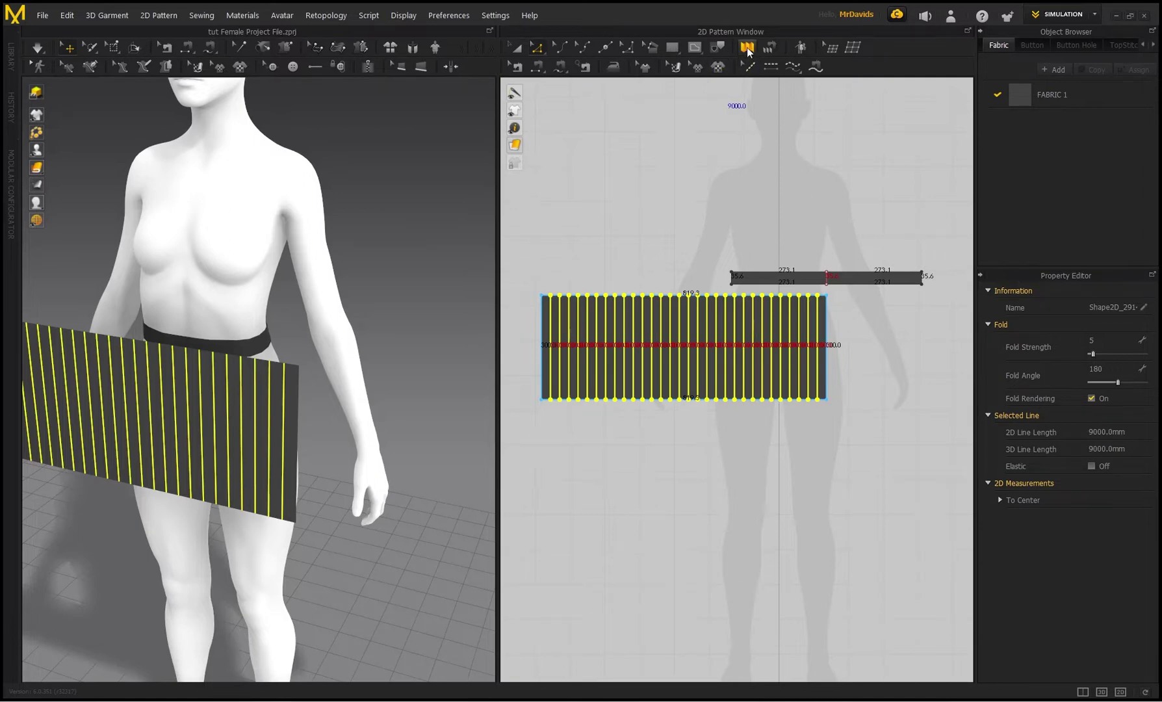
Step: Fold the whole lined panel into knife pleats with 3 internal lines per pleat and a 0 - 360 fold angle
{"action": "left_click", "coordinate": [747, 47]}
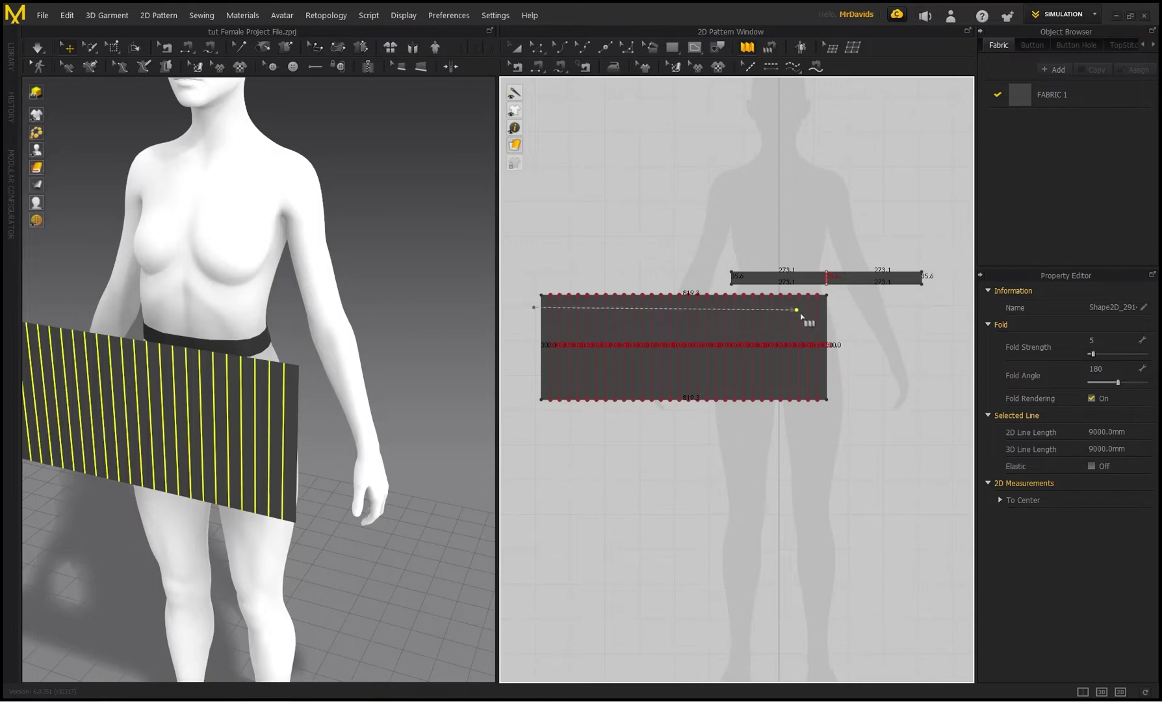
{"action": "left_click", "coordinate": [841, 306]}
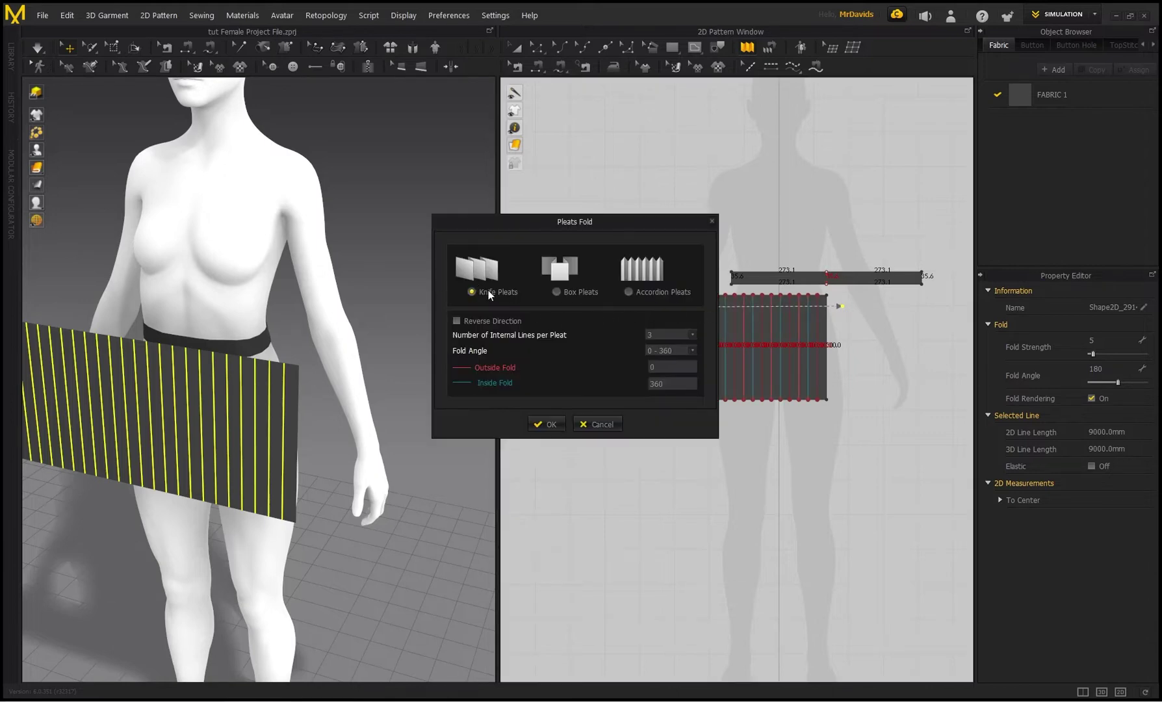
{"action": "left_click_drag", "start_coordinate": [526, 225], "coordinate": [397, 306]}
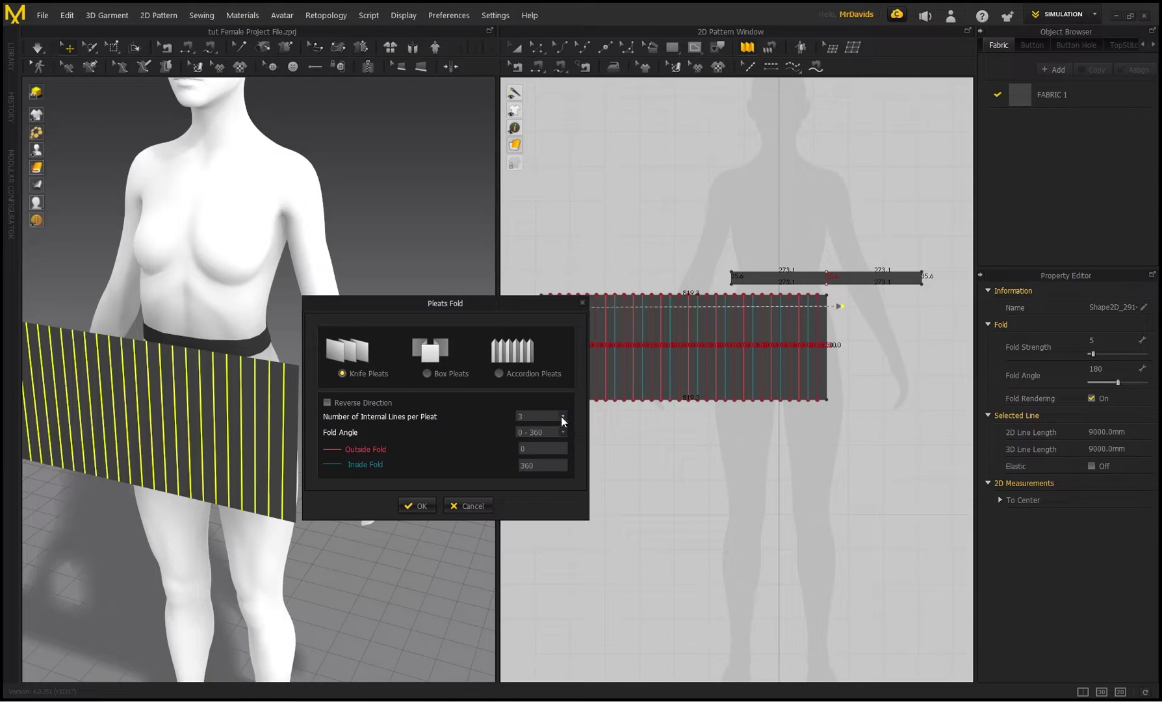
{"action": "left_click_drag", "start_coordinate": [436, 304], "coordinate": [362, 365]}
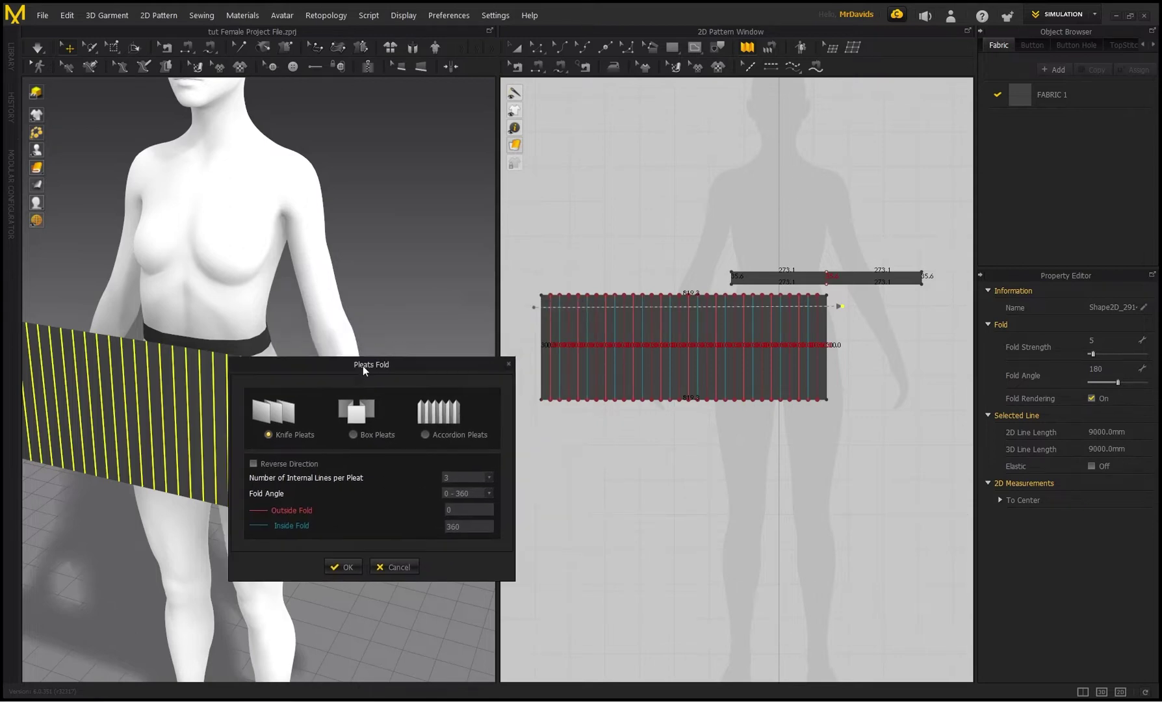
{"action": "left_click", "coordinate": [345, 567]}
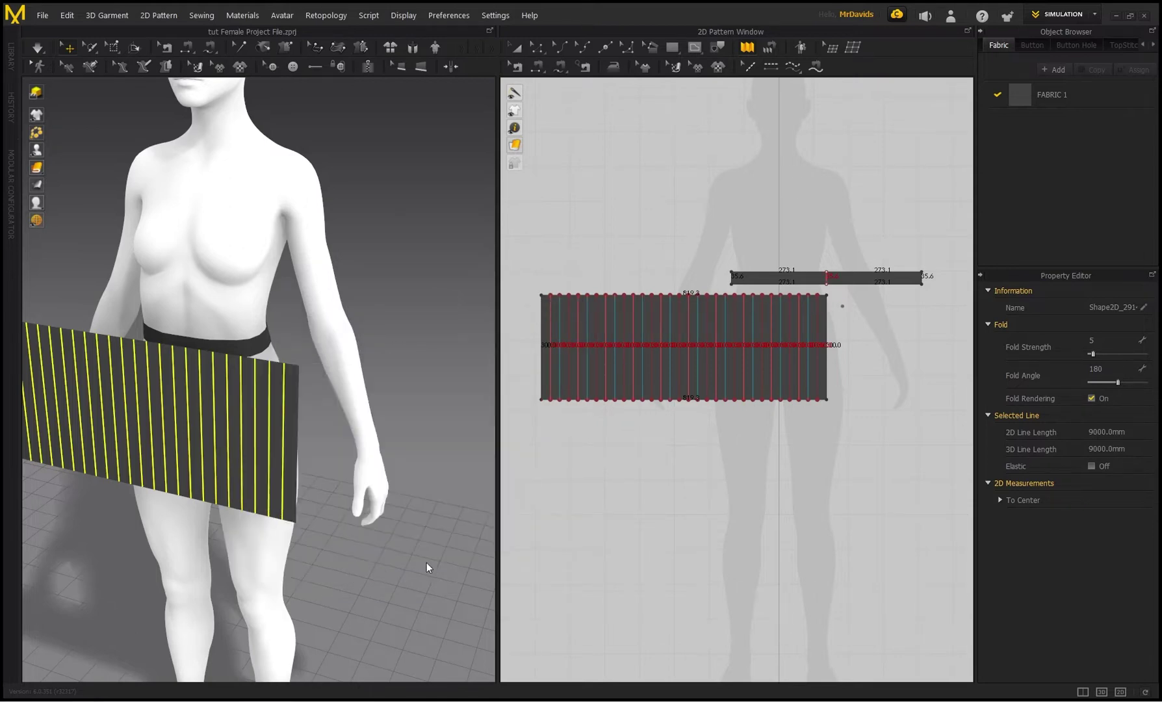
Step: Free-sew the pleated panel's upper edge to the lower edge of the waist strip's half above it
{"action": "left_click", "coordinate": [537, 67]}
{"action": "scroll", "coordinate": [562, 293], "scroll_direction": "up", "scroll_amount": 2}
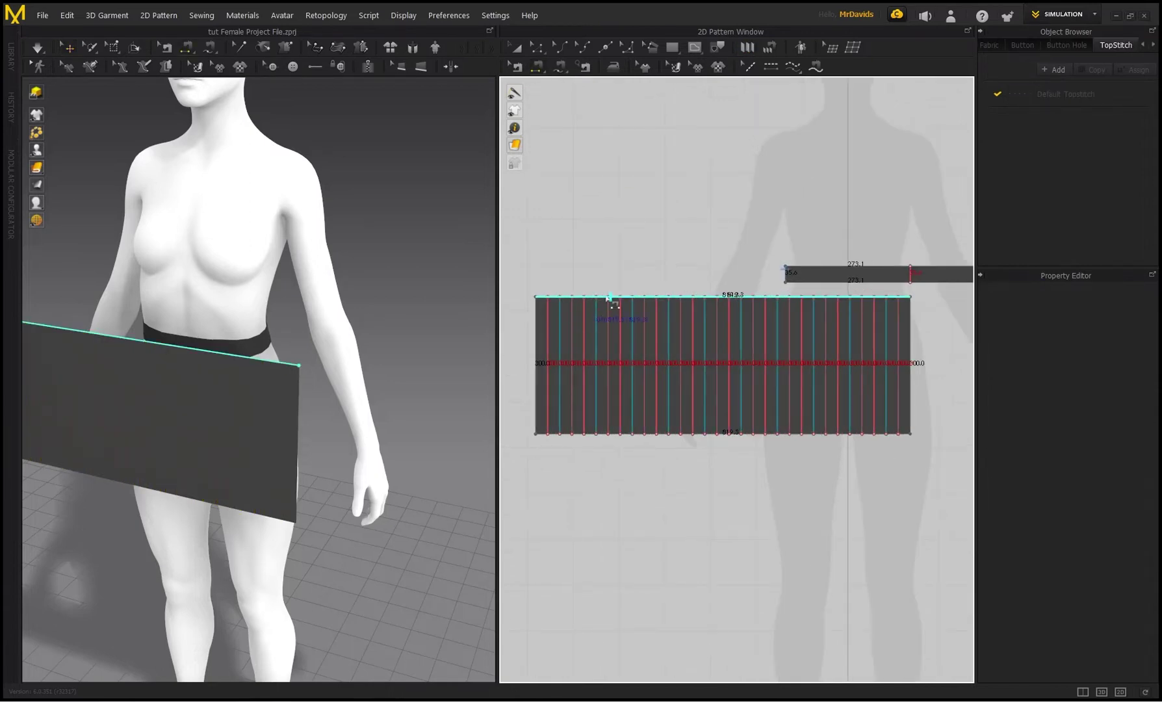
{"action": "left_click", "coordinate": [805, 282]}
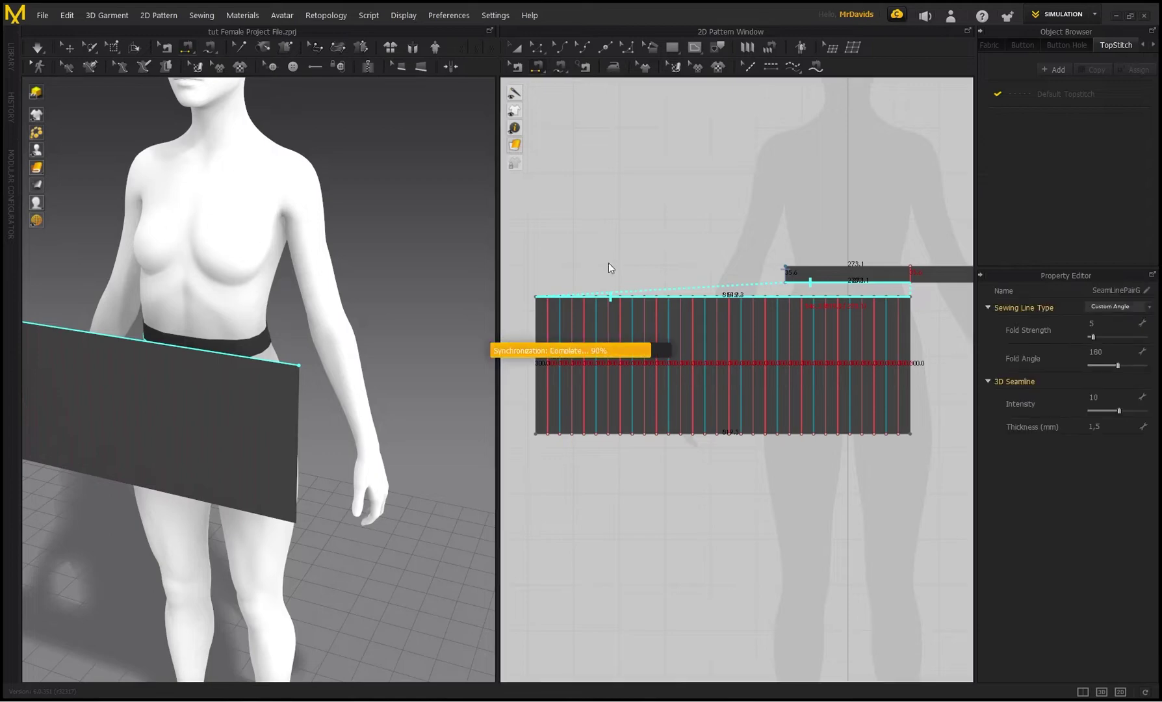
Step: Simulate the pleated panel and tug its fabric so the pleats hang neatly from the waistband around the avatar's hip
{"action": "scroll", "coordinate": [293, 271], "scroll_direction": "down", "scroll_amount": 3}
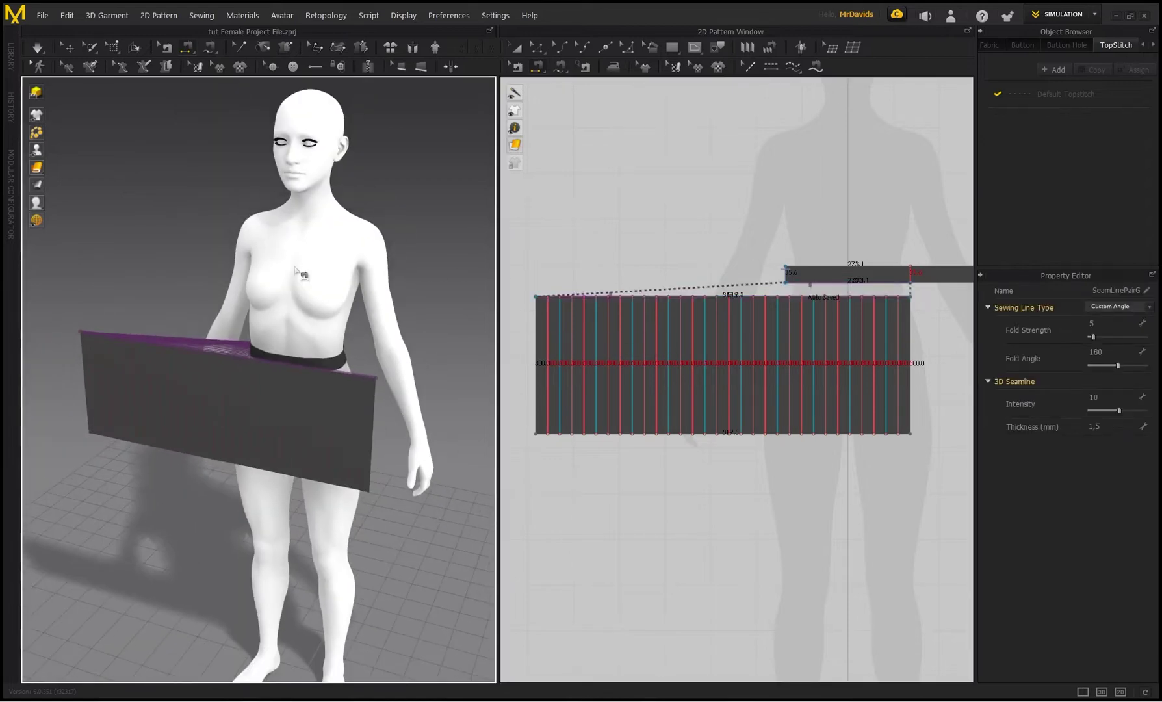
{"action": "right_click_drag", "start_coordinate": [245, 261], "coordinate": [245, 355]}
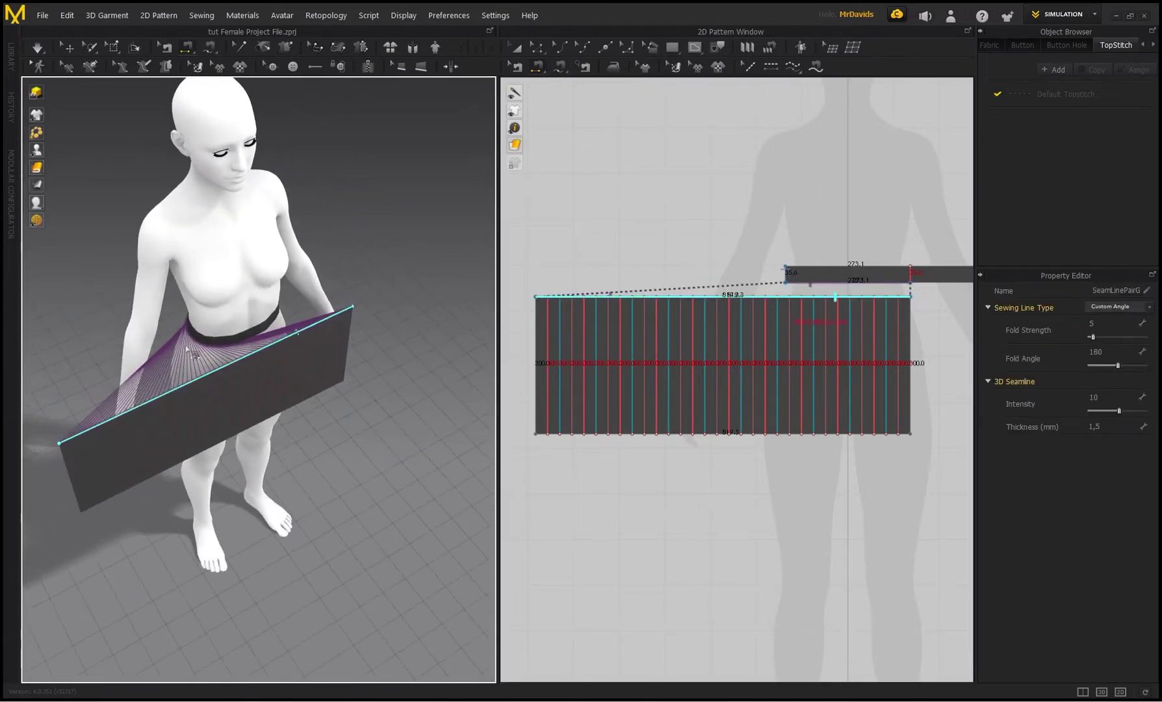
{"action": "key", "text": "q"}
{"action": "left_click", "coordinate": [222, 410]}
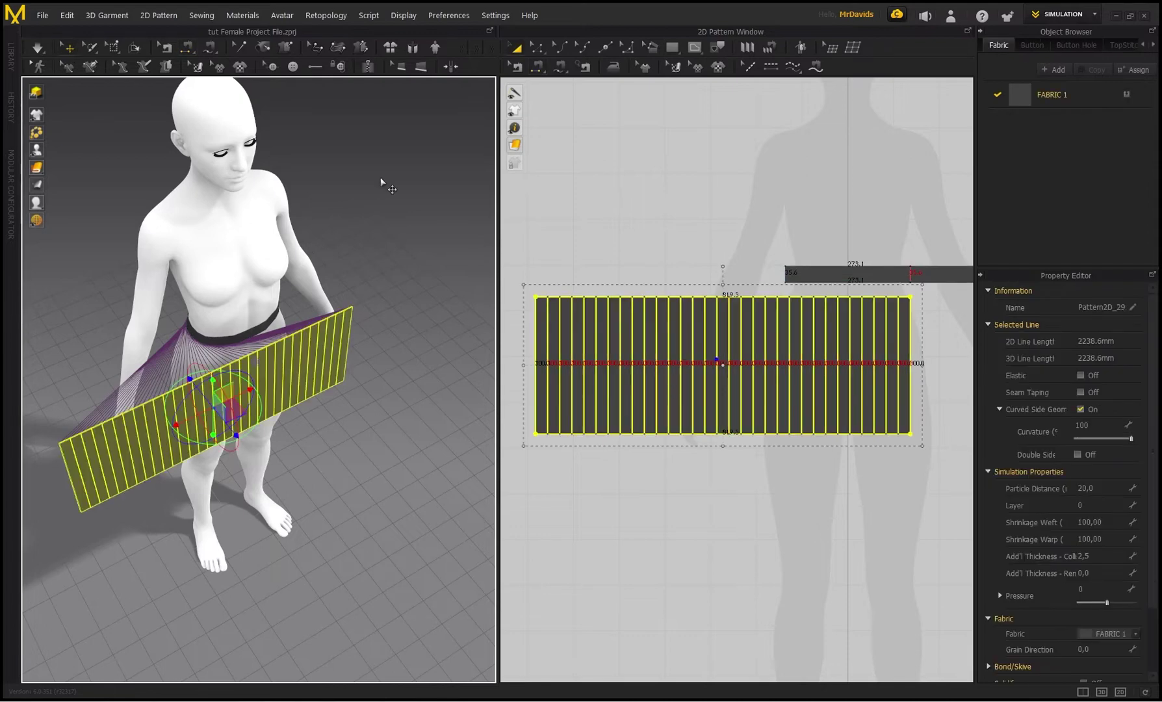
{"action": "left_click", "coordinate": [352, 288]}
{"action": "key", "text": "space"}
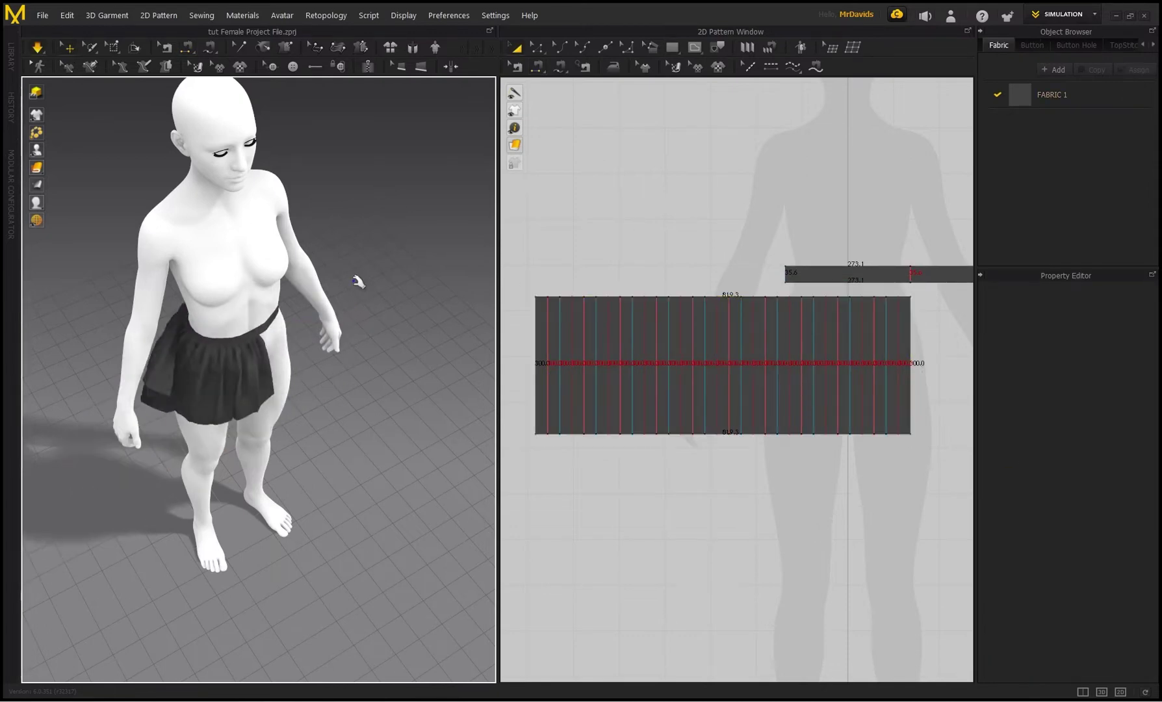
{"action": "scroll", "coordinate": [329, 247], "scroll_direction": "up", "scroll_amount": 3}
{"action": "right_click_drag", "start_coordinate": [330, 262], "coordinate": [233, 337]}
{"action": "left_click", "coordinate": [209, 400]}
{"action": "left_click_drag", "start_coordinate": [275, 414], "coordinate": [291, 415]}
{"action": "right_click_drag", "start_coordinate": [344, 250], "coordinate": [263, 242]}
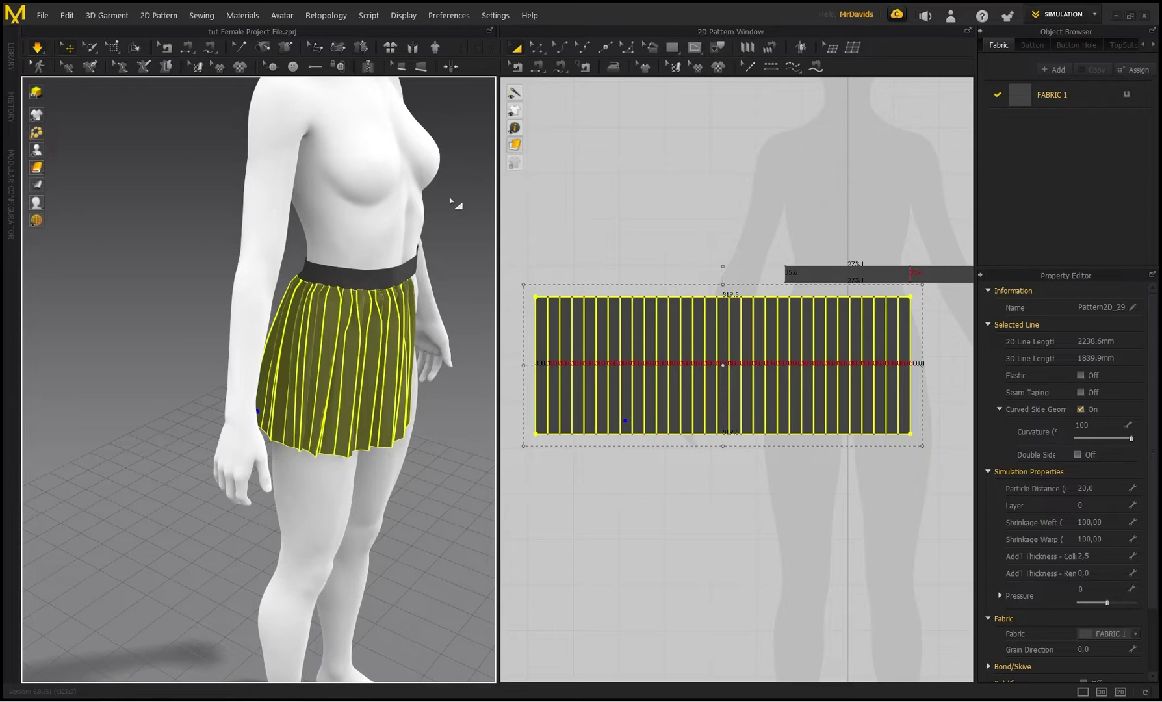
{"action": "middle_click_drag", "start_coordinate": [406, 224], "coordinate": [287, 213]}
{"action": "left_click", "coordinate": [406, 226]}
{"action": "right_click_drag", "start_coordinate": [406, 227], "coordinate": [345, 231]}
{"action": "left_click", "coordinate": [199, 395]}
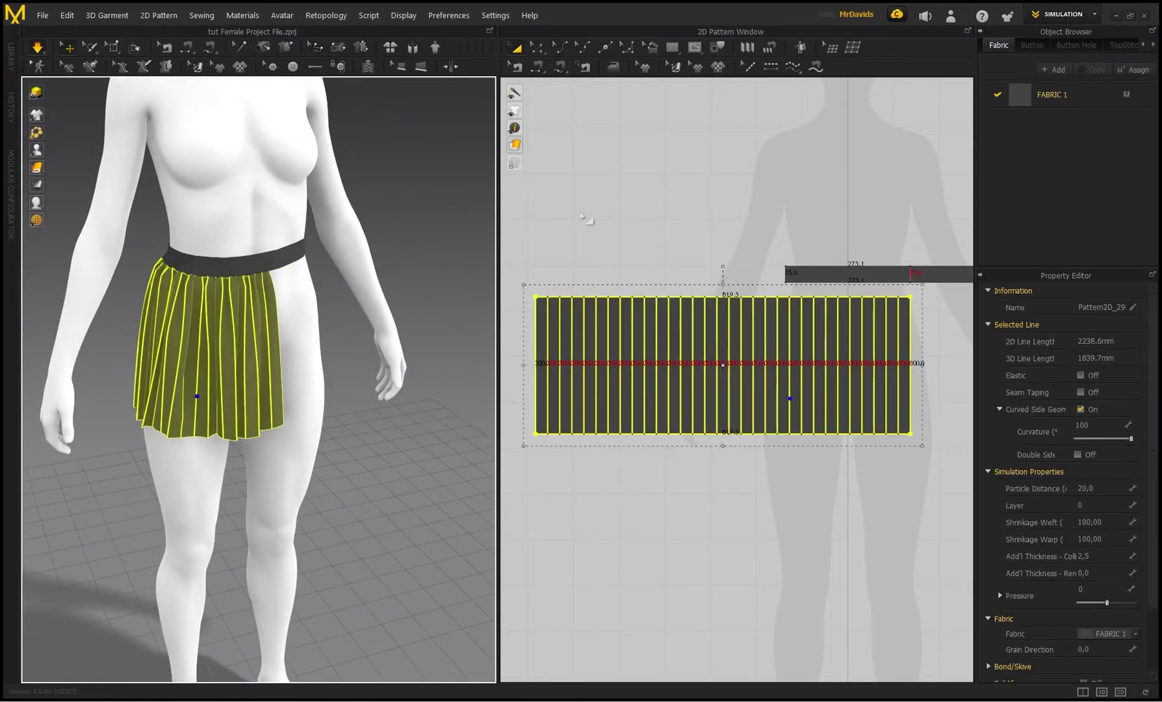
{"action": "left_click", "coordinate": [770, 48]}
{"action": "scroll", "coordinate": [204, 245], "scroll_direction": "up", "scroll_amount": 5}
{"action": "scroll", "coordinate": [204, 246], "scroll_direction": "up", "scroll_amount": 2}
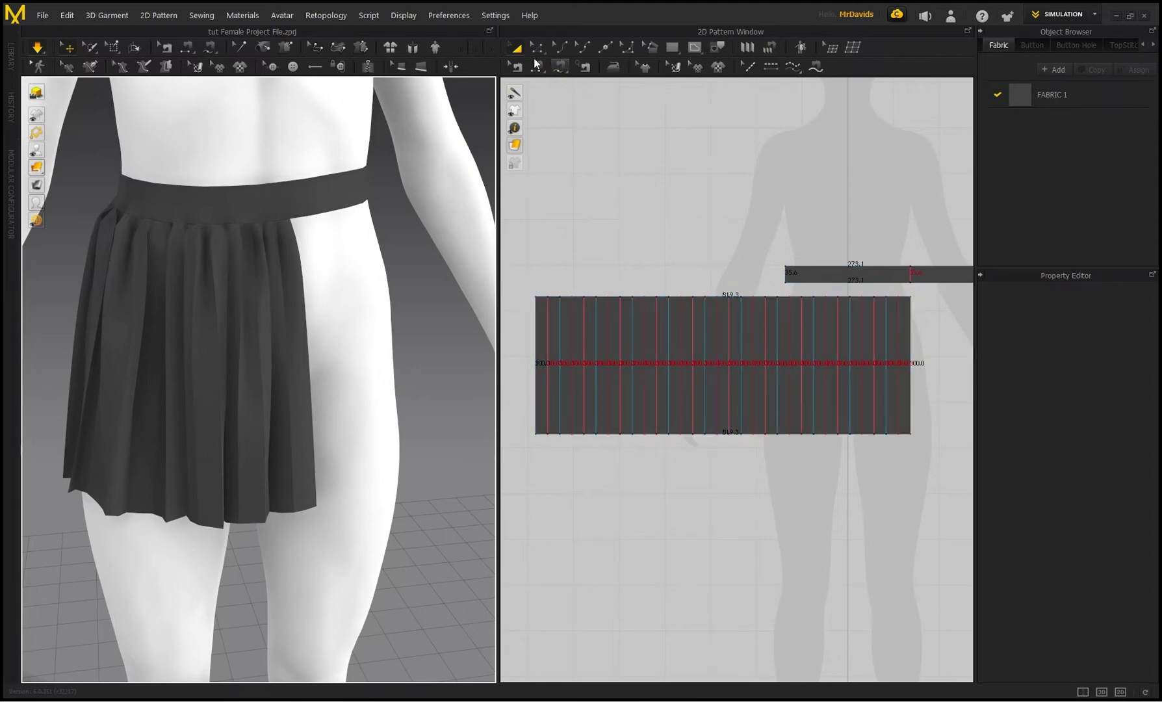
{"action": "left_click", "coordinate": [515, 66]}
{"action": "left_click", "coordinate": [806, 282]}
{"action": "scroll", "coordinate": [394, 260], "scroll_direction": "down", "scroll_amount": 2}
{"action": "middle_click_drag", "start_coordinate": [662, 215], "coordinate": [587, 213]}
{"action": "scroll", "coordinate": [587, 214], "scroll_direction": "down", "scroll_amount": 2}
{"action": "right_click_drag", "start_coordinate": [345, 243], "coordinate": [293, 340]}
Step: Paste a copy of the pleated panel beside the original, under the other half of the waist strip
{"action": "left_click", "coordinate": [515, 48]}
{"action": "scroll", "coordinate": [620, 312], "scroll_direction": "up", "scroll_amount": 4}
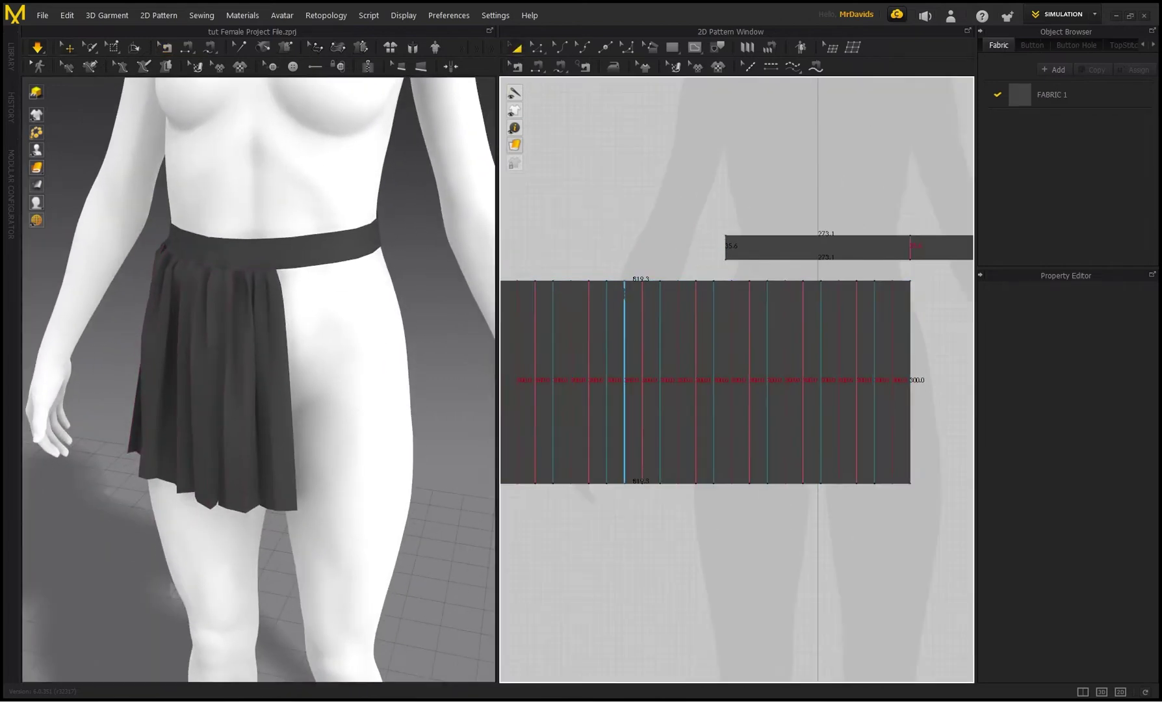
{"action": "scroll", "coordinate": [620, 312], "scroll_direction": "down", "scroll_amount": 2}
{"action": "left_click", "coordinate": [620, 312]}
{"action": "left_click", "coordinate": [608, 303]}
{"action": "scroll", "coordinate": [611, 303], "scroll_direction": "down", "scroll_amount": 2}
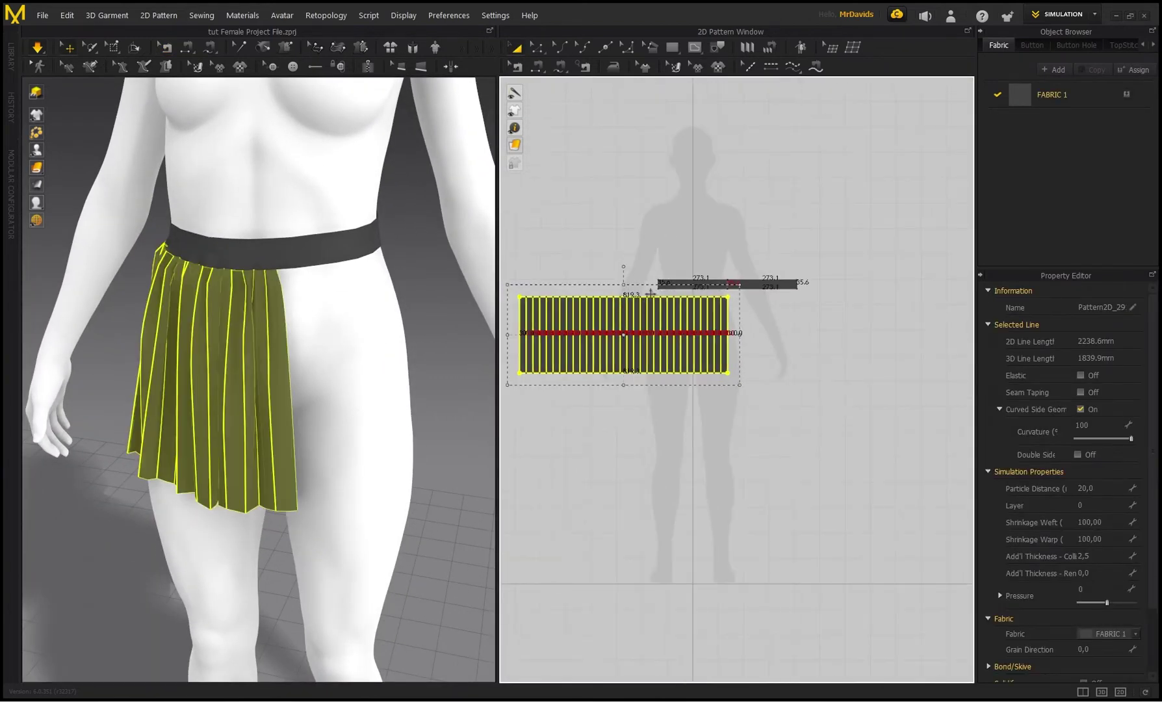
{"action": "key", "text": "ctrl+v"}
{"action": "left_click", "coordinate": [787, 313]}
{"action": "scroll", "coordinate": [773, 307], "scroll_direction": "up", "scroll_amount": 3}
{"action": "key", "text": "b"}
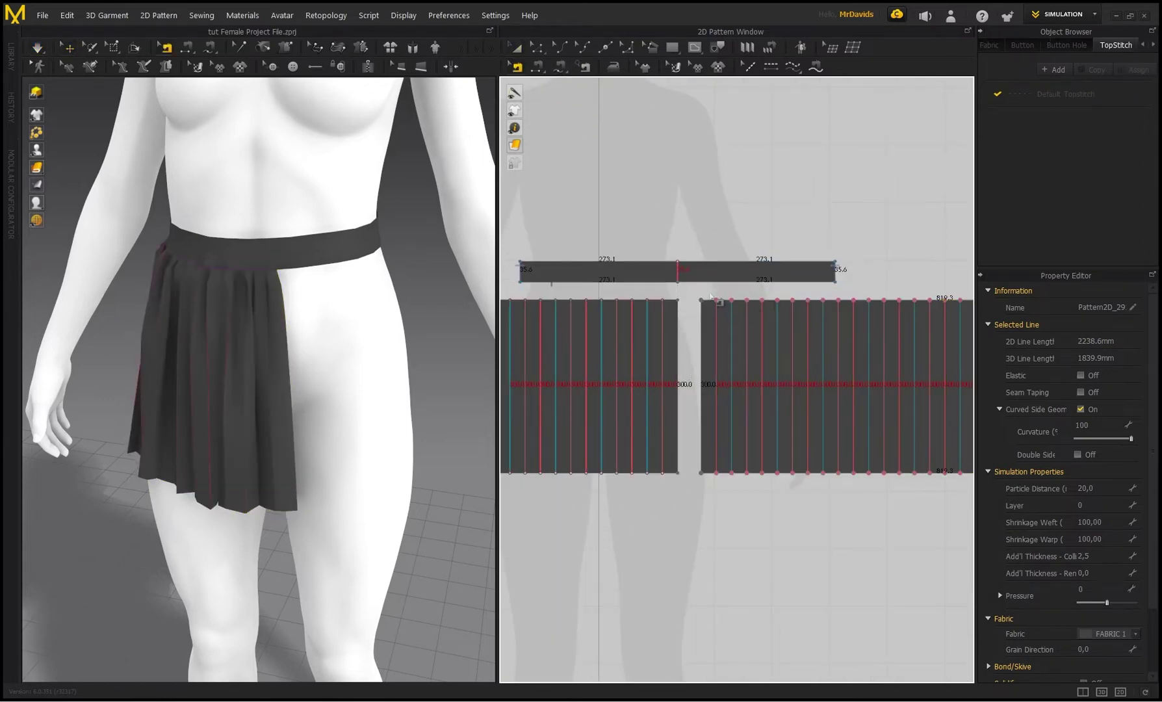
{"action": "scroll", "coordinate": [747, 267], "scroll_direction": "up", "scroll_amount": 3}
{"action": "scroll", "coordinate": [700, 281], "scroll_direction": "down", "scroll_amount": 5}
{"action": "left_click", "coordinate": [537, 67]}
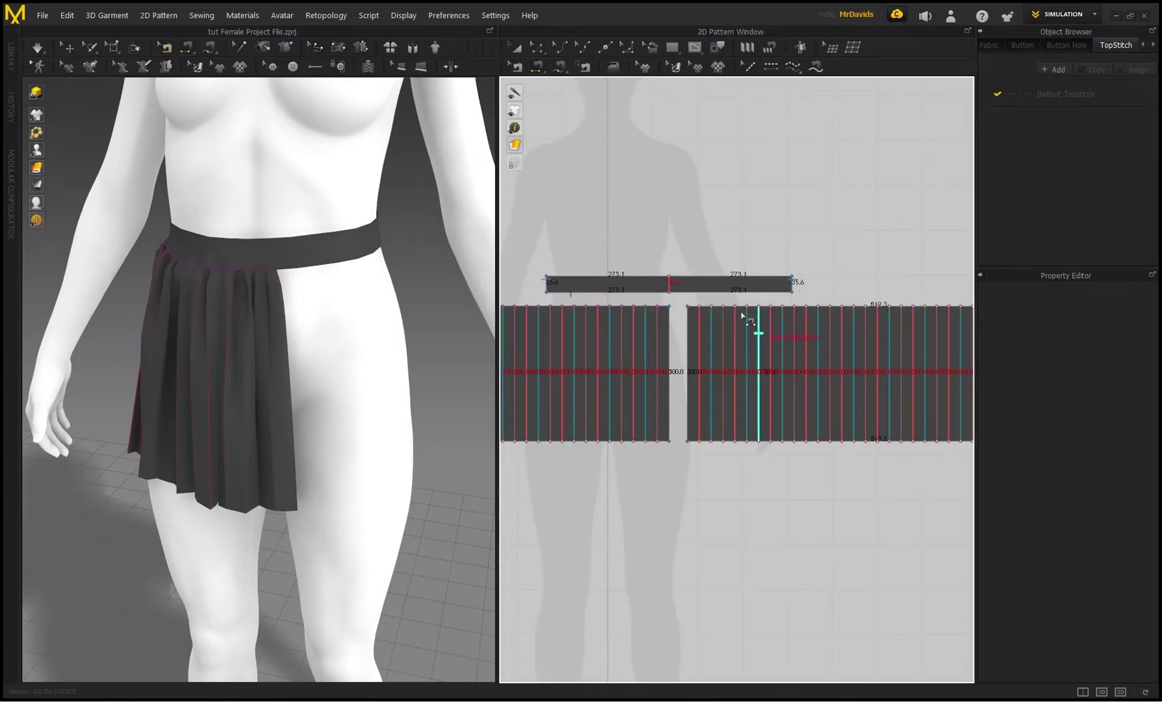
{"action": "left_click", "coordinate": [766, 308]}
{"action": "scroll", "coordinate": [864, 258], "scroll_direction": "down", "scroll_amount": 2}
{"action": "middle_click_drag", "start_coordinate": [864, 258], "coordinate": [758, 253]}
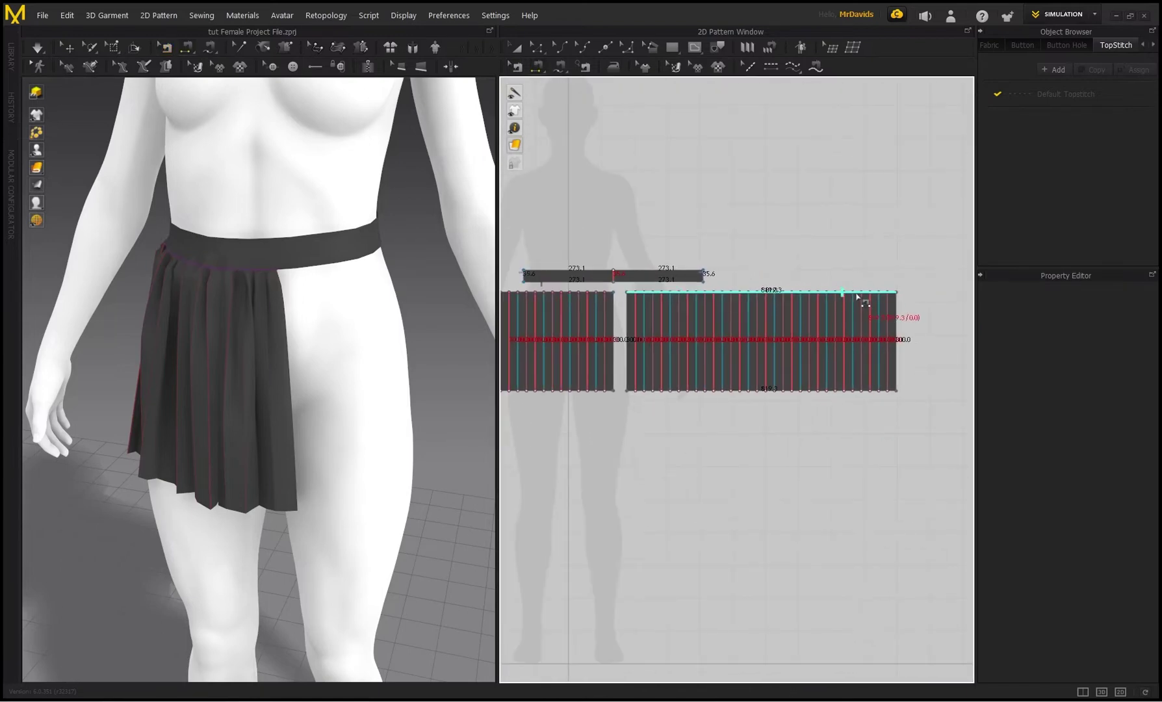
{"action": "scroll", "coordinate": [389, 232], "scroll_direction": "down", "scroll_amount": 5}
{"action": "scroll", "coordinate": [370, 231], "scroll_direction": "down", "scroll_amount": 3}
{"action": "middle_click_drag", "start_coordinate": [389, 266], "coordinate": [328, 254]}
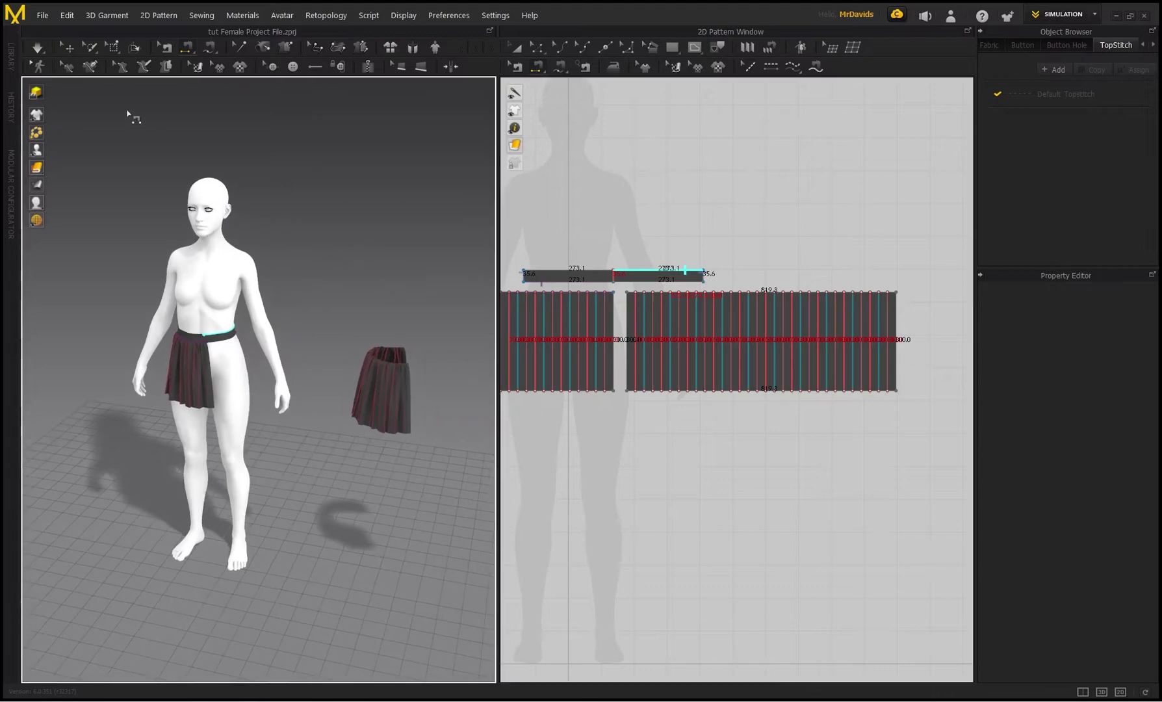
Step: Move the copied pleated panel sideways in 3D until it sits under the waistband's open half
{"action": "left_click", "coordinate": [67, 47]}
{"action": "left_click", "coordinate": [386, 383]}
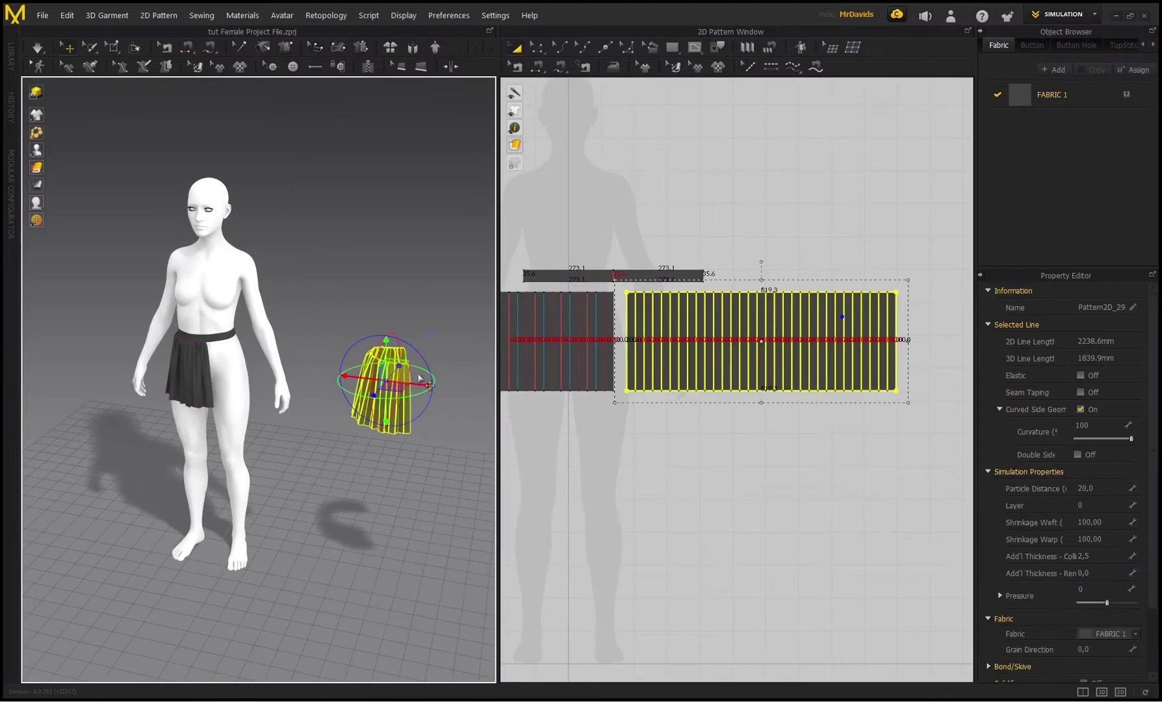
{"action": "left_click", "coordinate": [406, 348]}
{"action": "left_click", "coordinate": [394, 388]}
{"action": "left_click", "coordinate": [401, 384]}
{"action": "left_click", "coordinate": [393, 377]}
{"action": "left_click_drag", "start_coordinate": [422, 379], "coordinate": [306, 365]}
{"action": "scroll", "coordinate": [286, 367], "scroll_direction": "up", "scroll_amount": 3}
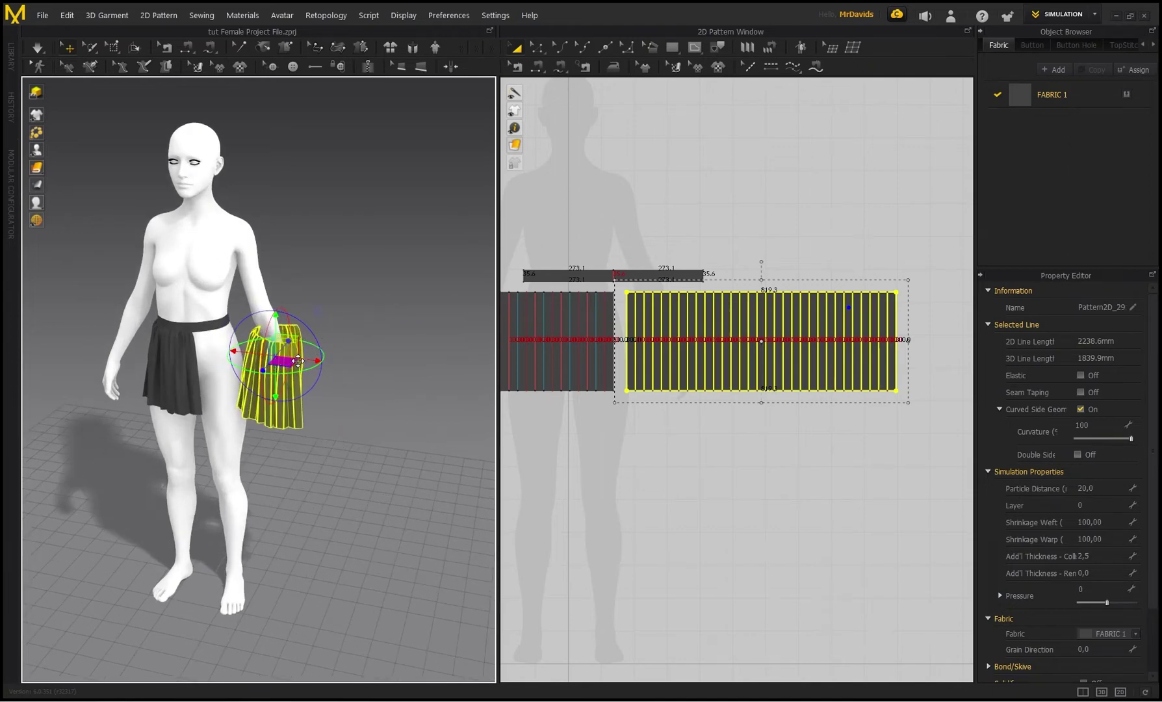
{"action": "left_click_drag", "start_coordinate": [311, 360], "coordinate": [269, 356]}
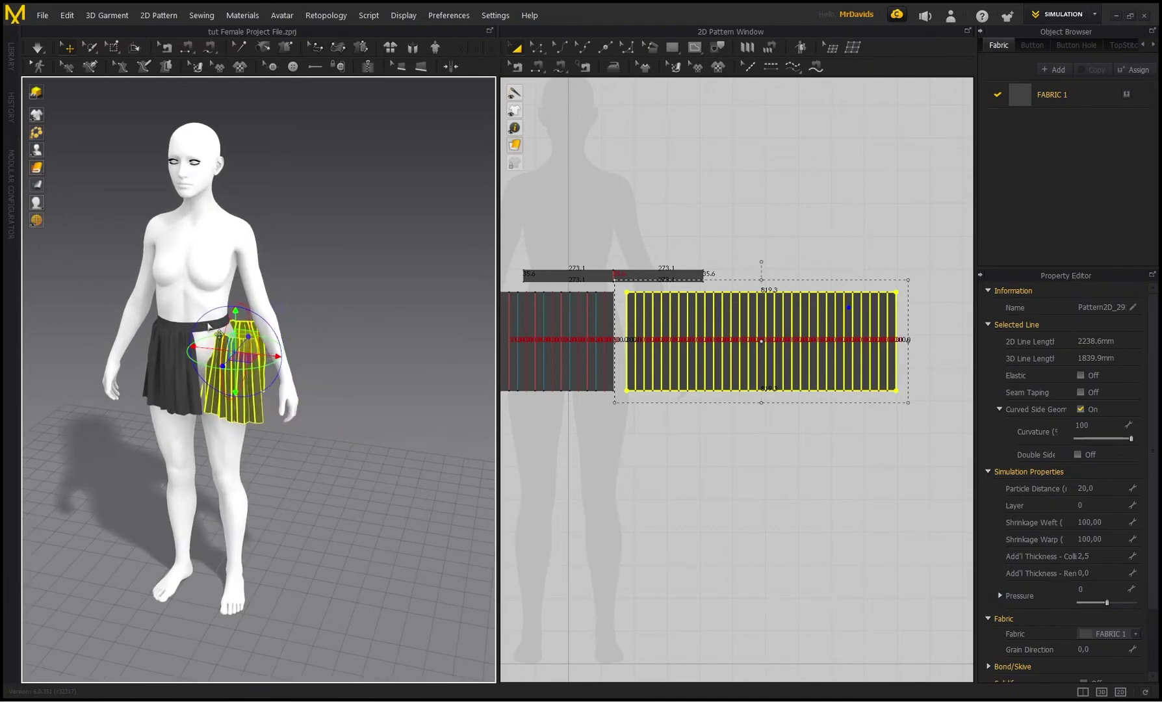
Step: Push the copied panel back toward the avatar so it wraps around the uncovered hip below the waistband
{"action": "scroll", "coordinate": [347, 353], "scroll_direction": "up", "scroll_amount": 5}
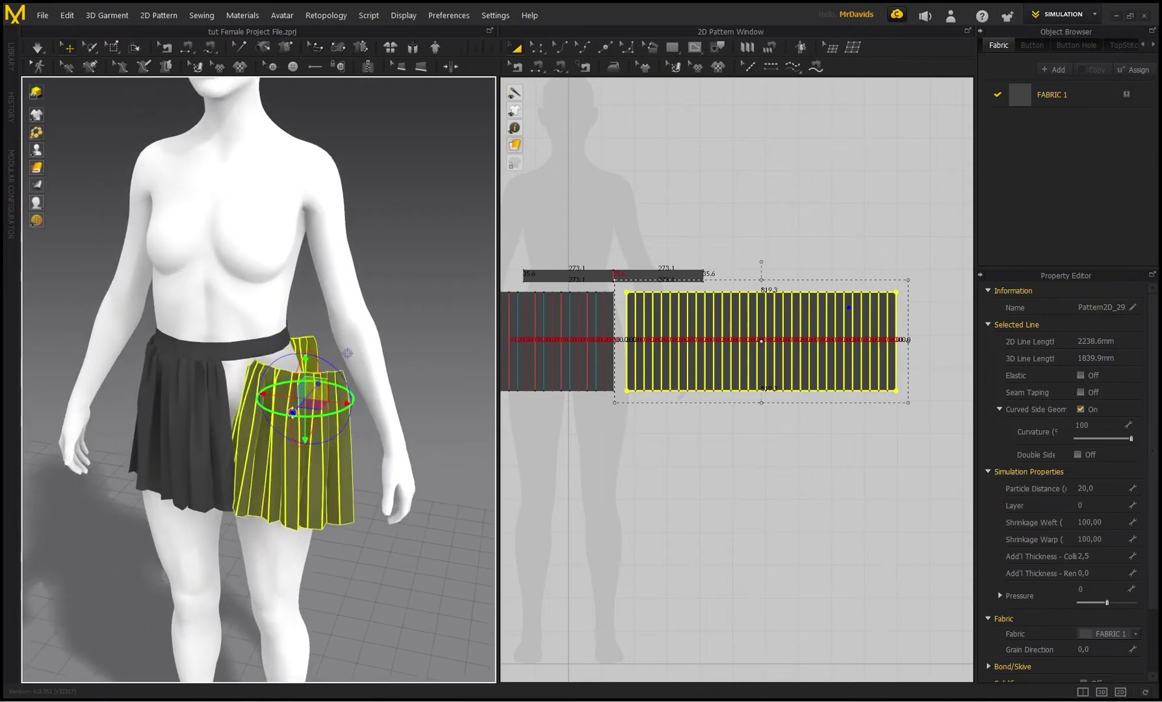
{"action": "left_click_drag", "start_coordinate": [325, 392], "coordinate": [339, 390]}
{"action": "right_click_drag", "start_coordinate": [339, 390], "coordinate": [312, 409]}
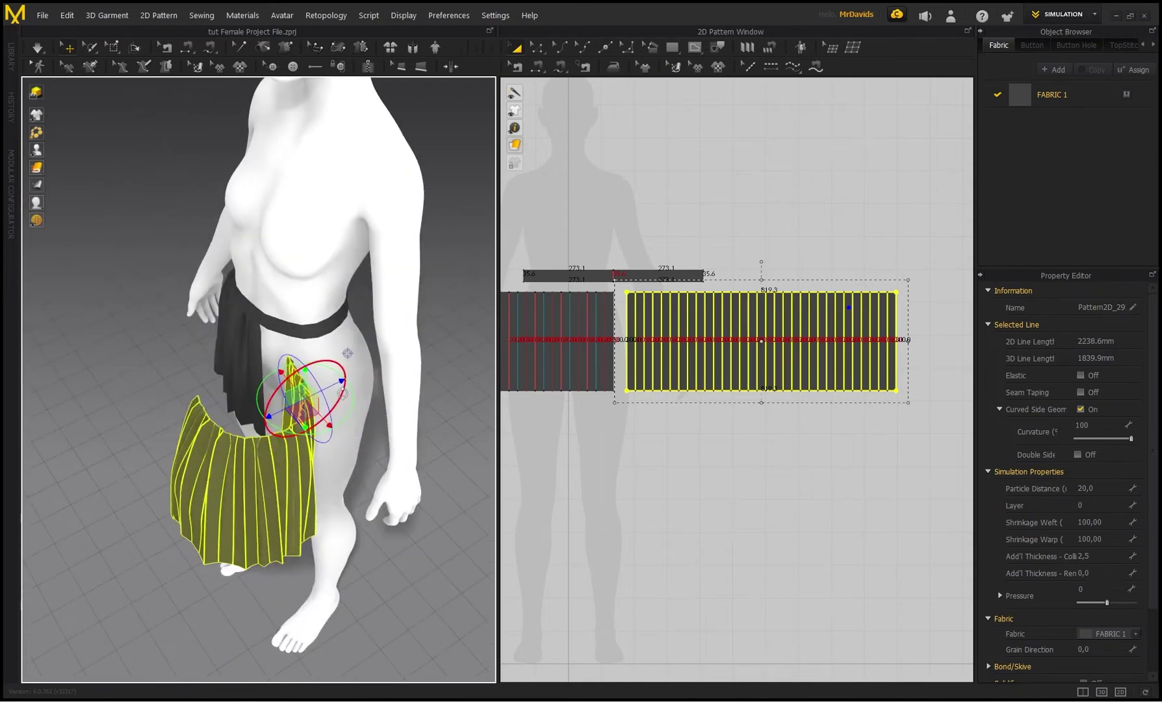
{"action": "left_click_drag", "start_coordinate": [332, 390], "coordinate": [388, 354]}
Step: Free-sew the copied panel's upper edge to the waistband's open lower edge in 3D, and start the simulation
{"action": "mouse_move", "coordinate": [292, 299]}
{"action": "right_mouse_down"}
{"action": "mouse_move", "coordinate": [322, 281]}
{"action": "mouse_move", "coordinate": [311, 294]}
{"action": "right_mouse_up"}
{"action": "scroll", "coordinate": [311, 294], "scroll_direction": "up", "scroll_amount": 2}
{"action": "middle_click_drag", "start_coordinate": [311, 293], "coordinate": [243, 258]}
{"action": "left_click", "coordinate": [186, 48]}
{"action": "scroll", "coordinate": [280, 273], "scroll_direction": "up", "scroll_amount": 2}
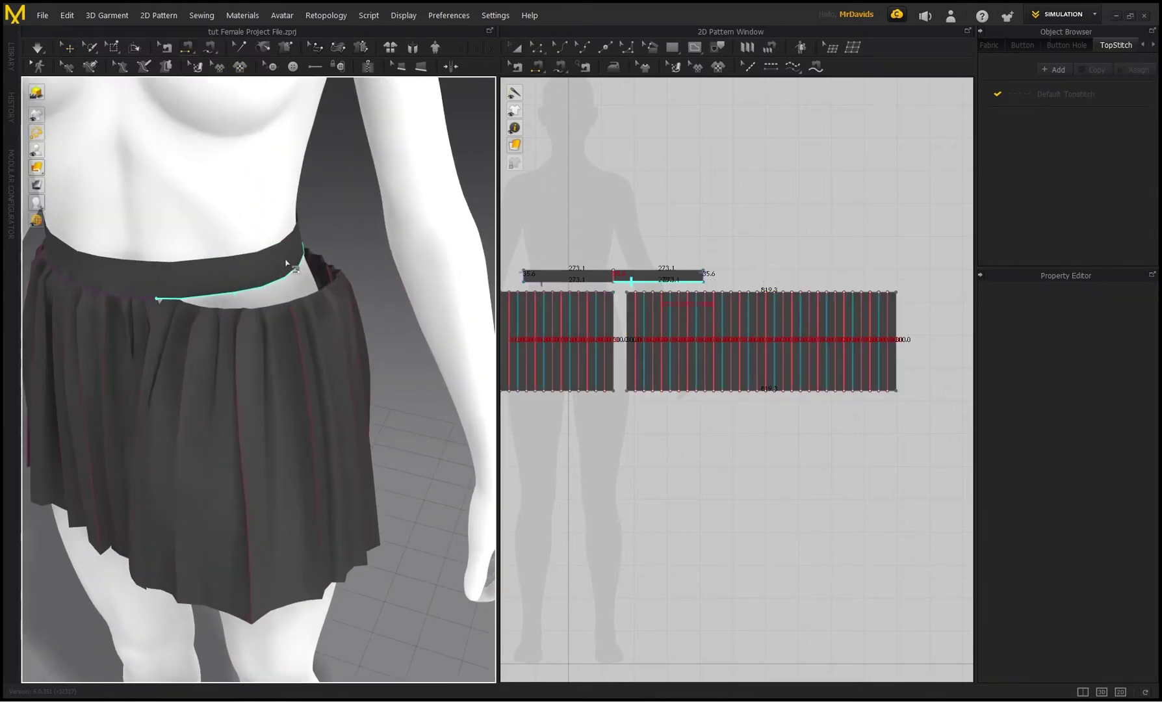
{"action": "left_click", "coordinate": [240, 299]}
{"action": "left_click", "coordinate": [224, 312]}
{"action": "scroll", "coordinate": [260, 292], "scroll_direction": "down", "scroll_amount": 5}
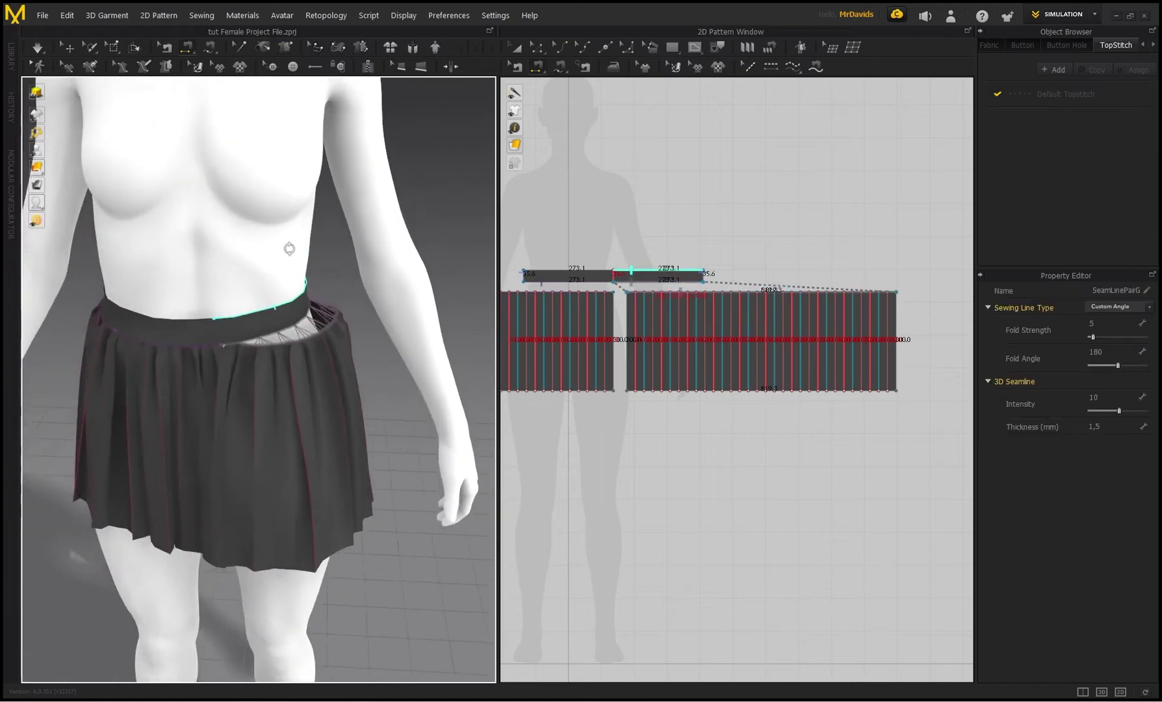
{"action": "key", "text": "space"}
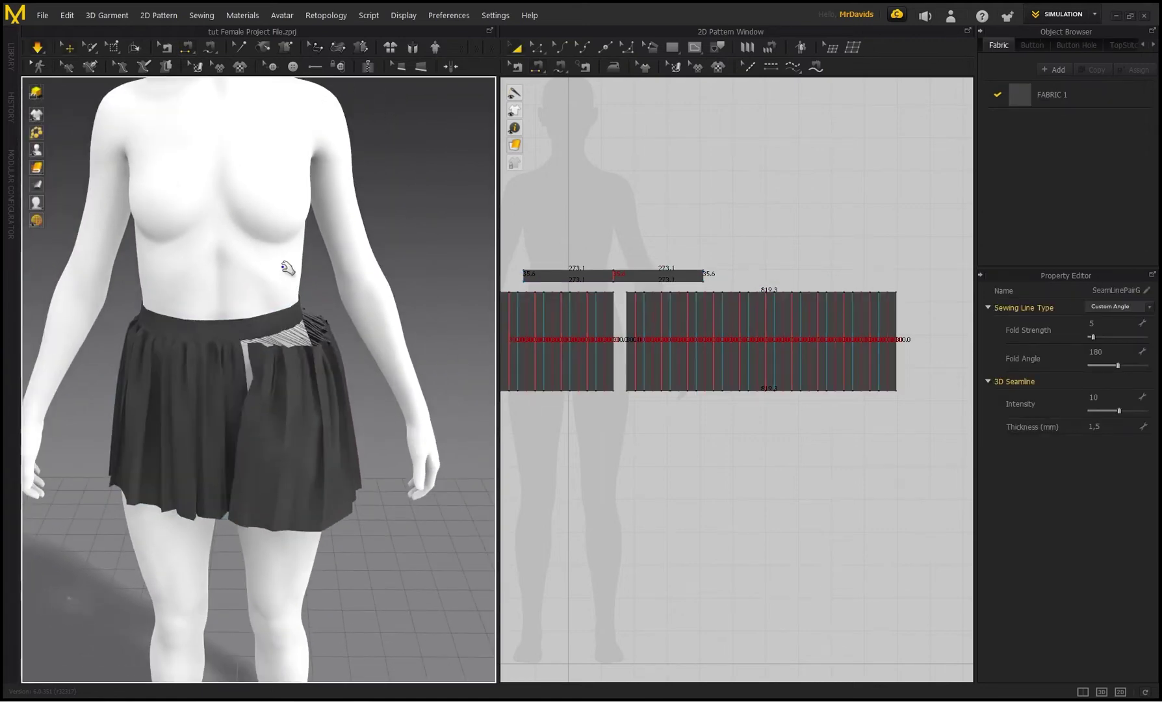
Step: Examine how both pleated panels hang at the front and tug the front hem to settle the pleats while simulating
{"action": "scroll", "coordinate": [246, 397], "scroll_direction": "up", "scroll_amount": 3}
{"action": "scroll", "coordinate": [246, 397], "scroll_direction": "up", "scroll_amount": 1}
{"action": "middle_click_drag", "start_coordinate": [247, 397], "coordinate": [323, 344]}
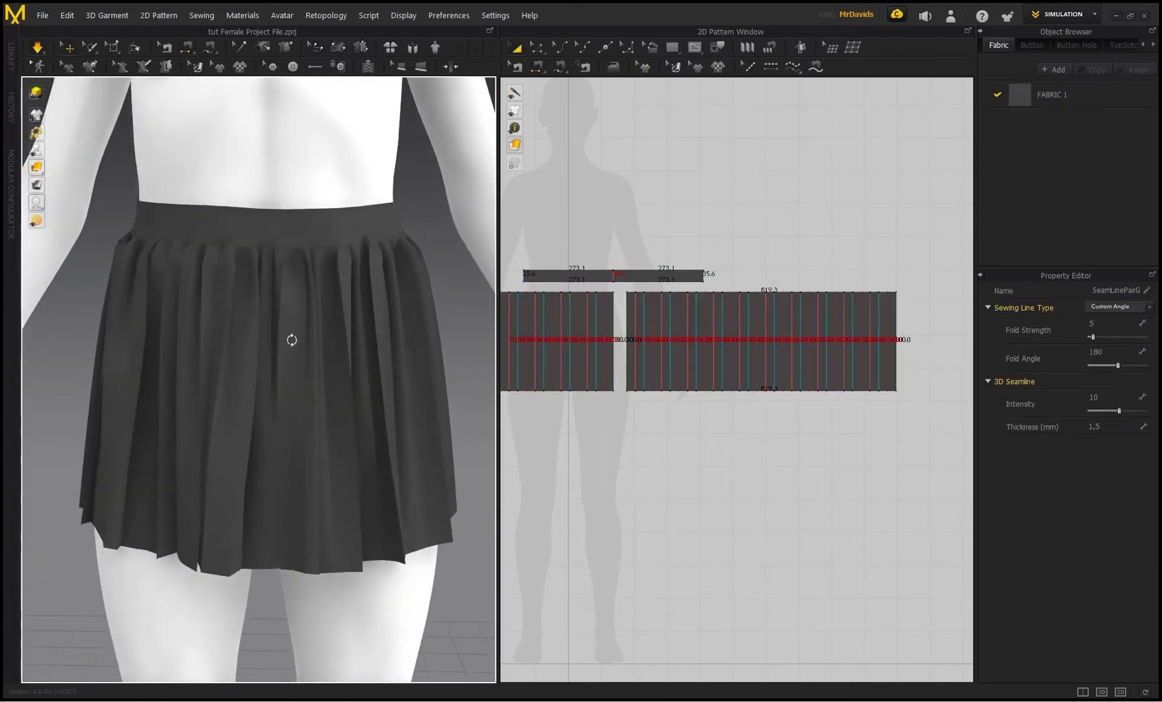
{"action": "right_click_drag", "start_coordinate": [291, 332], "coordinate": [293, 337]}
{"action": "middle_click_drag", "start_coordinate": [293, 337], "coordinate": [272, 366]}
{"action": "scroll", "coordinate": [272, 366], "scroll_direction": "down", "scroll_amount": 3}
{"action": "right_click_drag", "start_coordinate": [272, 366], "coordinate": [264, 361]}
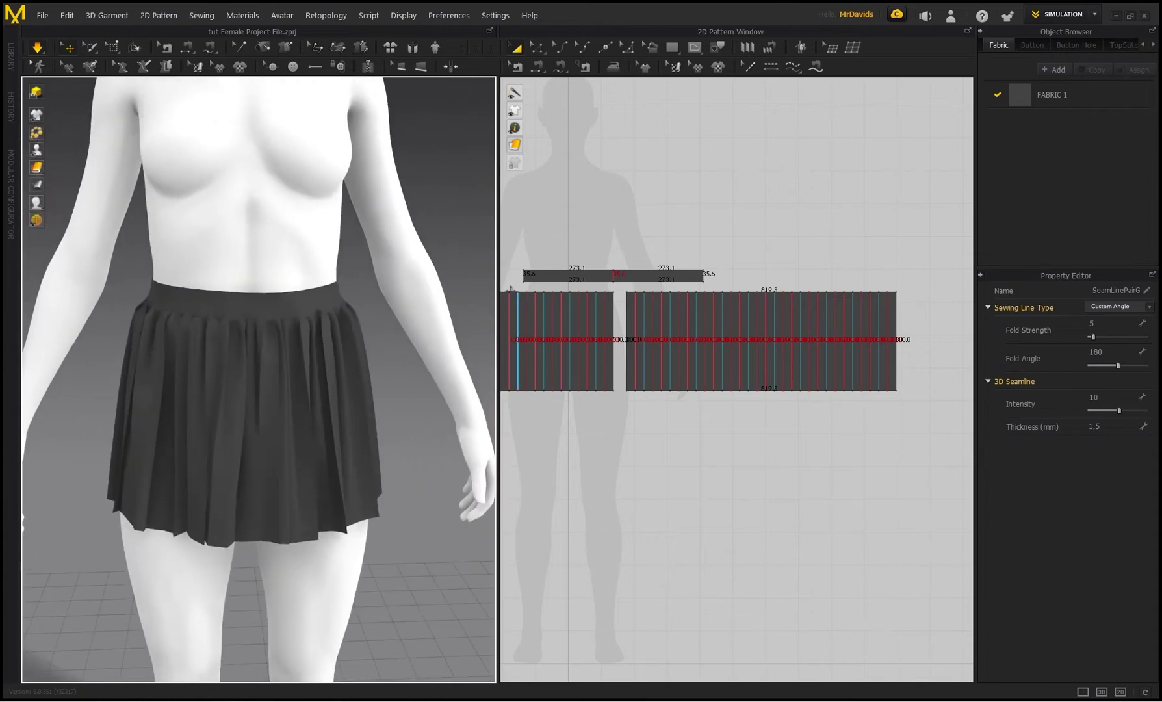
{"action": "left_click_drag", "start_coordinate": [251, 492], "coordinate": [187, 474]}
Step: Segment-sew the facing inner side edges of the two pleated panels together to close the front seam
{"action": "key", "text": "n"}
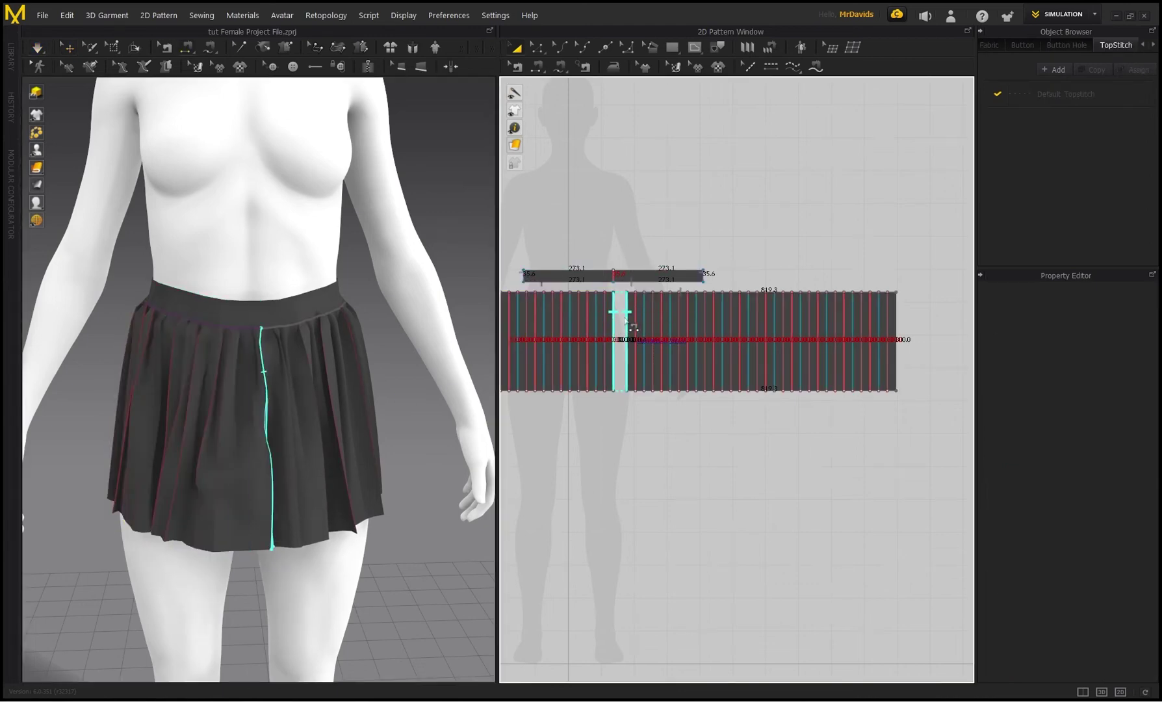
{"action": "left_click", "coordinate": [626, 324]}
{"action": "scroll", "coordinate": [276, 338], "scroll_direction": "up", "scroll_amount": 2}
{"action": "scroll", "coordinate": [276, 338], "scroll_direction": "up", "scroll_amount": 1}
{"action": "scroll", "coordinate": [279, 377], "scroll_direction": "down", "scroll_amount": 2}
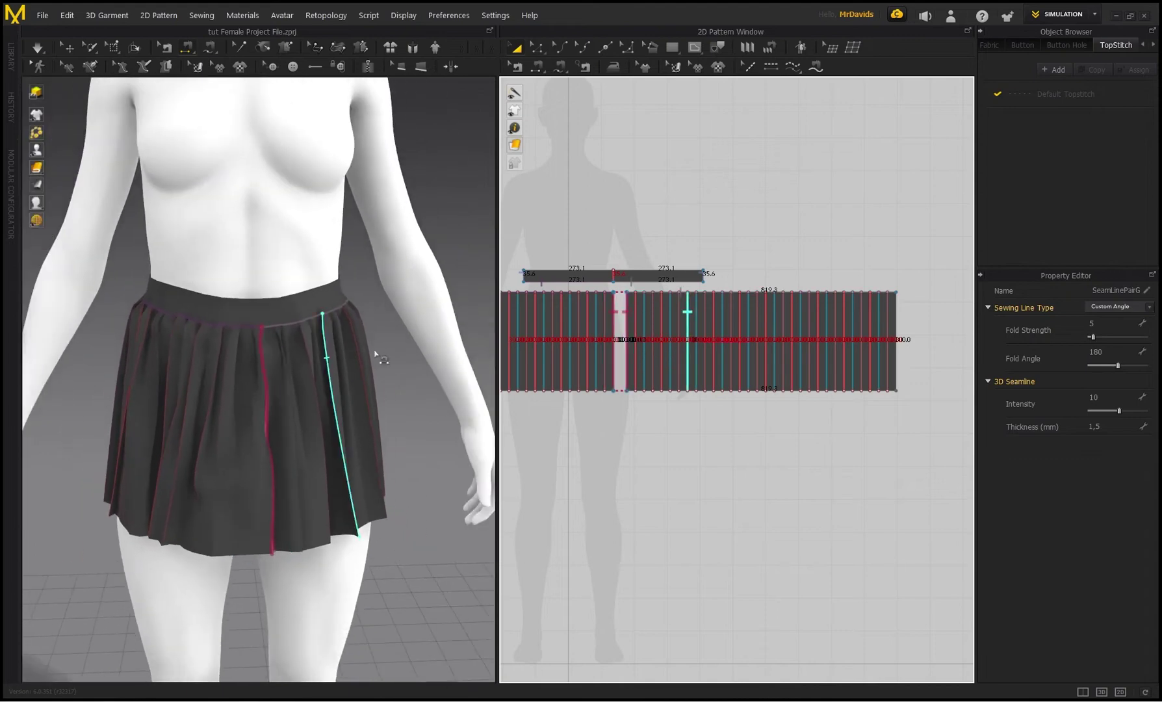
Step: Sew the outer side edges of the two pleated panels together to close the back seam, and start the simulation
{"action": "right_click_drag", "start_coordinate": [193, 387], "coordinate": [402, 378]}
{"action": "scroll", "coordinate": [401, 377], "scroll_direction": "down", "scroll_amount": 1}
{"action": "middle_click_drag", "start_coordinate": [572, 437], "coordinate": [764, 432]}
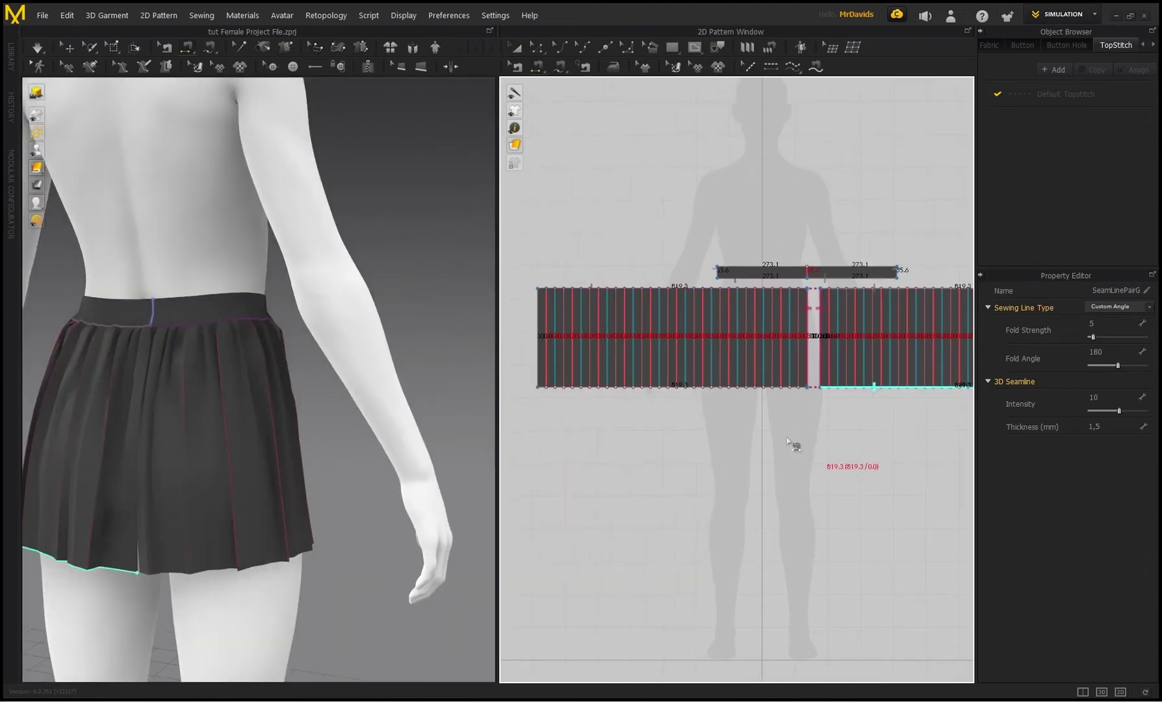
{"action": "left_click", "coordinate": [539, 315]}
{"action": "middle_click_drag", "start_coordinate": [844, 436], "coordinate": [560, 441]}
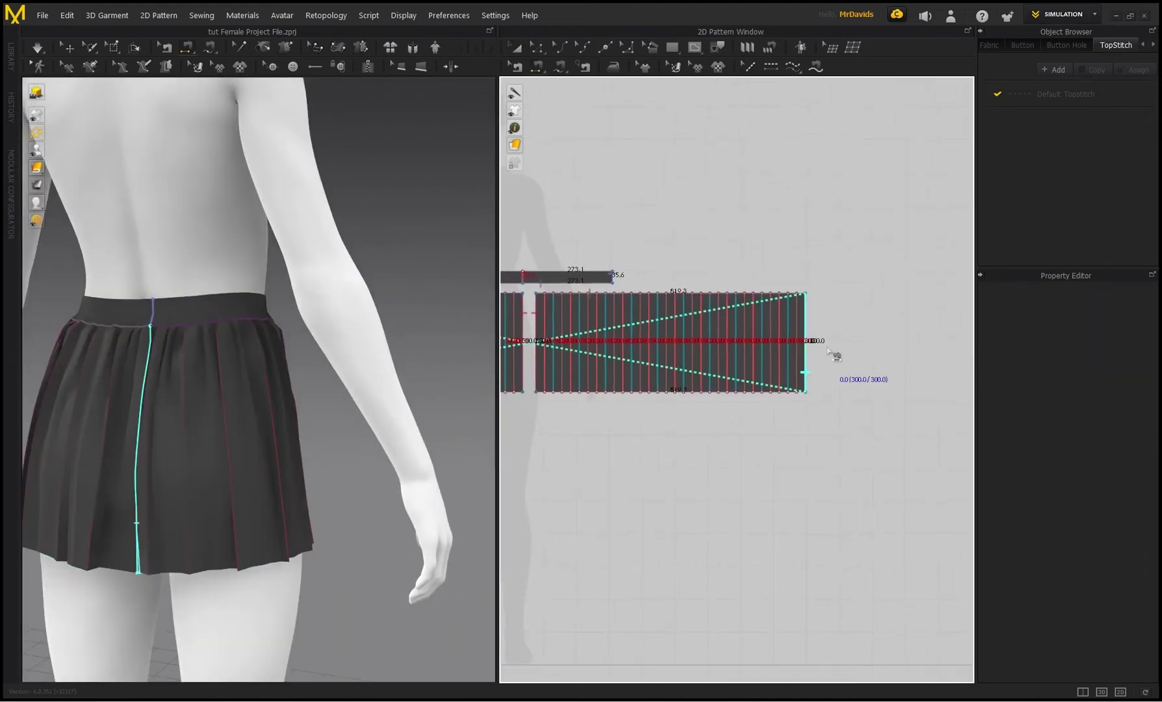
{"action": "left_click", "coordinate": [808, 322]}
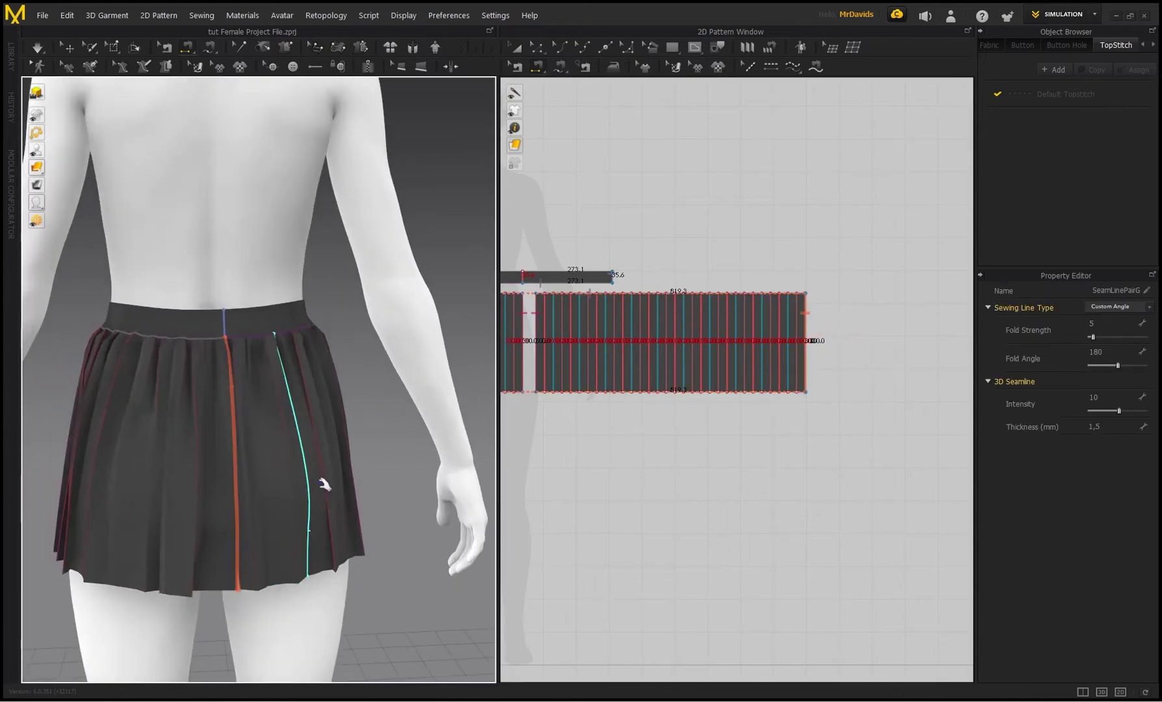
{"action": "key", "text": "space"}
Step: Pull the skirt fabric around the back, front and hips during simulation to even out the pleats below the waistband
{"action": "left_click", "coordinate": [246, 491]}
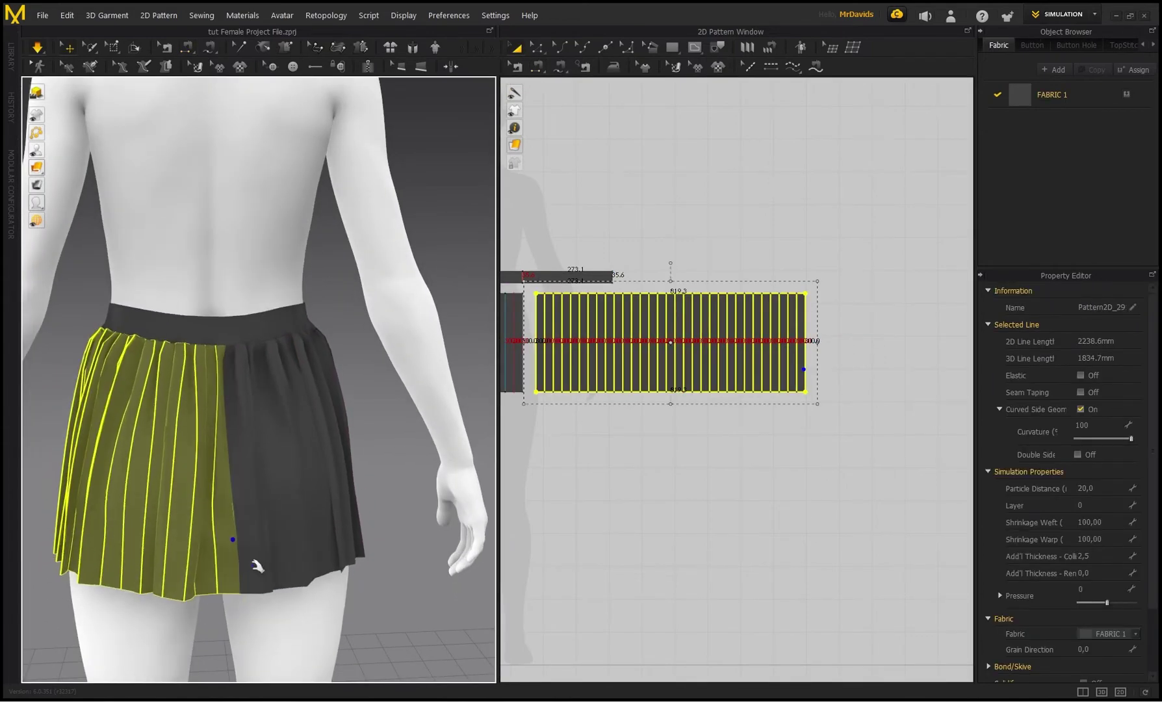
{"action": "left_click", "coordinate": [285, 484]}
{"action": "right_click_drag", "start_coordinate": [286, 485], "coordinate": [384, 369]}
{"action": "left_click_drag", "start_coordinate": [434, 377], "coordinate": [324, 406]}
{"action": "left_click_drag", "start_coordinate": [397, 425], "coordinate": [450, 380]}
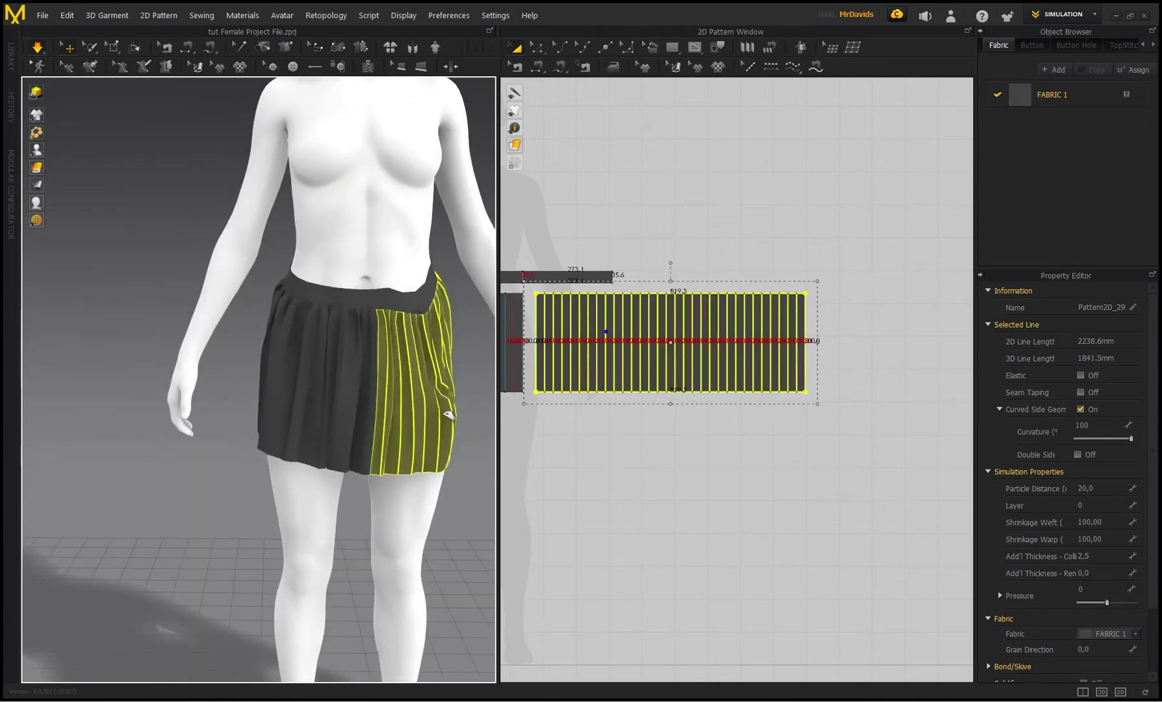
{"action": "left_click", "coordinate": [418, 278]}
{"action": "left_click_drag", "start_coordinate": [430, 408], "coordinate": [443, 441]}
{"action": "left_click", "coordinate": [442, 482]}
{"action": "right_click_drag", "start_coordinate": [444, 484], "coordinate": [319, 430]}
{"action": "left_click", "coordinate": [337, 441]}
{"action": "left_click", "coordinate": [369, 365]}
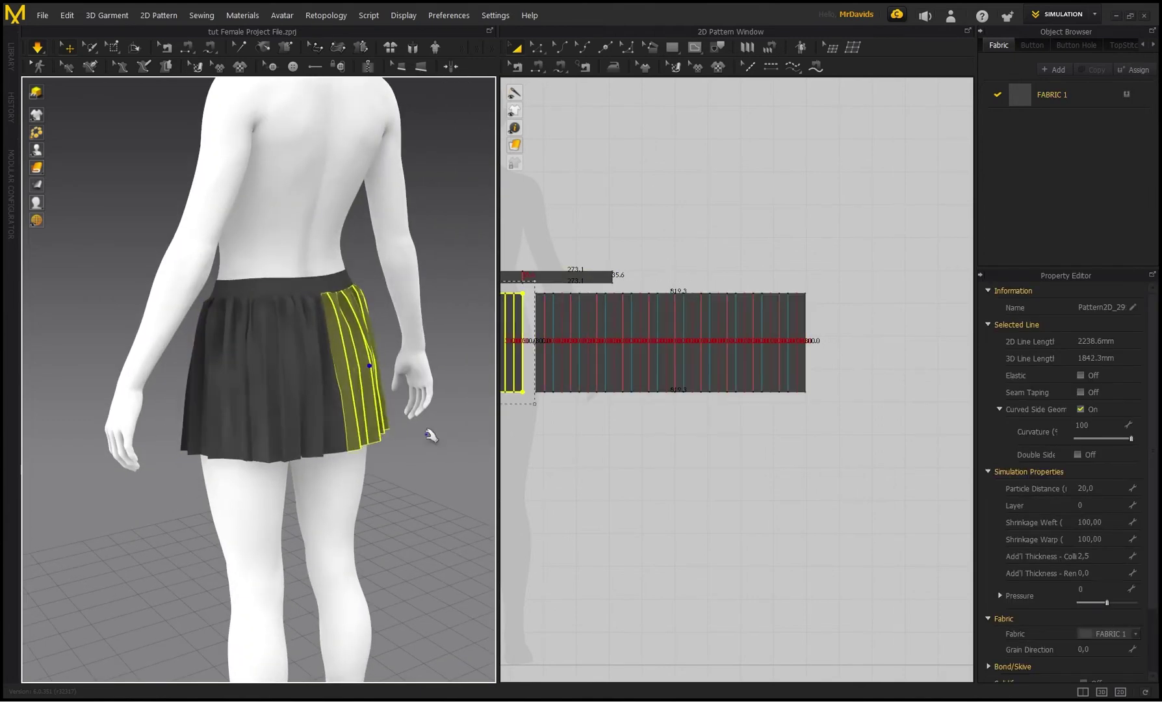
Step: Select both pleated panels in the 2D window and stretch them vertically to make the skirt longer
{"action": "middle_click_drag", "start_coordinate": [605, 179], "coordinate": [754, 197]}
{"action": "scroll", "coordinate": [669, 239], "scroll_direction": "up", "scroll_amount": 3}
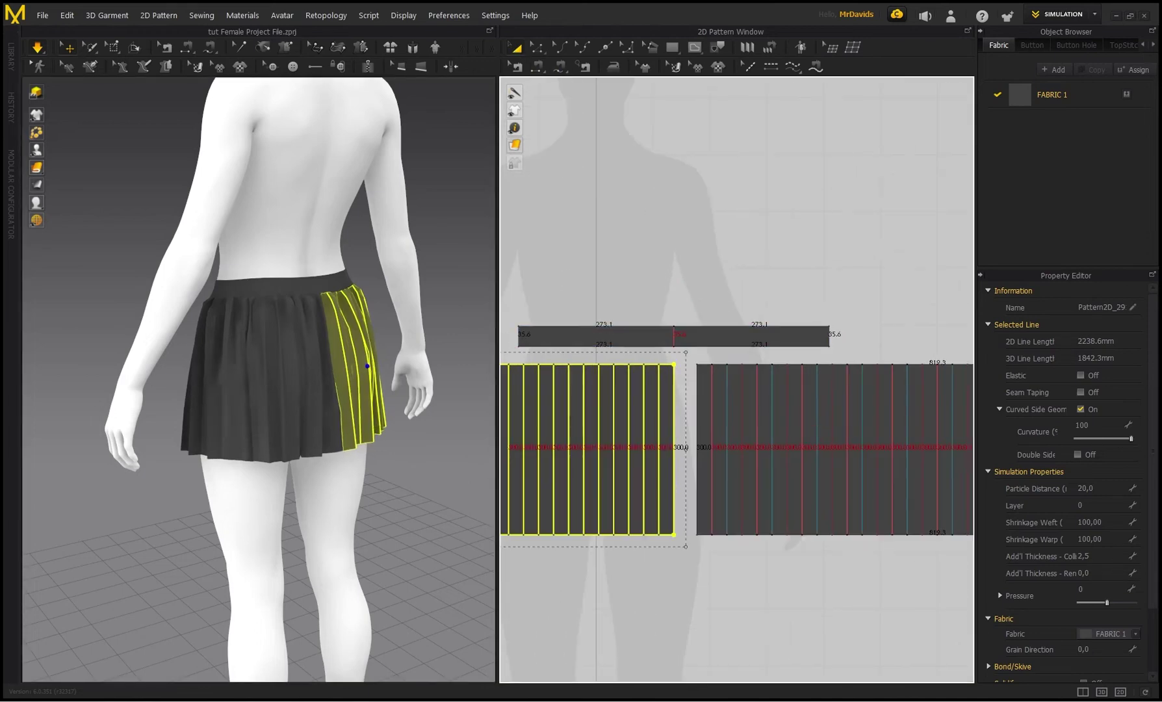
{"action": "left_click", "coordinate": [698, 395], "text": "shift"}
{"action": "scroll", "coordinate": [695, 394], "scroll_direction": "down", "scroll_amount": 2}
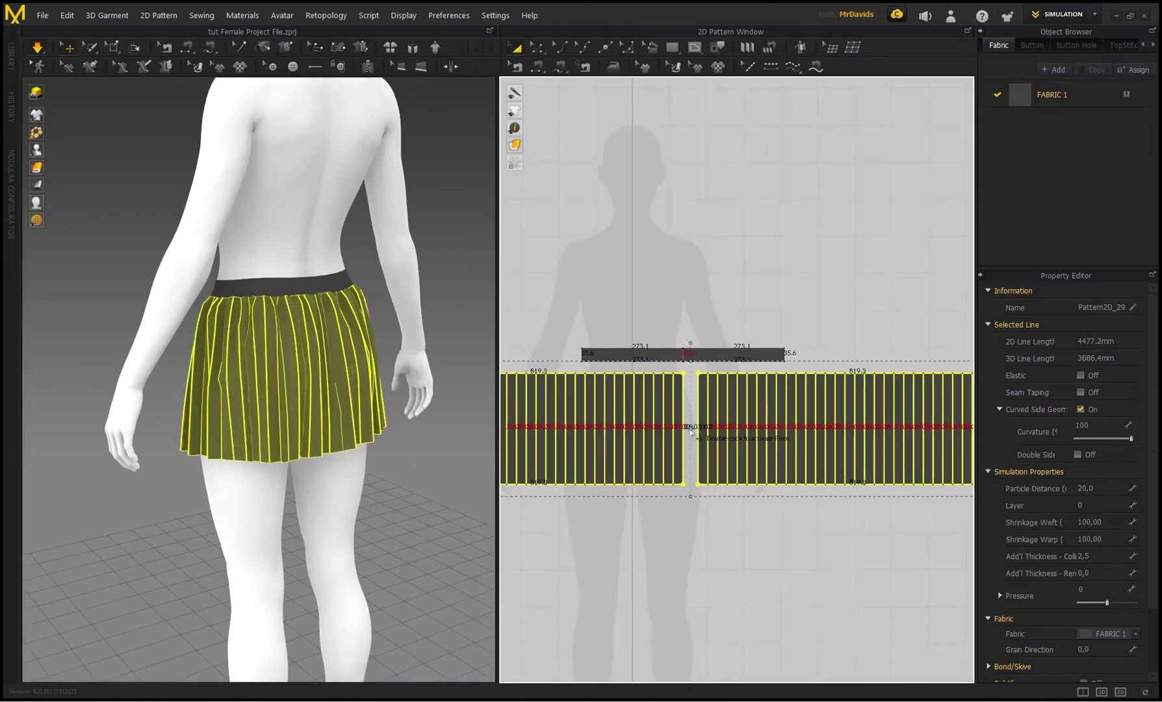
{"action": "scroll", "coordinate": [689, 362], "scroll_direction": "up", "scroll_amount": 3}
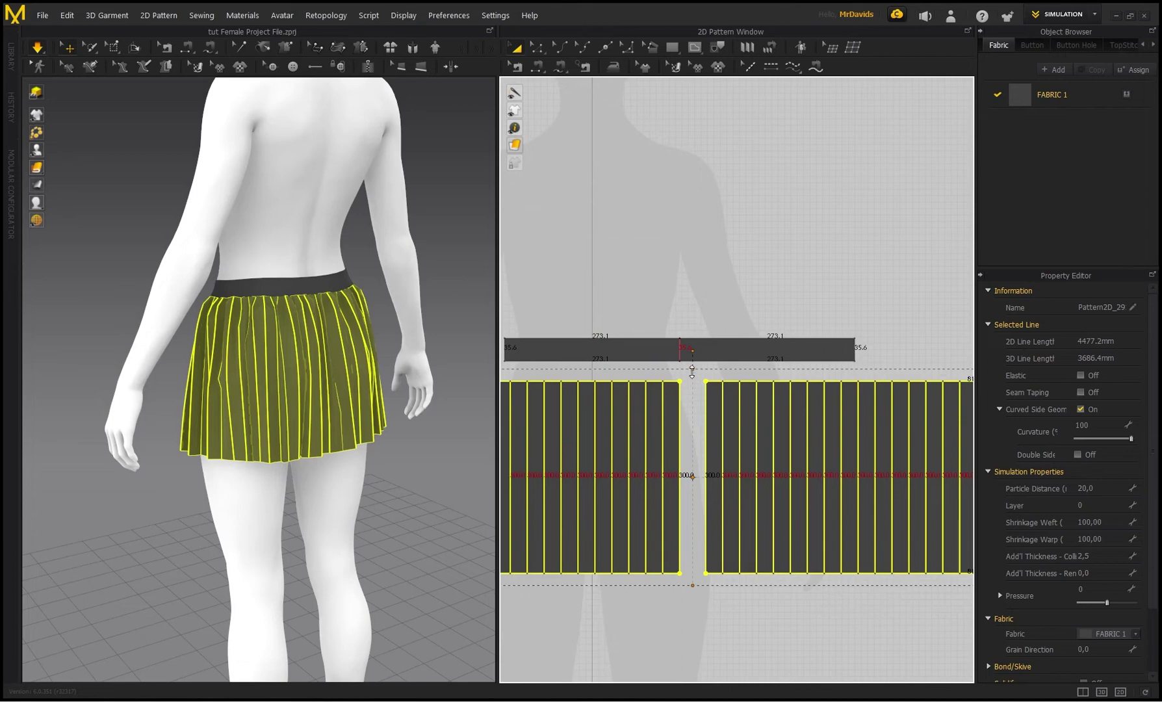
{"action": "scroll", "coordinate": [693, 387], "scroll_direction": "down", "scroll_amount": 3}
{"action": "left_click_drag", "start_coordinate": [693, 501], "coordinate": [691, 567]}
Step: Simulate the lengthened skirt on the avatar and view it from the front
{"action": "left_click", "coordinate": [300, 319]}
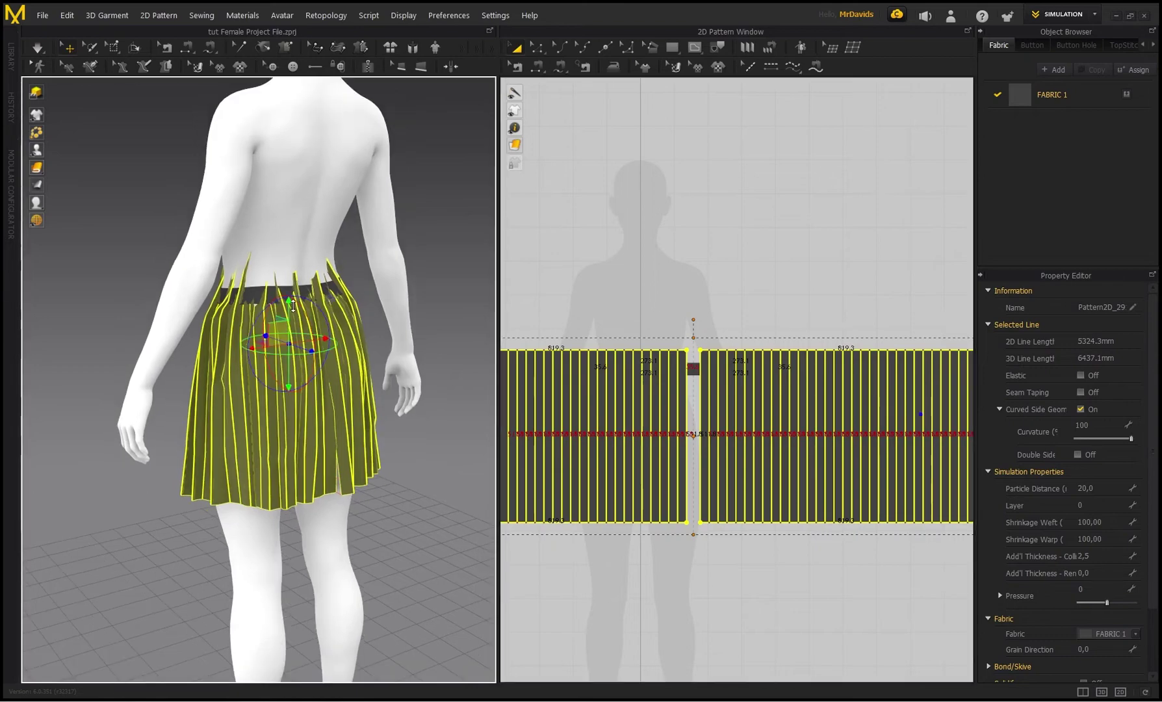
{"action": "key", "text": "space"}
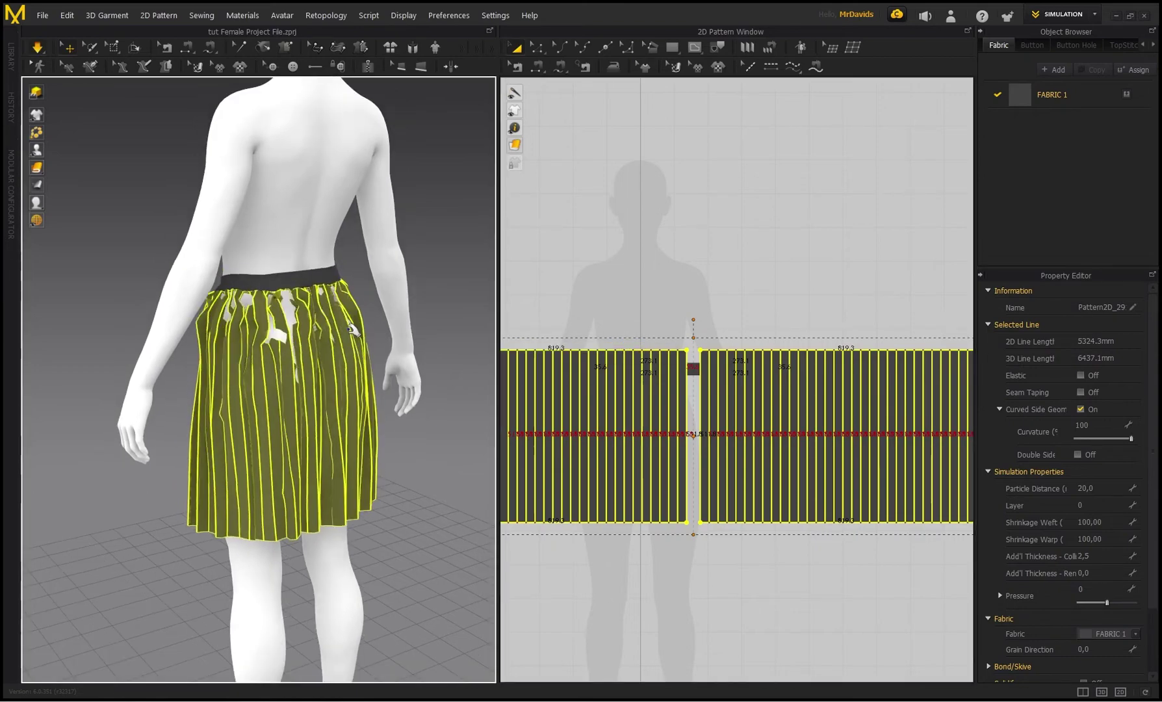
{"action": "right_click_drag", "start_coordinate": [260, 224], "coordinate": [308, 246]}
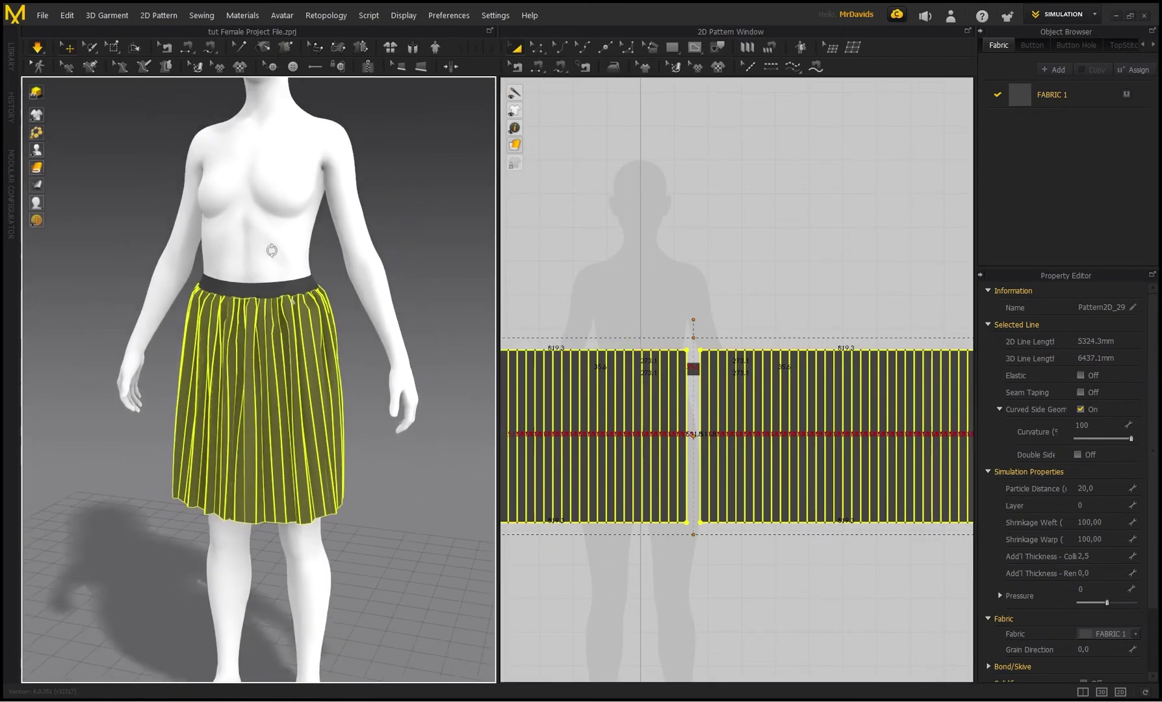
{"action": "left_click", "coordinate": [308, 265]}
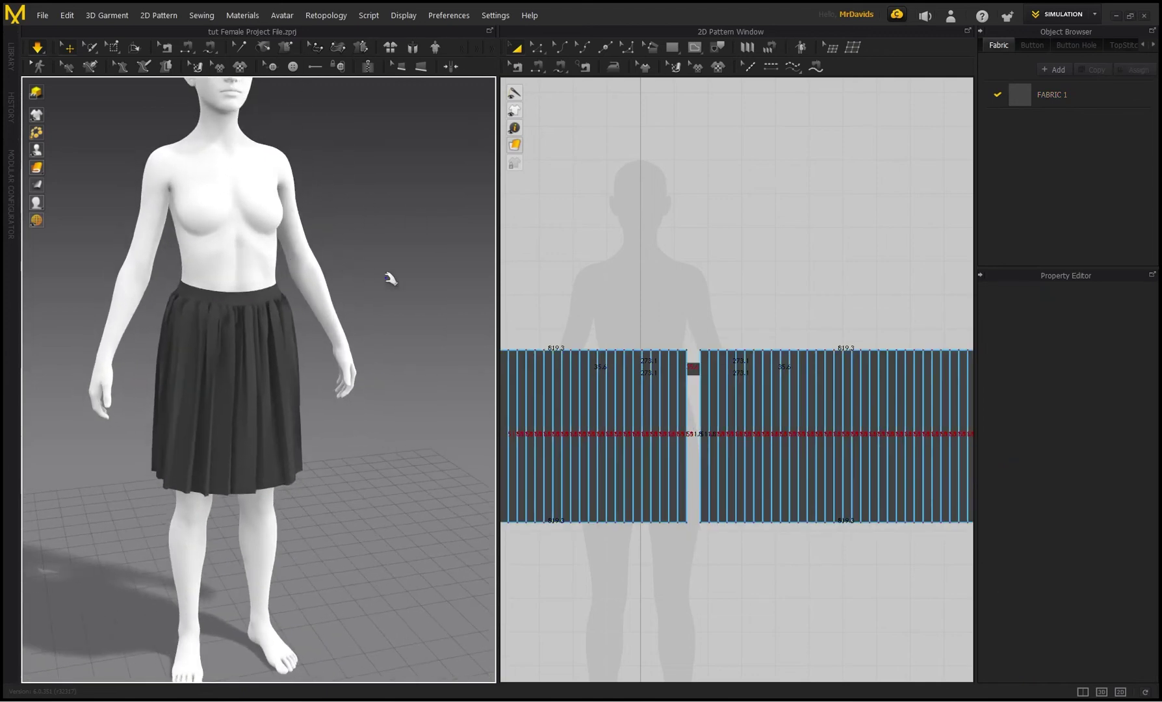
Step: Undo the lengthening of both pleated panels
{"action": "key", "text": "ctrl+a"}
{"action": "key", "text": "ctrl+z"}
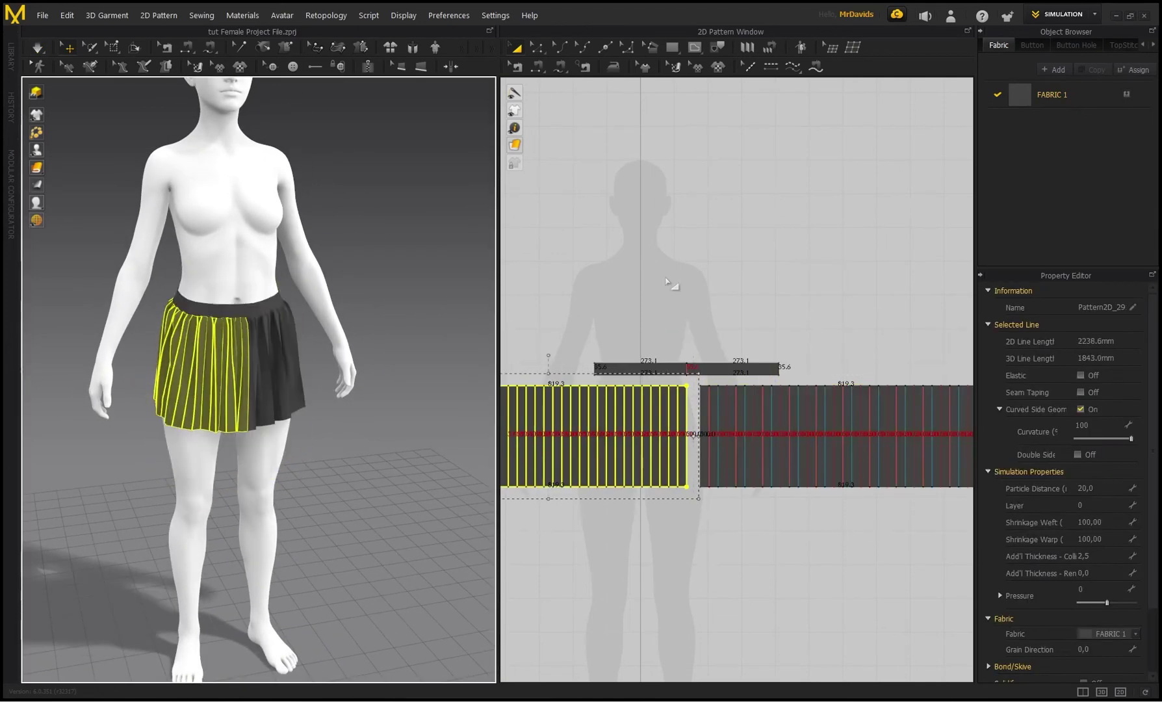
{"action": "key", "text": "ctrl+z"}
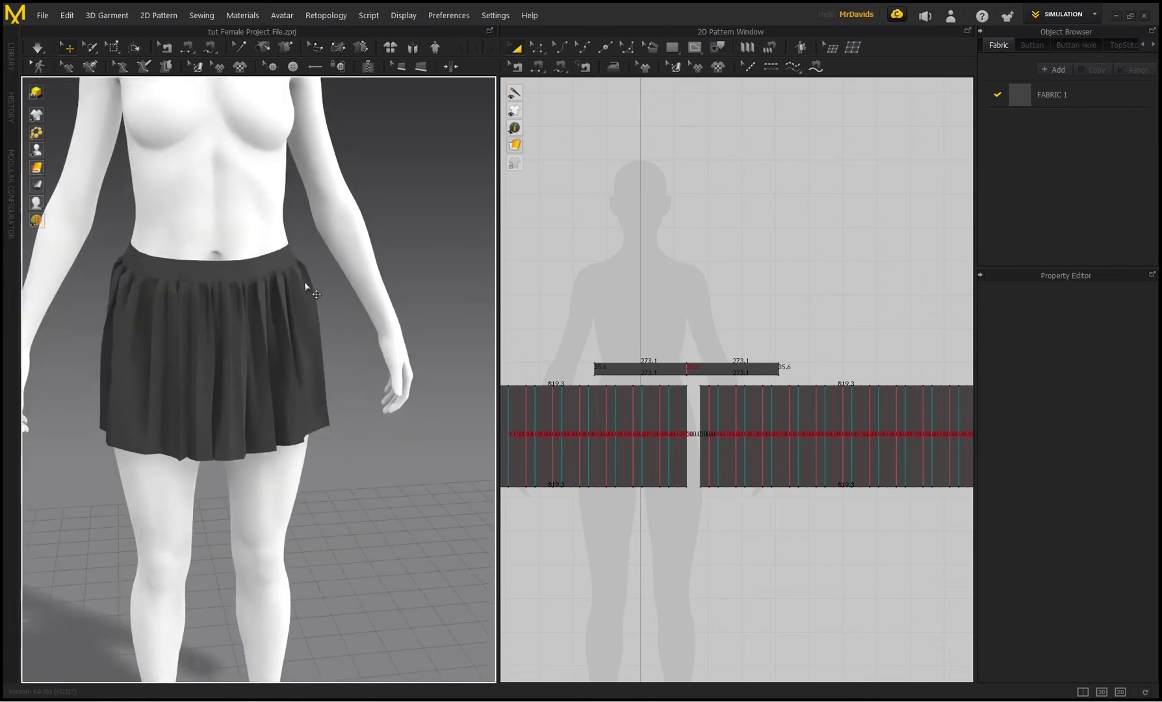
Step: Select FABRIC 1 to show its material and physical properties
{"action": "scroll", "coordinate": [608, 413], "scroll_direction": "up", "scroll_amount": 3}
{"action": "right_click_drag", "start_coordinate": [328, 321], "coordinate": [371, 334]}
{"action": "left_click", "coordinate": [1052, 94]}
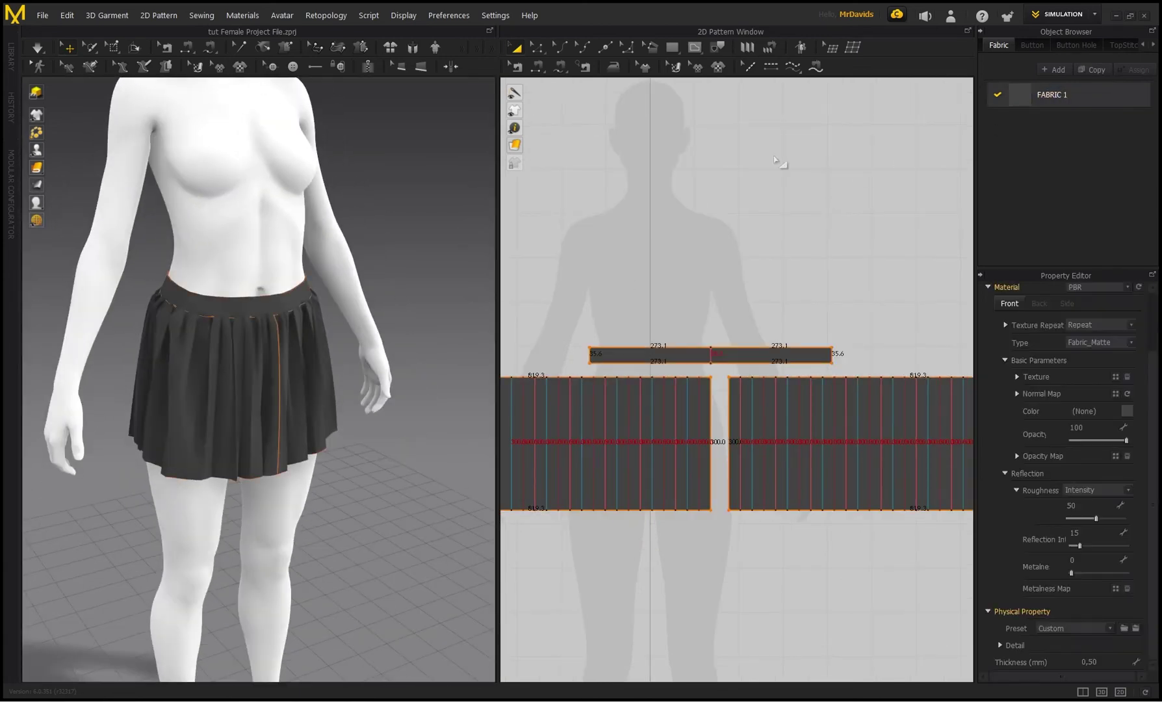
{"action": "scroll", "coordinate": [224, 347], "scroll_direction": "up", "scroll_amount": 3}
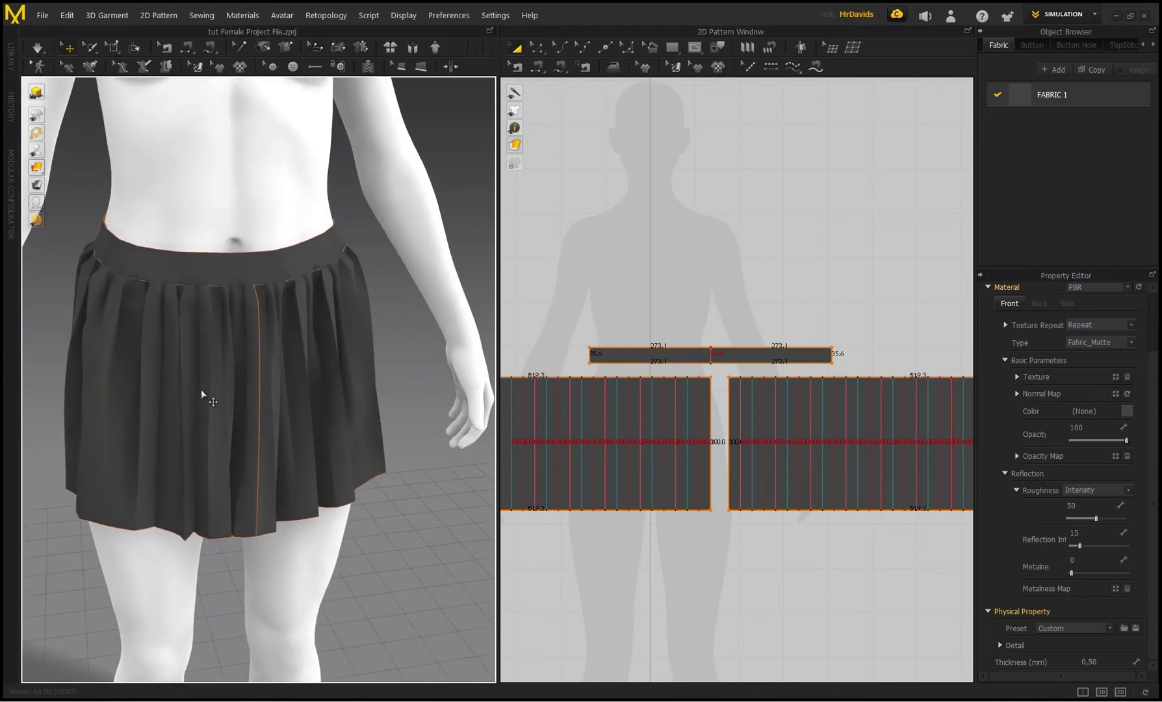
{"action": "scroll", "coordinate": [199, 393], "scroll_direction": "down", "scroll_amount": 2}
{"action": "right_click_drag", "start_coordinate": [194, 435], "coordinate": [374, 334]}
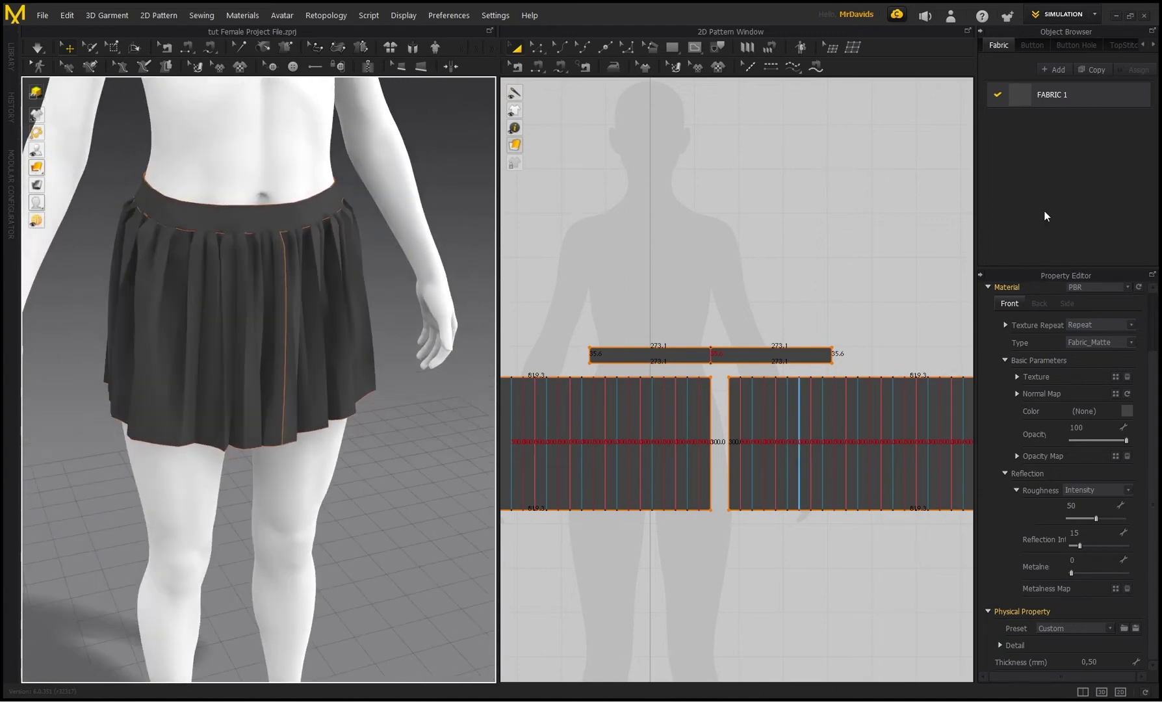
{"action": "left_click", "coordinate": [1105, 631]}
{"action": "scroll", "coordinate": [1065, 274], "scroll_direction": "up", "scroll_amount": 3}
{"action": "left_click", "coordinate": [994, 547]}
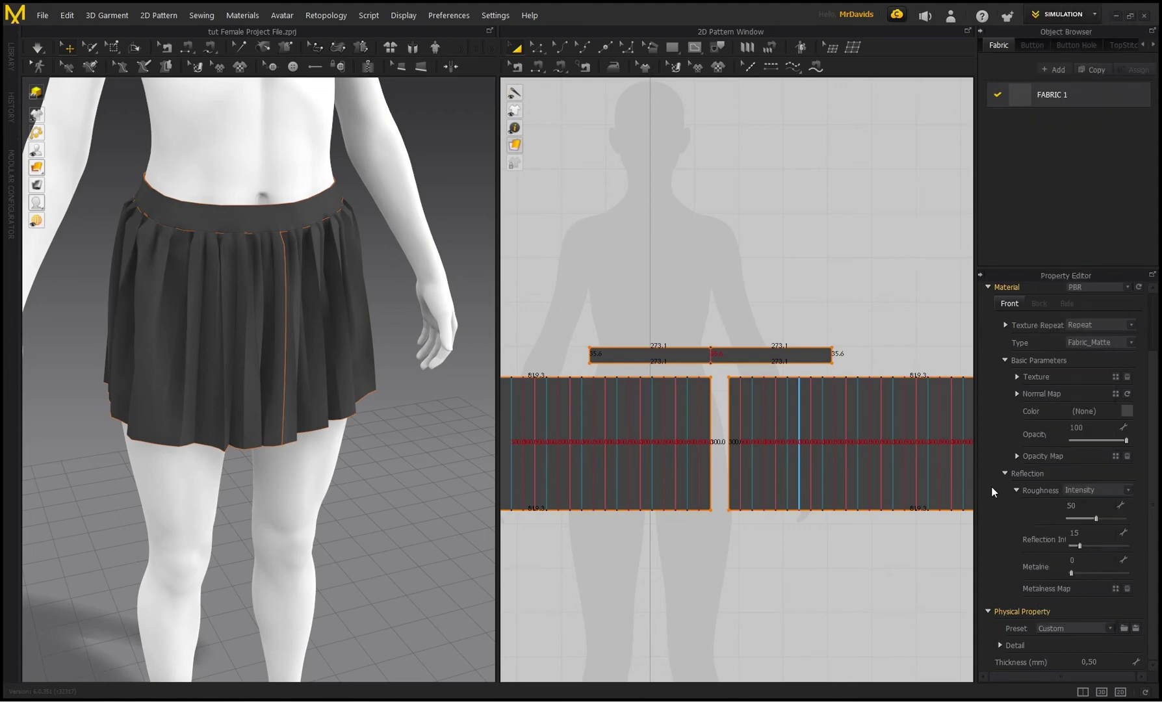
{"action": "left_click", "coordinate": [1124, 628]}
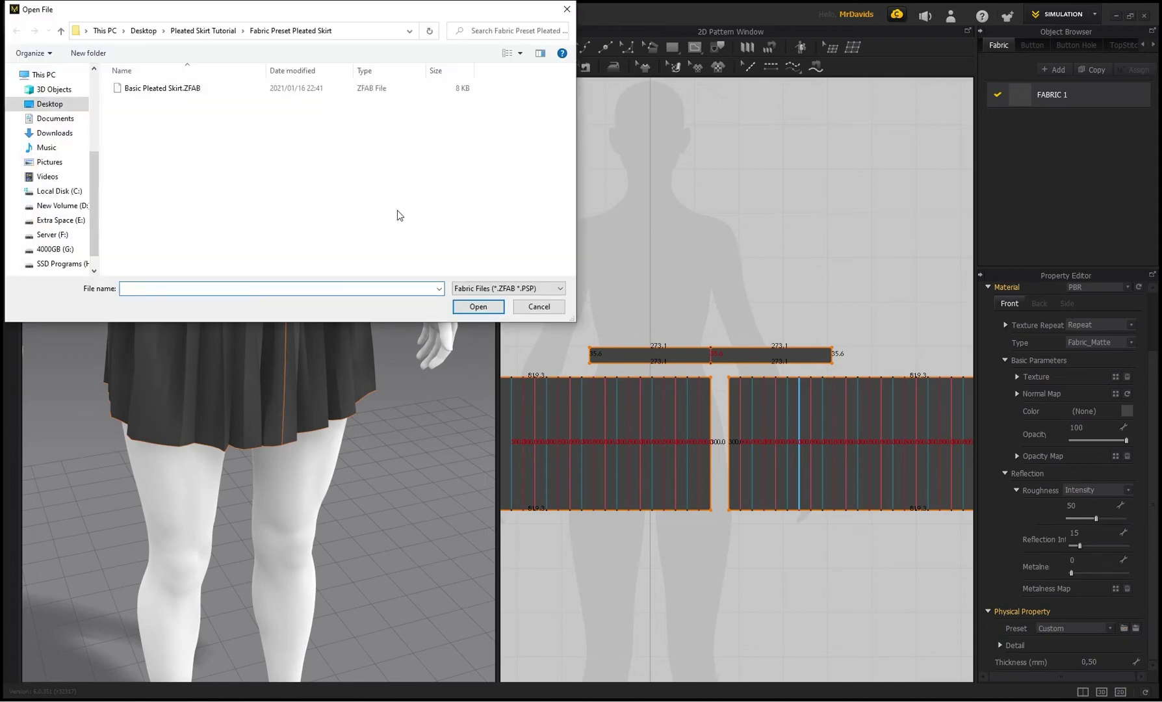
{"action": "left_click_drag", "start_coordinate": [345, 15], "coordinate": [398, 82]}
{"action": "left_click", "coordinate": [247, 156]}
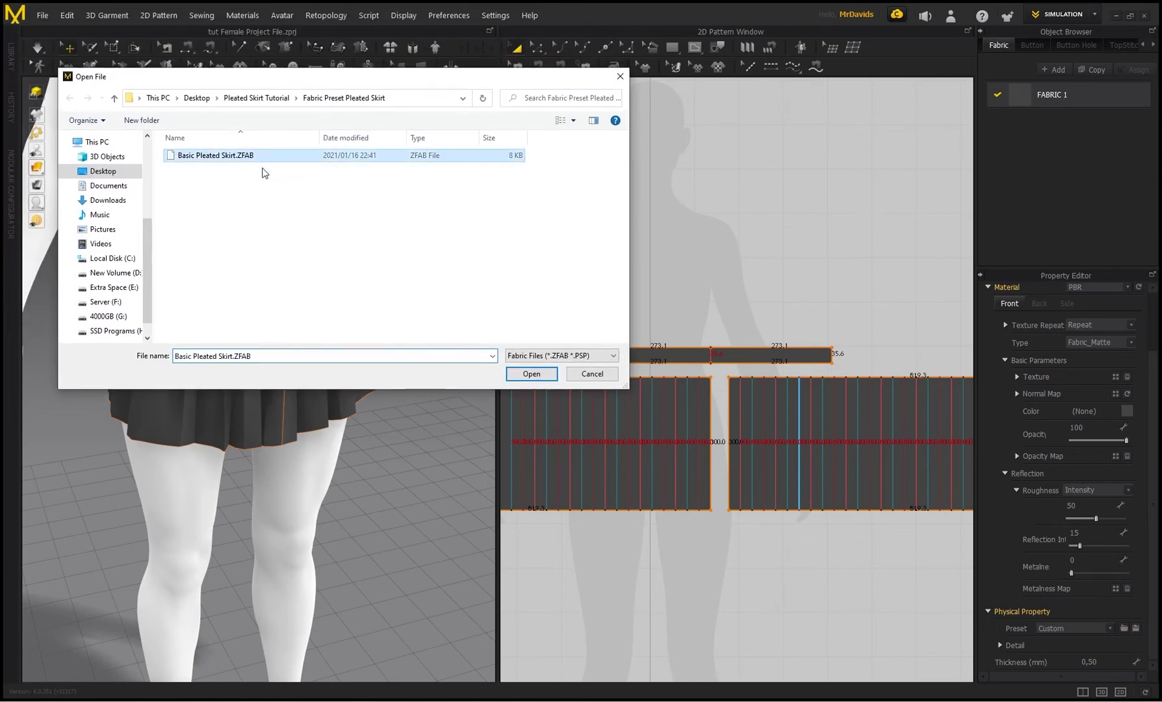
{"action": "left_click", "coordinate": [592, 374]}
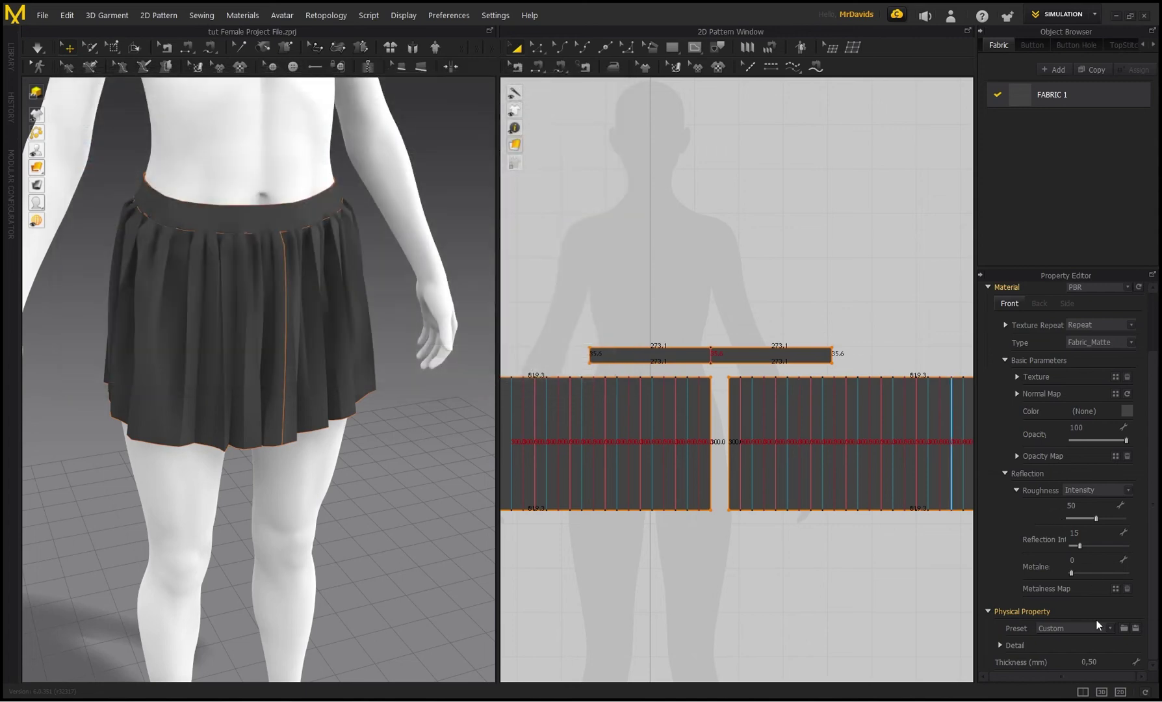
{"action": "left_click", "coordinate": [1097, 627]}
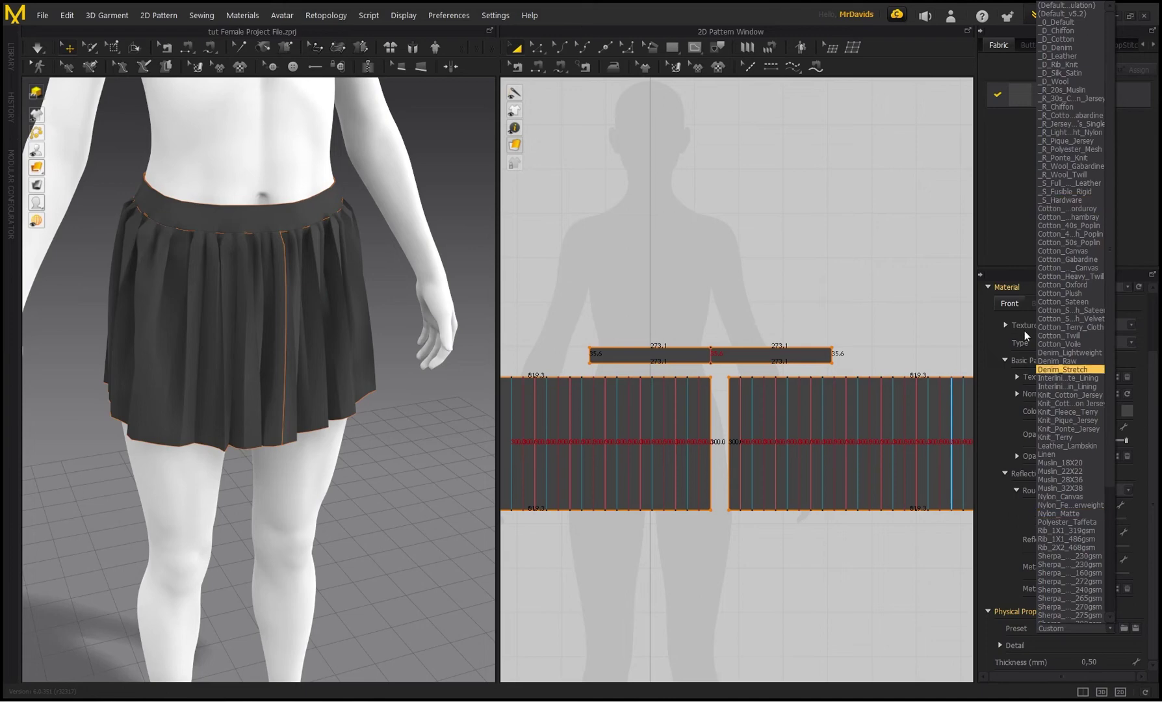
{"action": "left_click", "coordinate": [1093, 626]}
Step: Load the Basic Pleated Skirt.ZFAB preset into FABRIC 1's physical properties and start the simulation
{"action": "left_click", "coordinate": [1123, 628]}
{"action": "left_click", "coordinate": [208, 157]}
{"action": "left_click", "coordinate": [529, 375]}
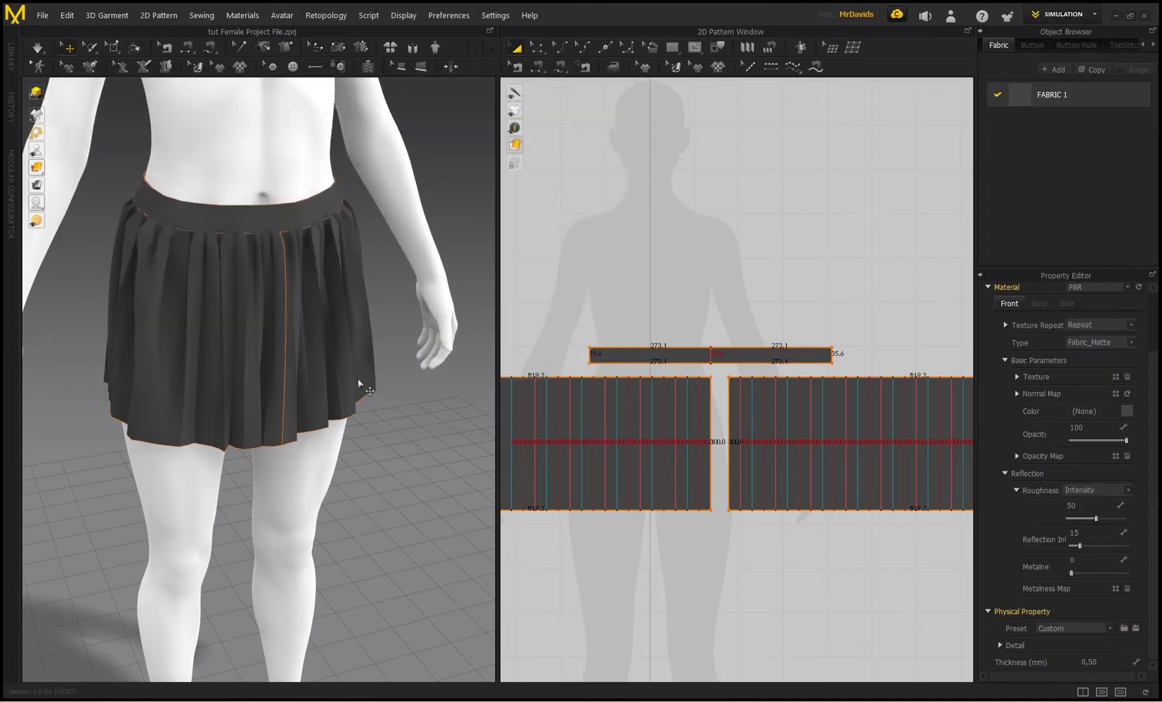
{"action": "key", "text": "space"}
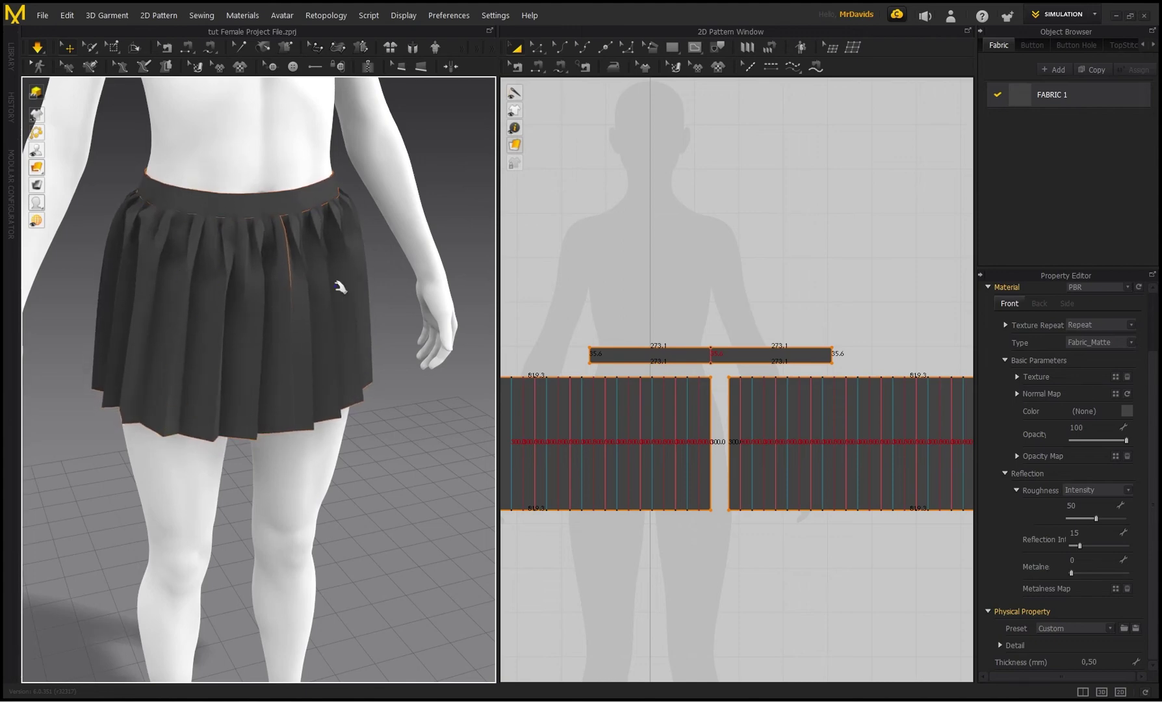
Step: Tug both pleated panels at the front and back during simulation so the pleats settle with the loaded fabric preset
{"action": "left_click", "coordinate": [325, 389]}
{"action": "left_click", "coordinate": [179, 401]}
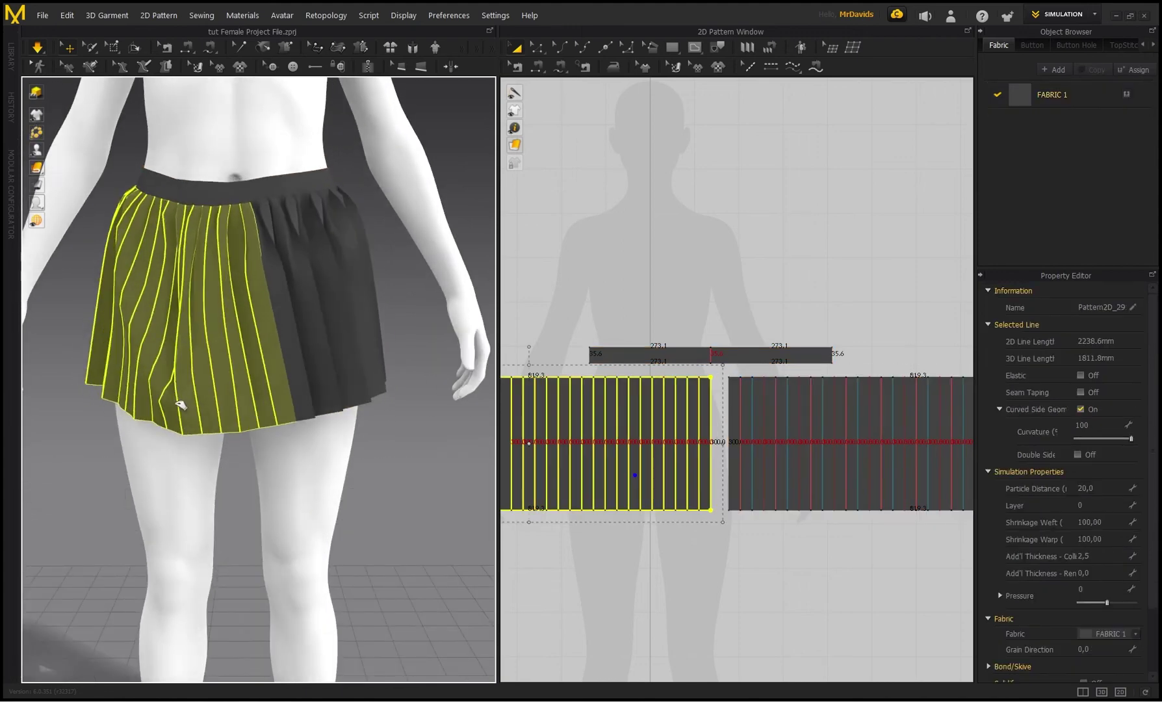
{"action": "left_click", "coordinate": [310, 384]}
{"action": "left_click", "coordinate": [395, 460]}
{"action": "scroll", "coordinate": [334, 299], "scroll_direction": "down", "scroll_amount": 1}
{"action": "right_click_drag", "start_coordinate": [335, 298], "coordinate": [158, 305]}
{"action": "left_click", "coordinate": [207, 371]}
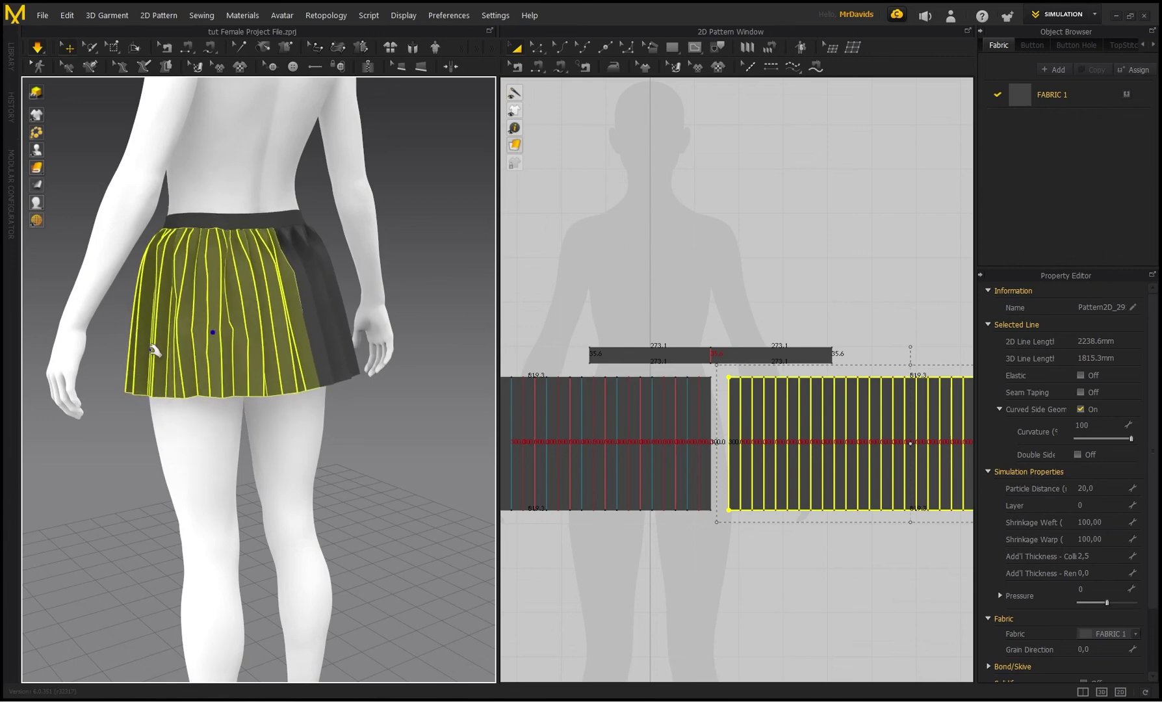
{"action": "right_click_drag", "start_coordinate": [181, 304], "coordinate": [301, 330]}
{"action": "left_click", "coordinate": [301, 330]}
{"action": "right_click_drag", "start_coordinate": [214, 286], "coordinate": [303, 335]}
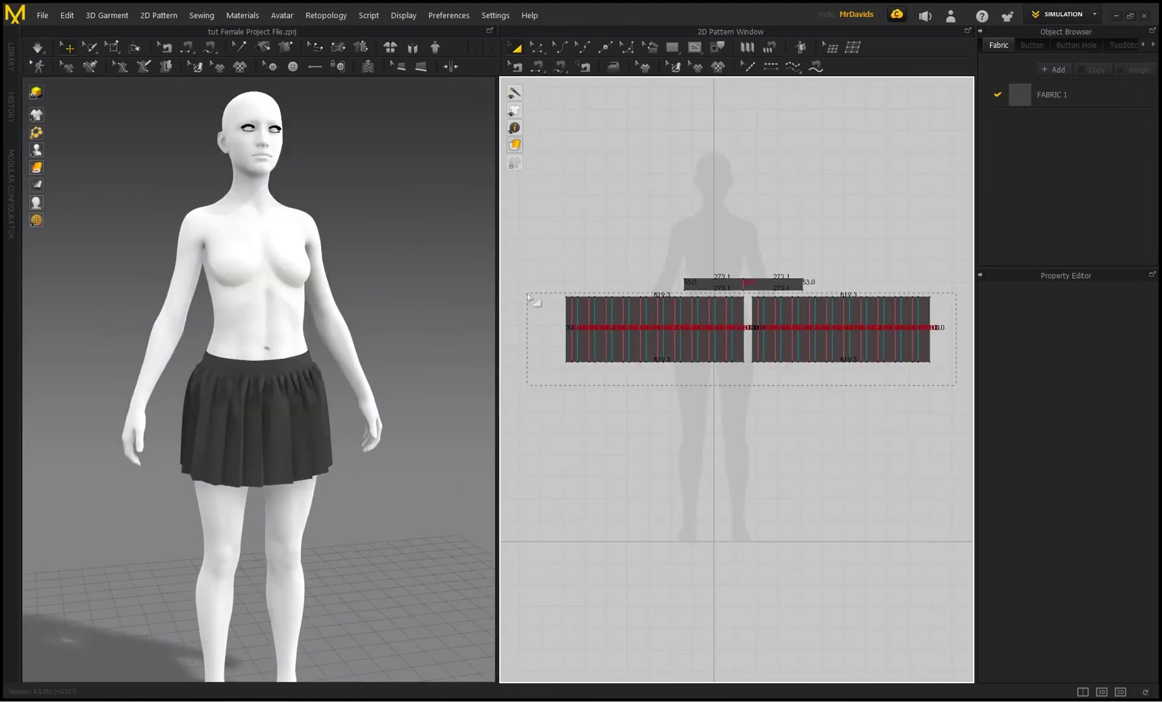
Step: Box-select both pleated panels and set their particle distance to 5
{"action": "left_click_drag", "start_coordinate": [530, 298], "coordinate": [529, 296]}
{"action": "left_click", "coordinate": [1094, 488]}
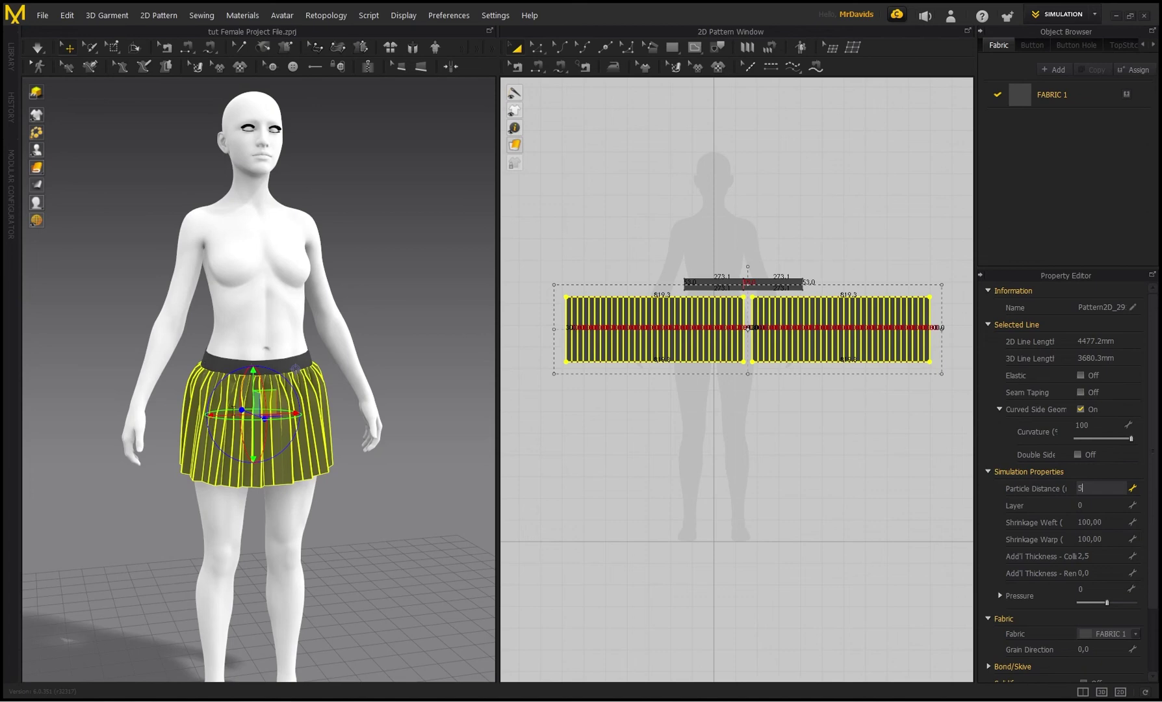
{"action": "type", "text": "5"}
{"action": "key", "text": "Return"}
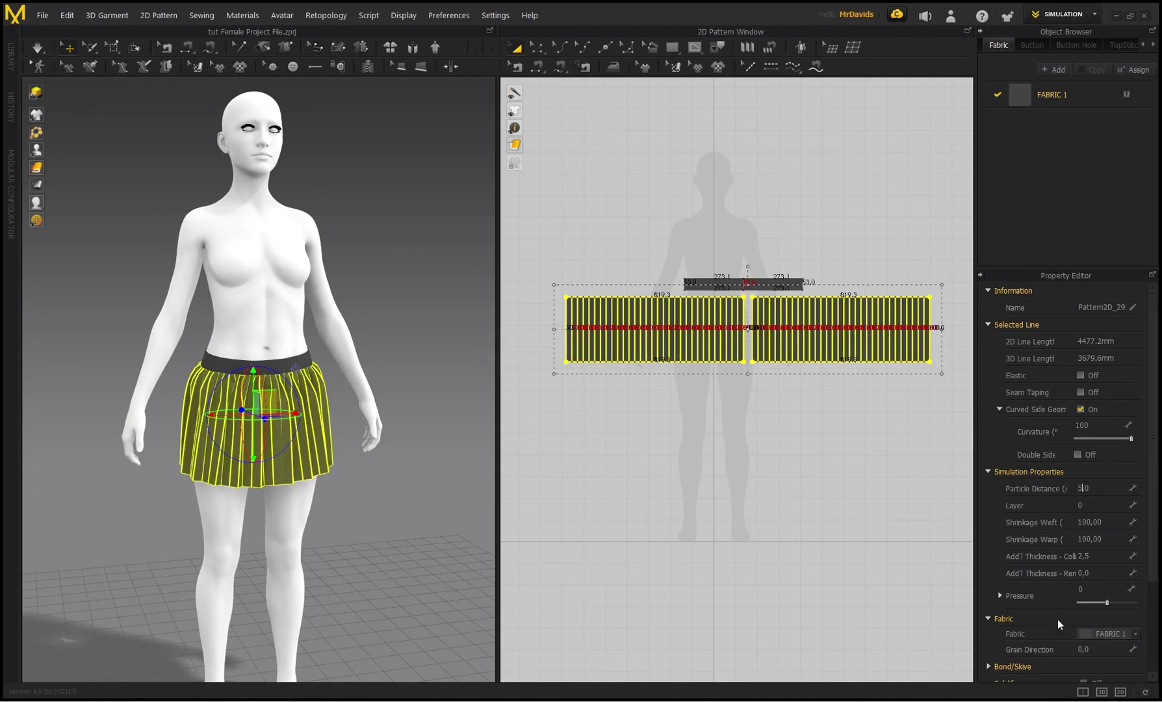
{"action": "left_click", "coordinate": [689, 461]}
Step: Run the simulation with the finer mesh and examine the pleats' drape on the avatar from the front
{"action": "scroll", "coordinate": [288, 390], "scroll_direction": "up", "scroll_amount": 1}
{"action": "scroll", "coordinate": [313, 454], "scroll_direction": "up", "scroll_amount": 2}
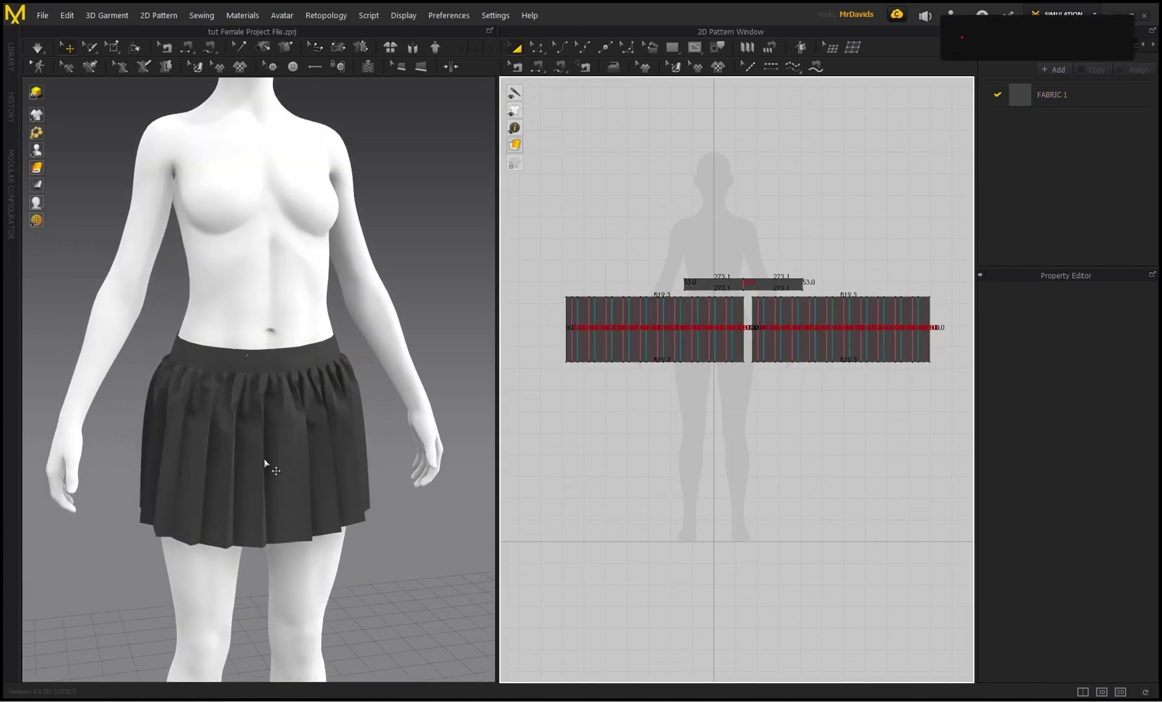
{"action": "scroll", "coordinate": [263, 458], "scroll_direction": "up", "scroll_amount": 2}
{"action": "scroll", "coordinate": [244, 279], "scroll_direction": "up", "scroll_amount": 2}
{"action": "right_click_drag", "start_coordinate": [240, 242], "coordinate": [239, 214]}
{"action": "scroll", "coordinate": [267, 280], "scroll_direction": "down", "scroll_amount": 2}
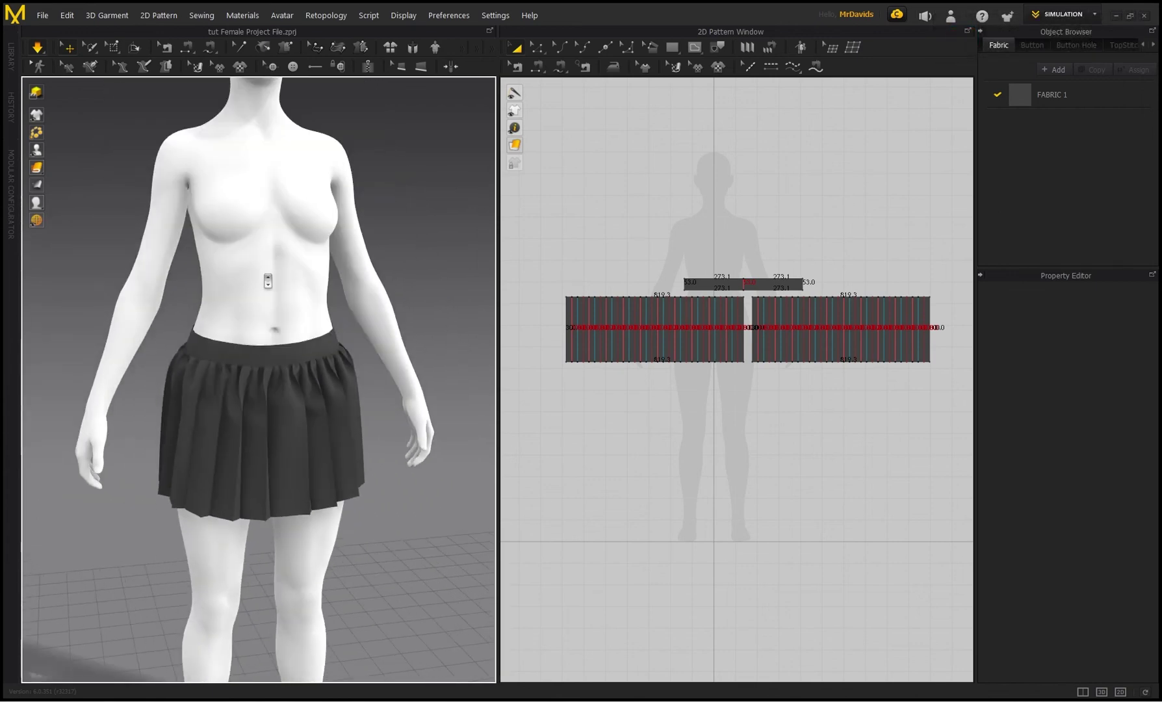
{"action": "scroll", "coordinate": [310, 288], "scroll_direction": "down", "scroll_amount": 1}
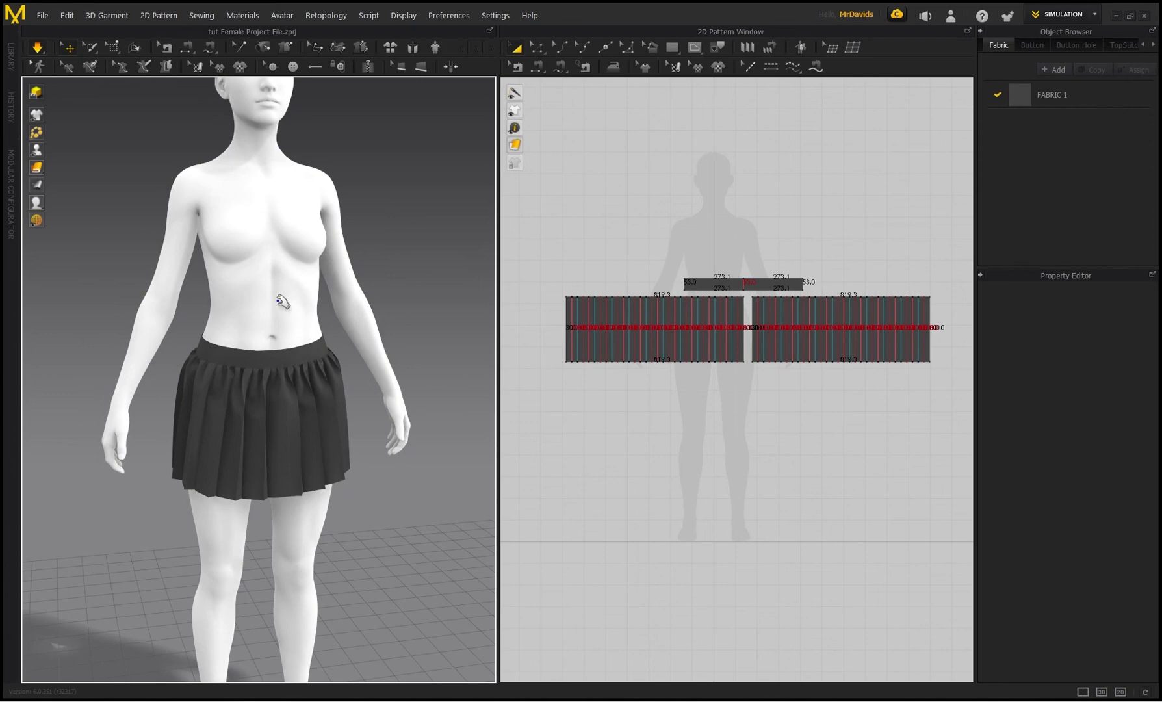
{"action": "right_click_drag", "start_coordinate": [279, 299], "coordinate": [286, 296]}
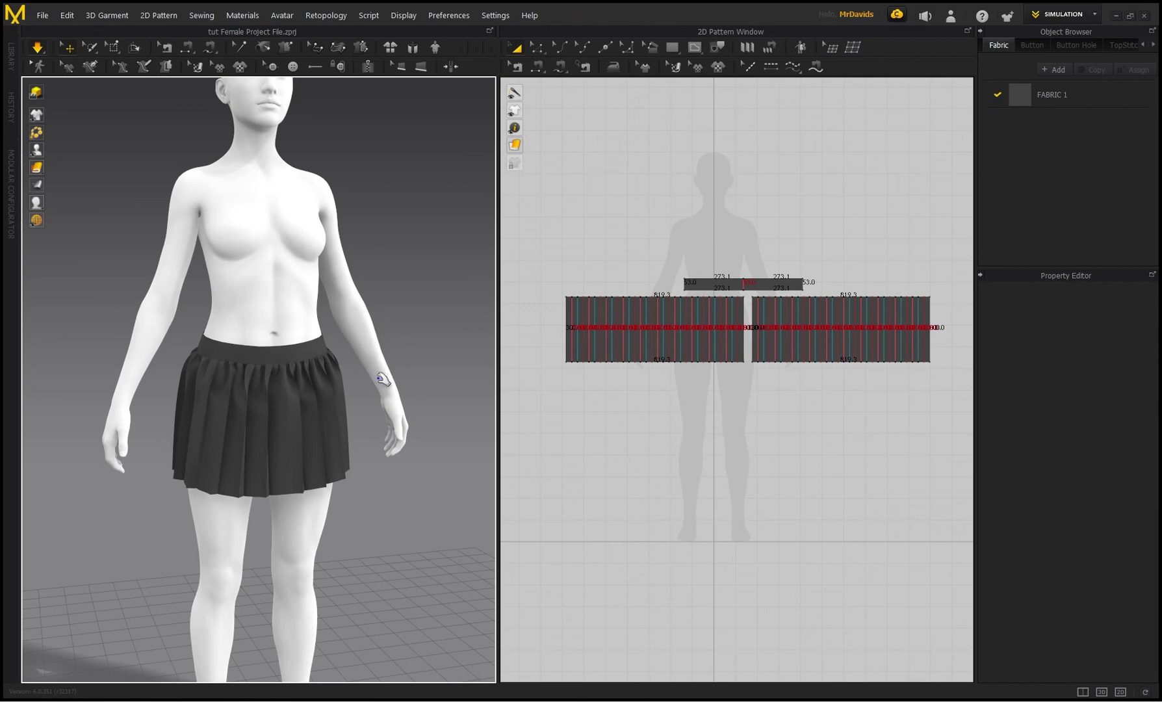
{"action": "scroll", "coordinate": [362, 398], "scroll_direction": "down", "scroll_amount": 1}
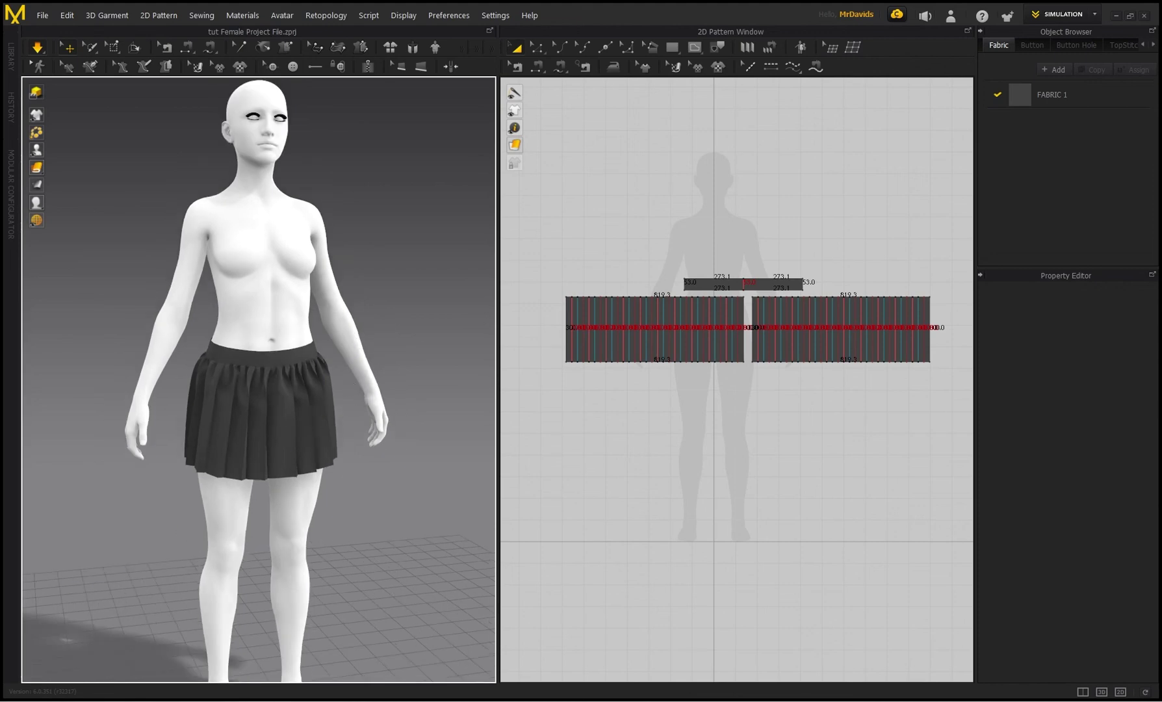